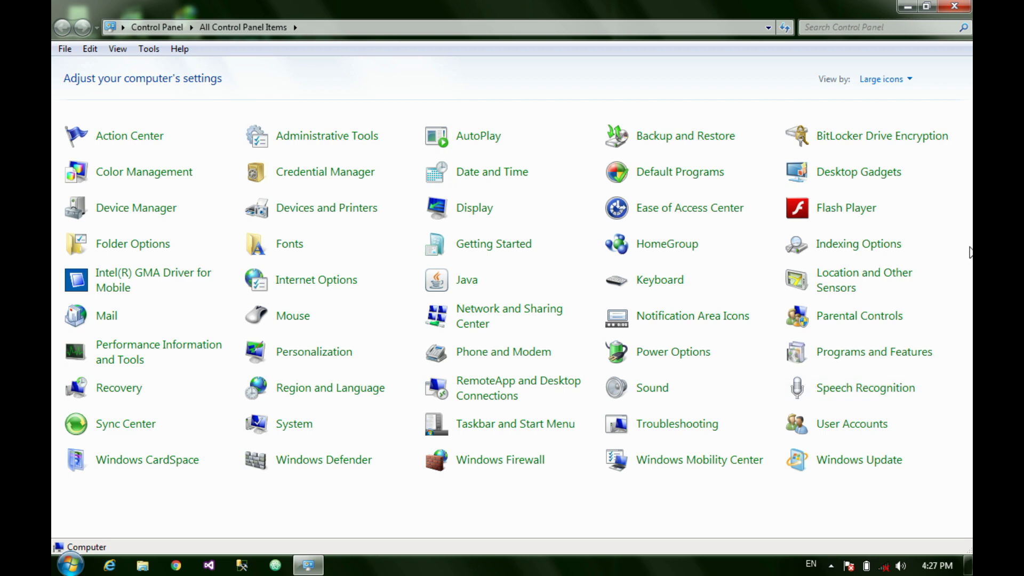
# Step: Launch Word with the Run command winword and start a blank document
pyautogui.press('super+r')
pyautogui.write('winwo')
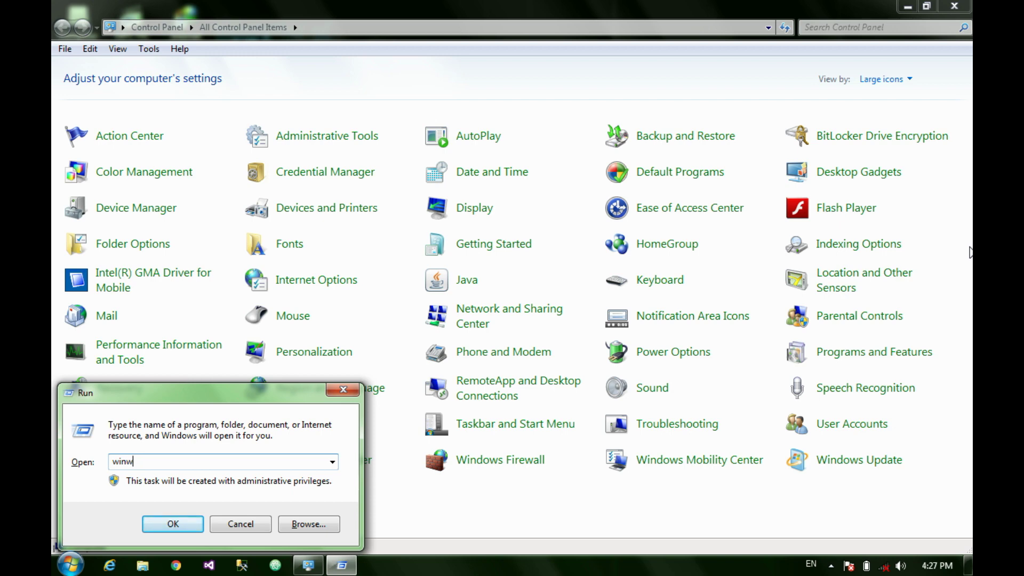
pyautogui.write('rd')
pyautogui.press('Return')
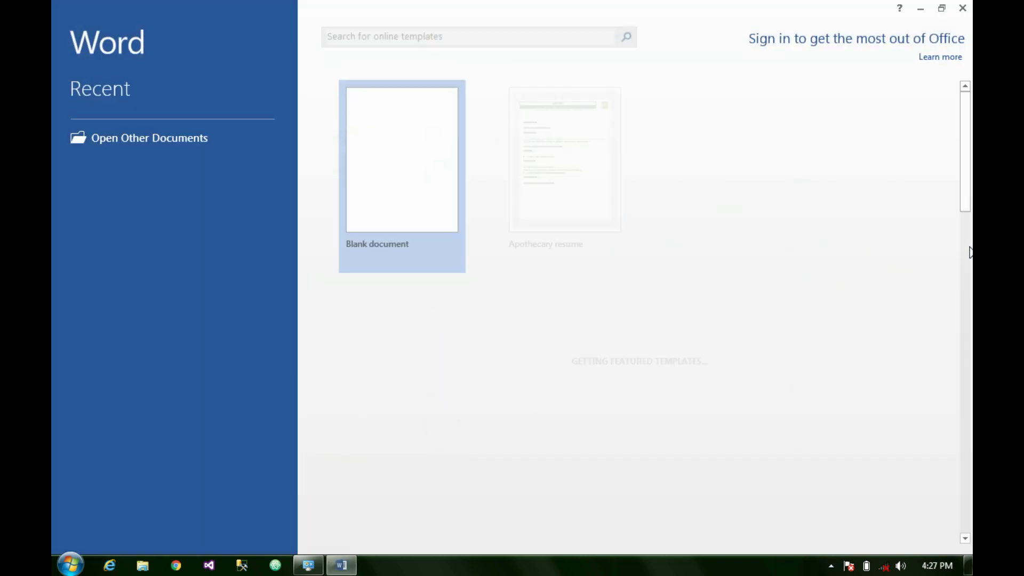
pyautogui.press('Escape')
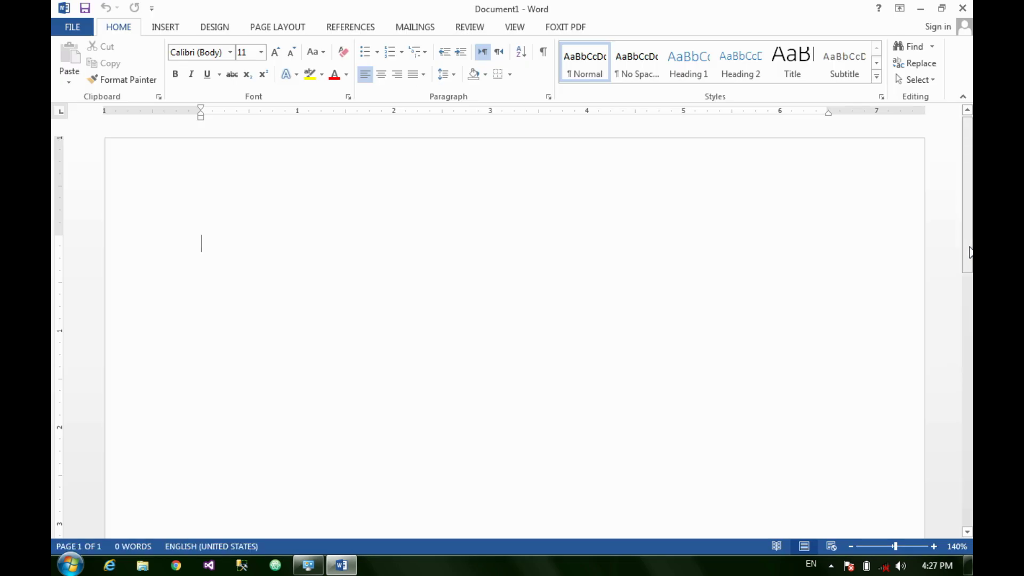
# Step: Write "Basic IT" as the document's first line and begin the second line with "INforamtion"
pyautogui.write('Basic IT')
pyautogui.press('Return')
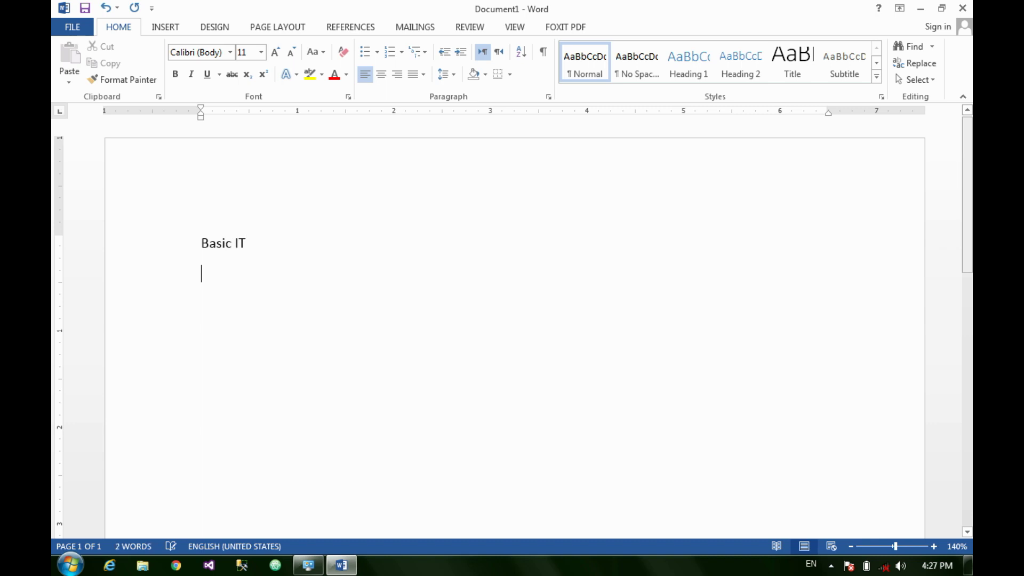
pyautogui.write('INforamtion')
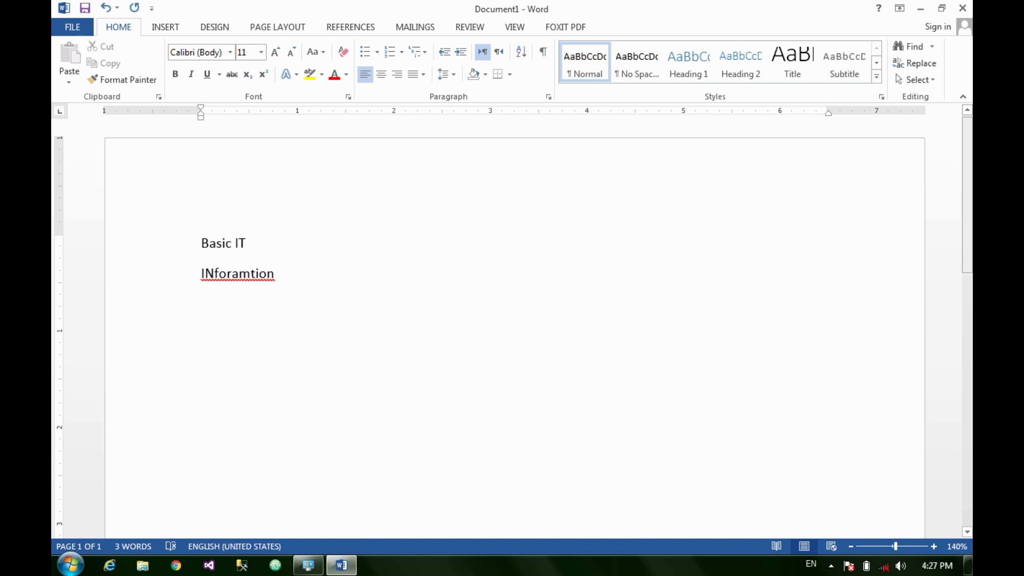
# Step: Correct the misspelled word on the second line to "Information"
pyautogui.press('Home')
pyautogui.press('Right')
pyautogui.press('Right')
pyautogui.press('Right')
pyautogui.press('Right')
pyautogui.press('Right')
pyautogui.press('BackSpace')
pyautogui.write('a')
pyautogui.press('Left')
pyautogui.press('Left')
pyautogui.press('Left')
pyautogui.press('Left')
pyautogui.press('Left')
pyautogui.press('BackSpace')
pyautogui.write('a')
pyautogui.press('End')
pyautogui.press('Left')
pyautogui.press('Left')
pyautogui.press('Left')
pyautogui.press('Left')
pyautogui.press('Left')
pyautogui.press('Left')
pyautogui.press('Left')
pyautogui.press('Left')
pyautogui.press('Left')
pyautogui.press('Left')
pyautogui.press('Left')
pyautogui.press('Left')
pyautogui.press('Left')
pyautogui.press('Right')
pyautogui.press('Right')
pyautogui.press('Right')
pyautogui.press('BackSpace')
pyautogui.press('Right')
pyautogui.press('Right')
pyautogui.press('Right')
pyautogui.press('Right')
pyautogui.press('Left')
pyautogui.press('Left')
pyautogui.press('Left')
pyautogui.press('Left')
pyautogui.write('n')
pyautogui.press('Right')
pyautogui.press('Right')
pyautogui.press('Right')
pyautogui.press('Right')
pyautogui.press('Right')
pyautogui.press('Right')
pyautogui.press('Right')
pyautogui.press('Right')
pyautogui.press('Right')
# Step: Complete the second line with "System" and add "Basic hardware" as the third line
pyautogui.write('Syste')
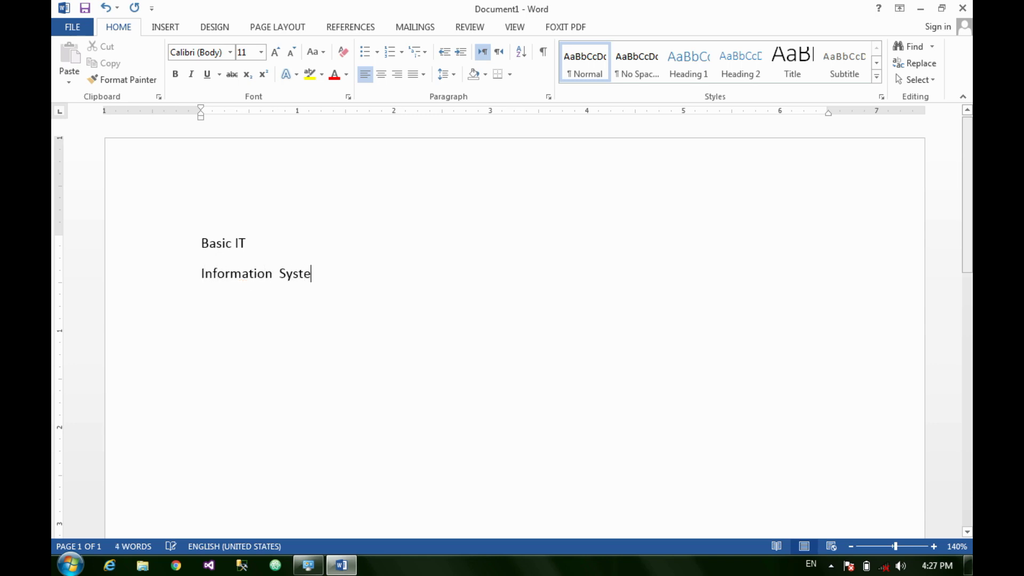
pyautogui.write('m')
pyautogui.press('Return')
pyautogui.write('Ba')
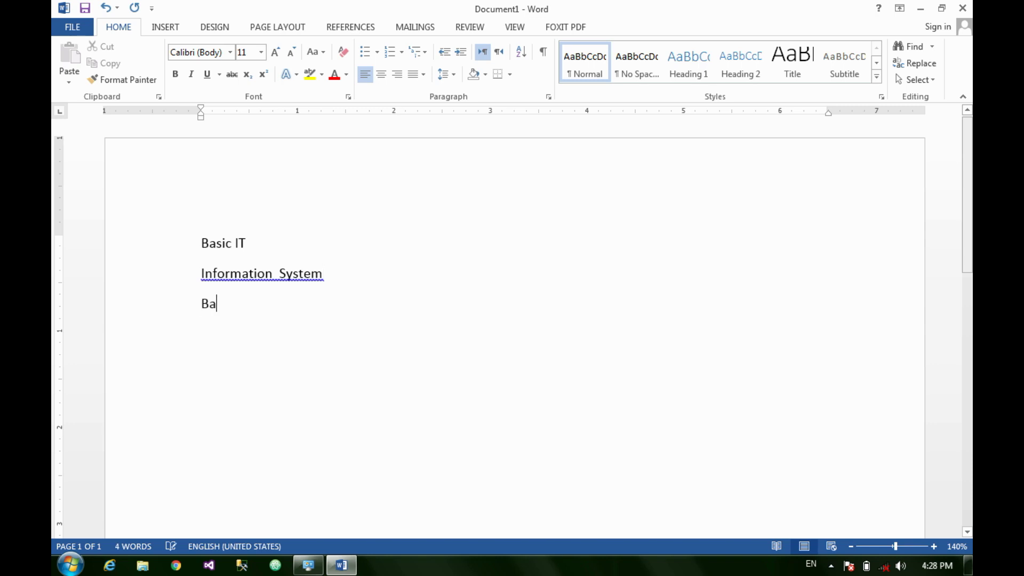
pyautogui.write('sic hardware')
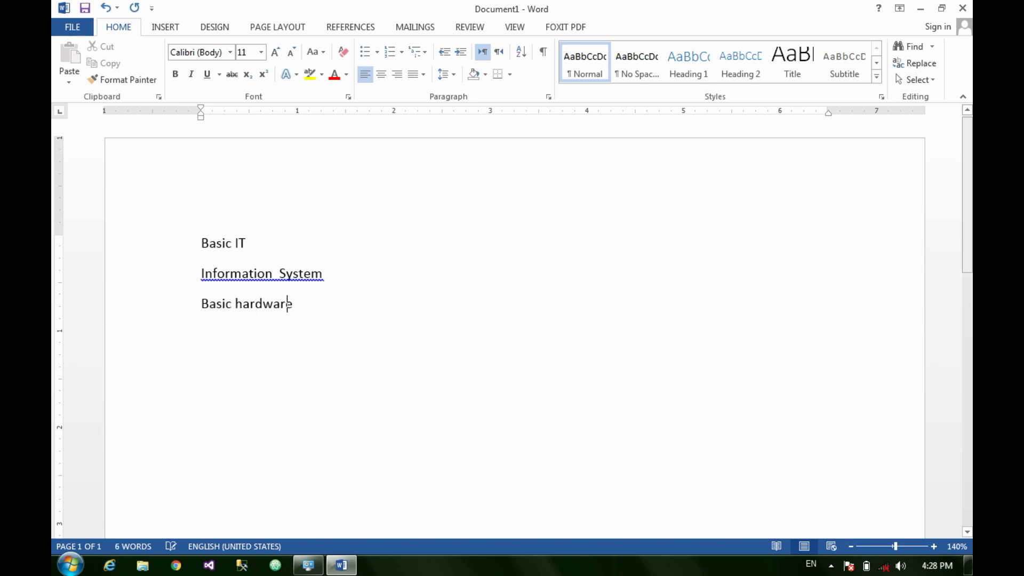
pyautogui.press('Return')
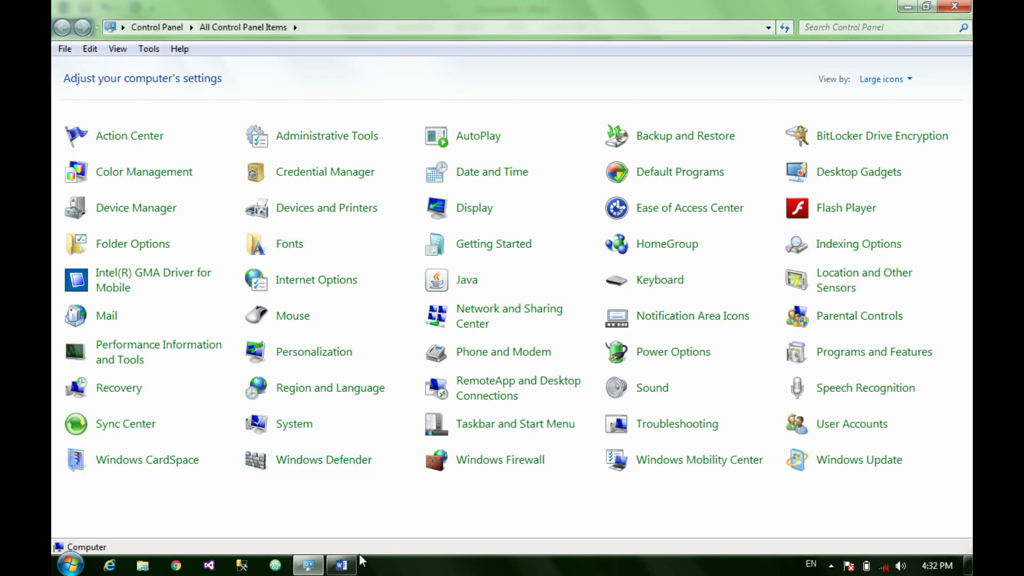
# Step: Switch back to the Word document and review the topic list from "Basic IT" down to its end
pyautogui.click(342, 565)
pyautogui.scroll(6, 373, 377)
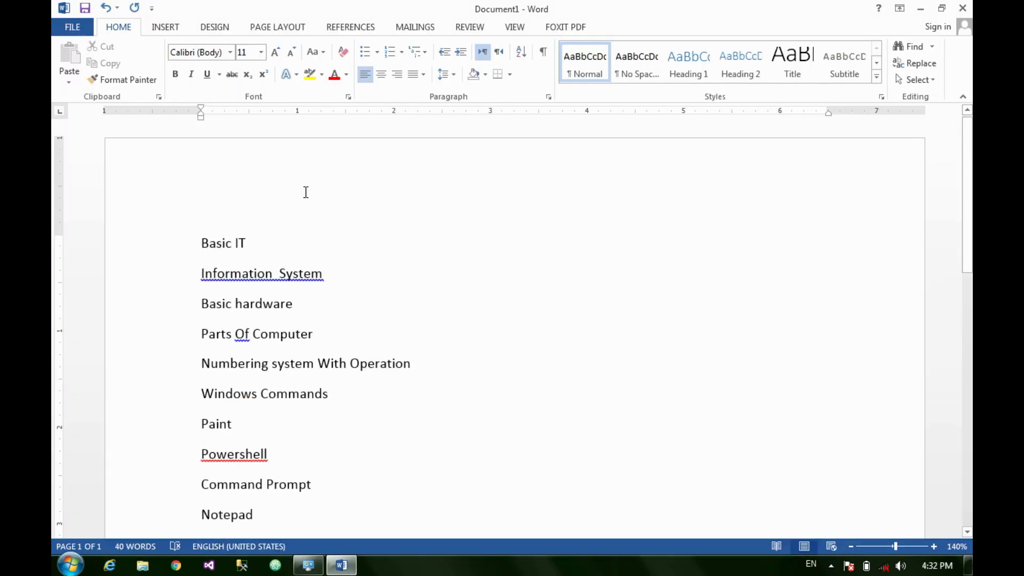
pyautogui.click(307, 223)
pyautogui.press('Up')
pyautogui.press('Up')
pyautogui.press('Up')
pyautogui.press('Up')
pyautogui.press('Up')
pyautogui.press('Up')
pyautogui.press('Down')
pyautogui.press('Down')
pyautogui.press('Down')
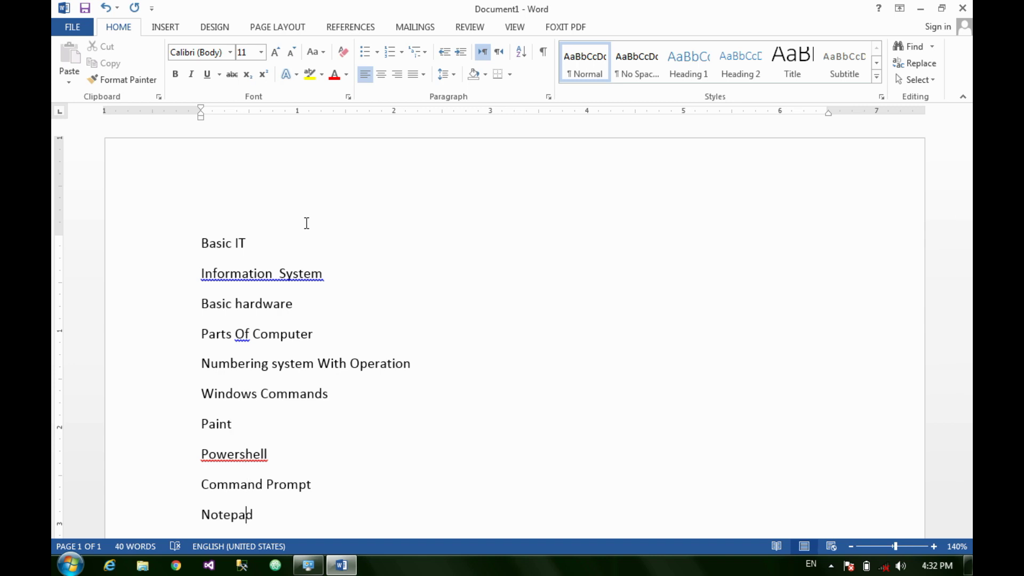
pyautogui.press('Down')
pyautogui.press('Down')
pyautogui.press('Down')
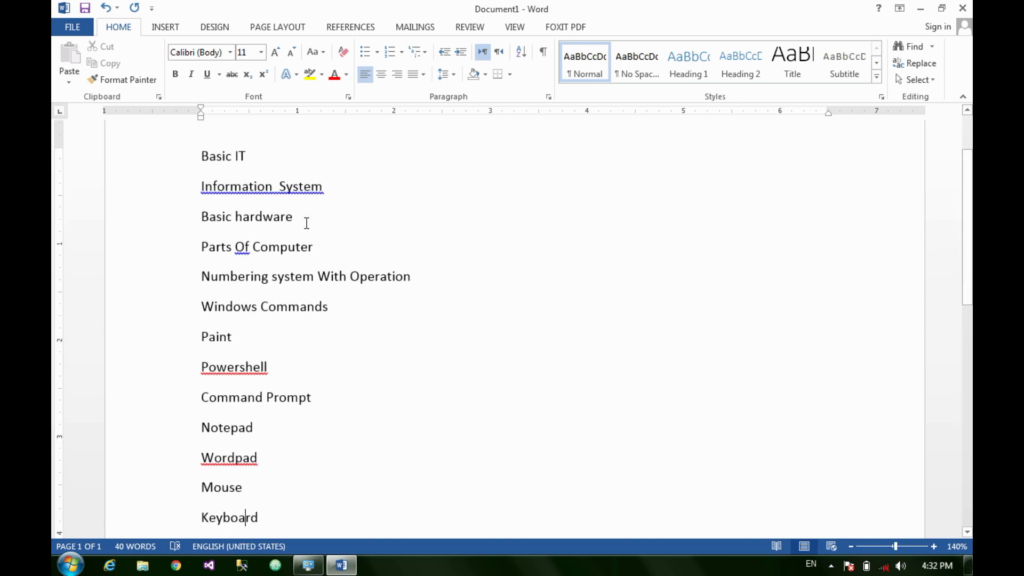
pyautogui.press('Down')
pyautogui.press('Down')
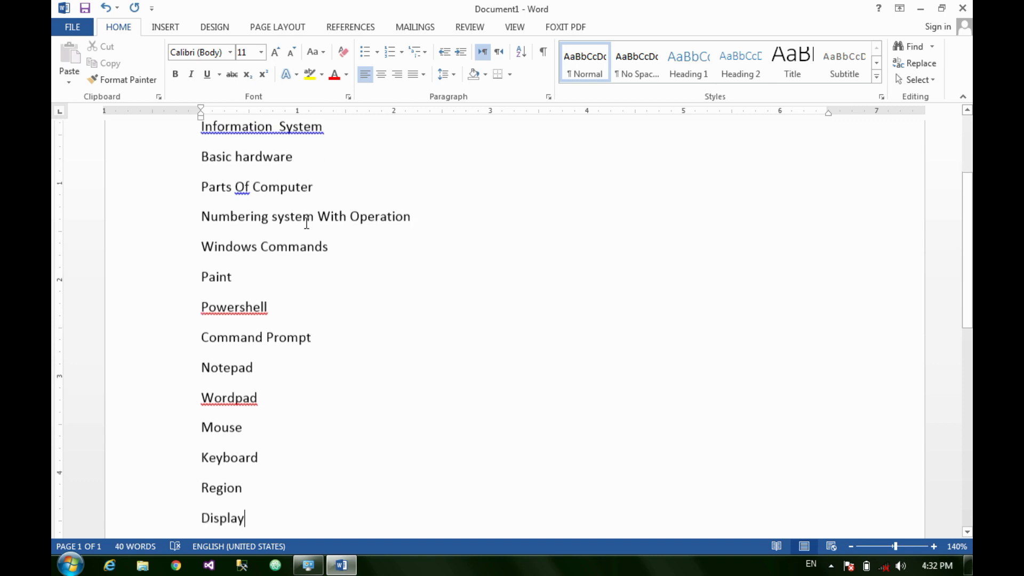
pyautogui.press('Down')
pyautogui.press('Down')
pyautogui.press('Down')
pyautogui.press('Down')
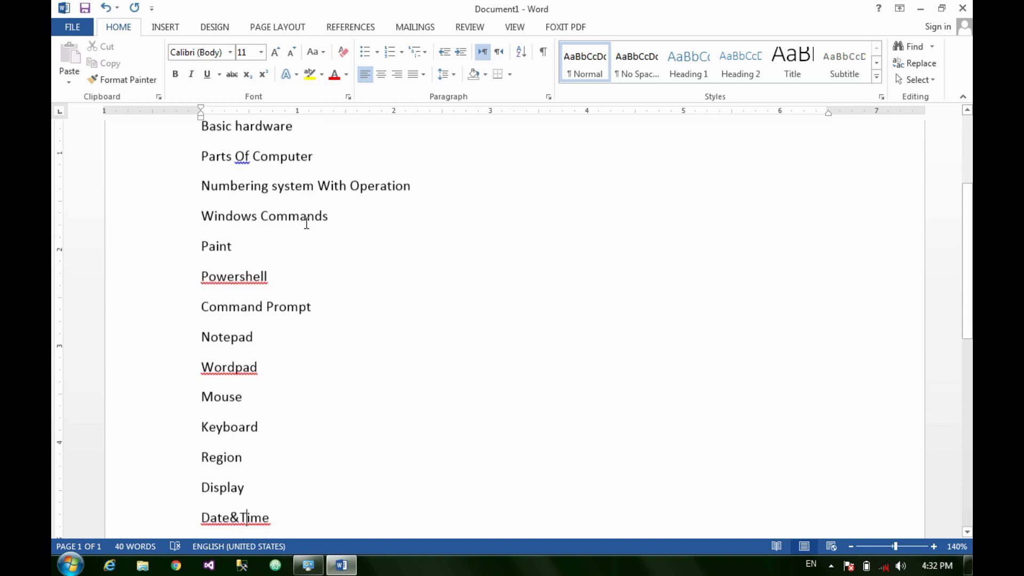
pyautogui.press('Down')
pyautogui.press('Down')
pyautogui.press('Down')
pyautogui.press('Down')
pyautogui.press('Down')
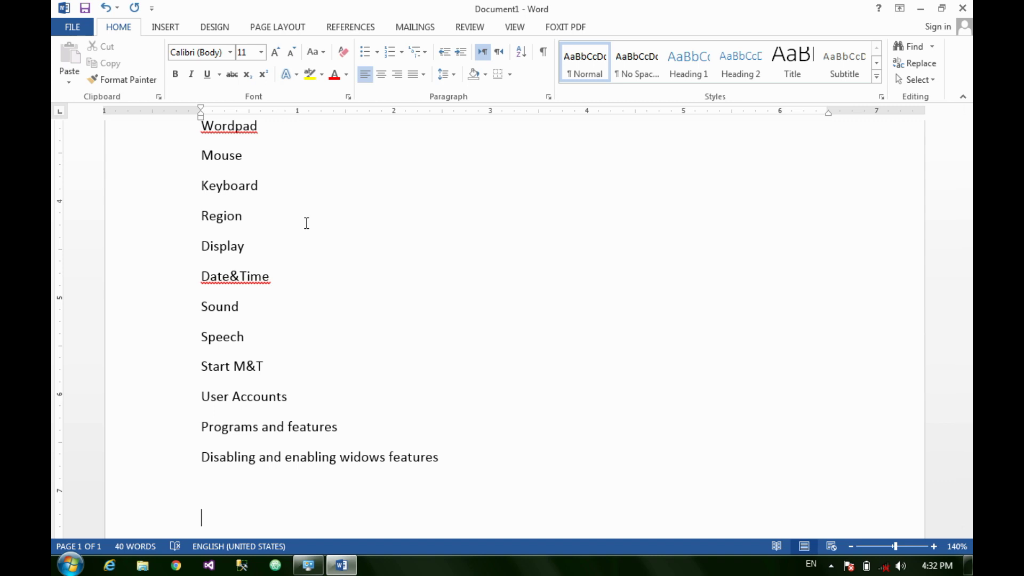
# Step: Add "Devices and Printers" and "Windows Update" as separate lines at the end of the topic list
pyautogui.write('Devices and Printers')
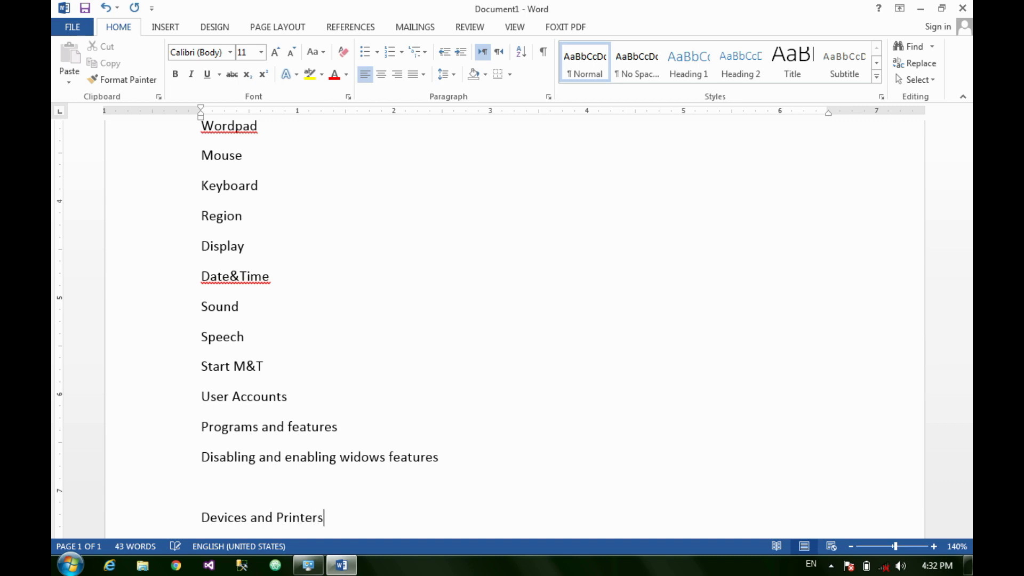
pyautogui.press('Return')
pyautogui.write('W')
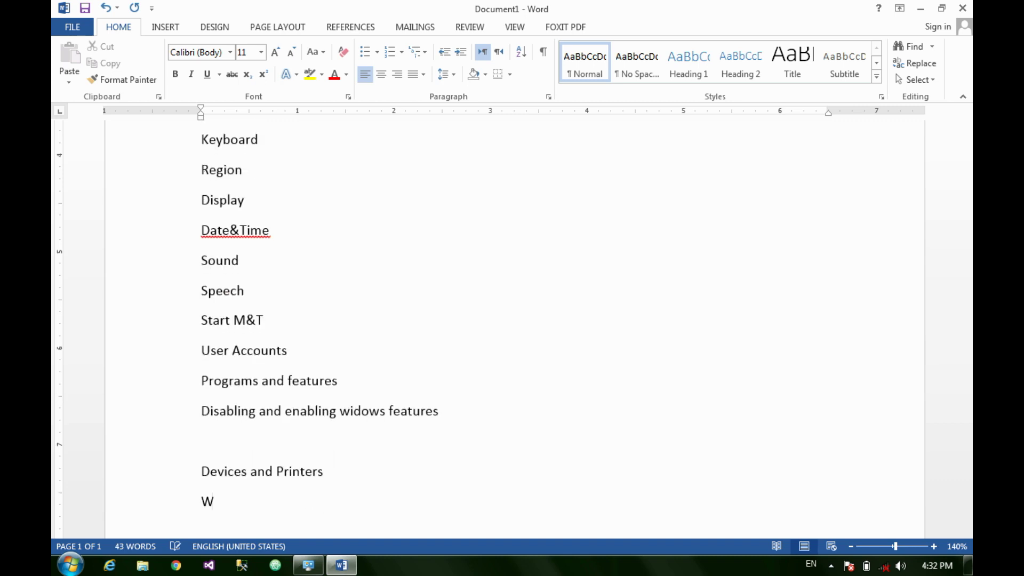
pyautogui.write('indows Updarte')
pyautogui.press('BackSpace')
pyautogui.press('BackSpace')
pyautogui.press('BackSpace')
pyautogui.write('te')
pyautogui.press('Return')
# Step: Add "System" as a new line below "Windows Update"
pyautogui.write('\\S')
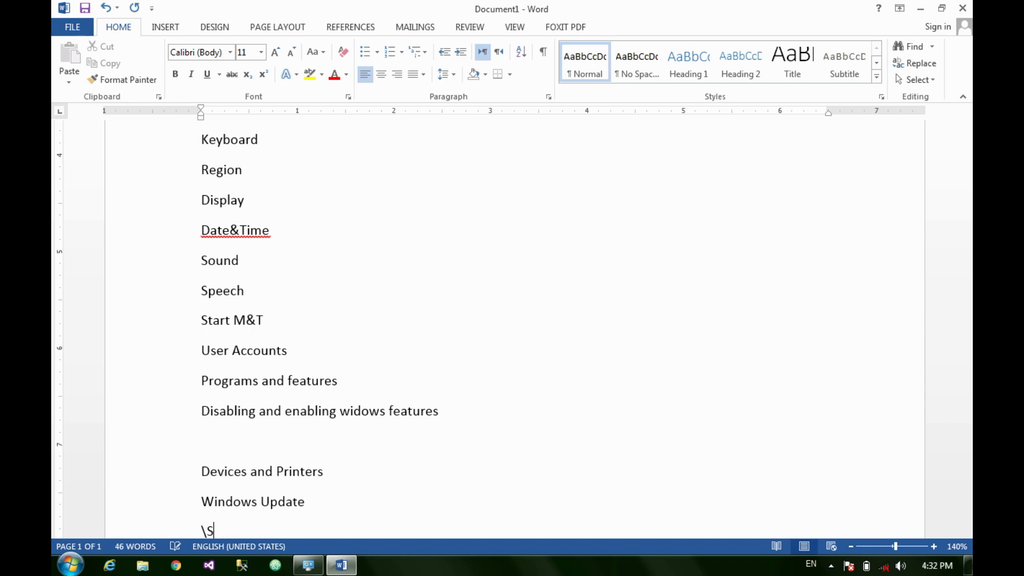
pyautogui.press('BackSpace')
pyautogui.write('System')
pyautogui.press('Return')
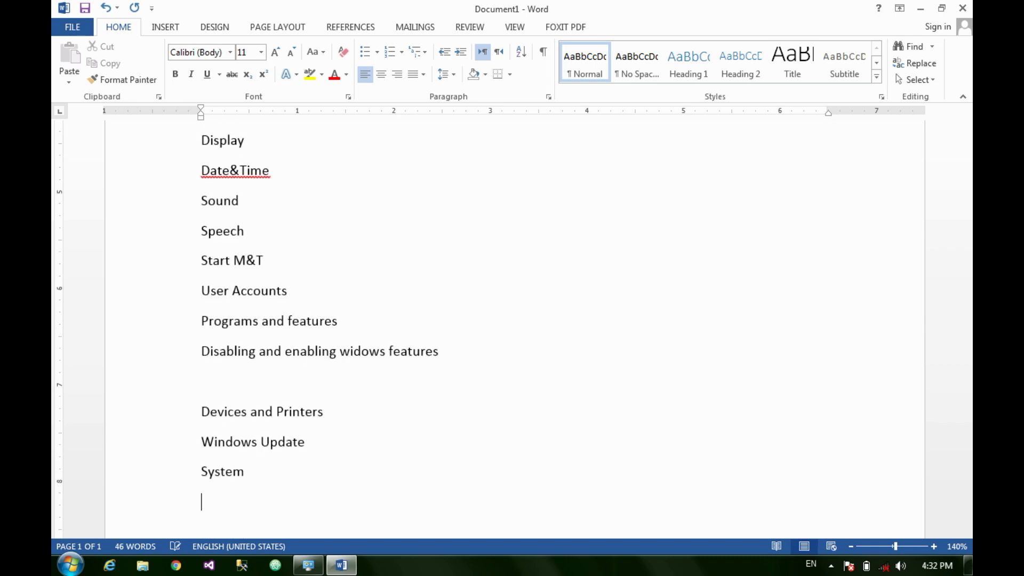
# Step: Arrange the Word document and Control Panel side by side, each filling half of the screen
pyautogui.hotkey('alt', 'Tab')
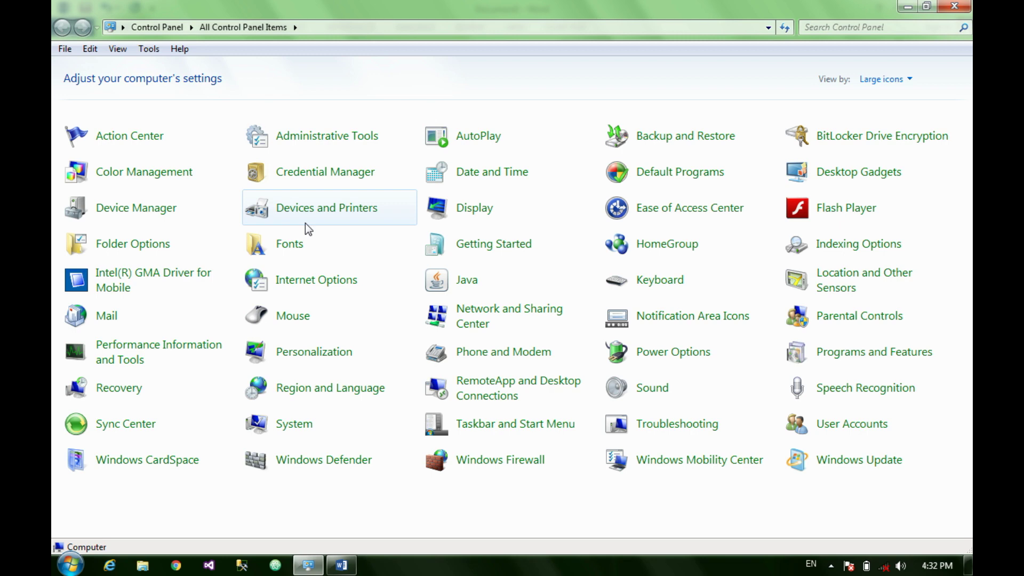
pyautogui.press('super+Right')
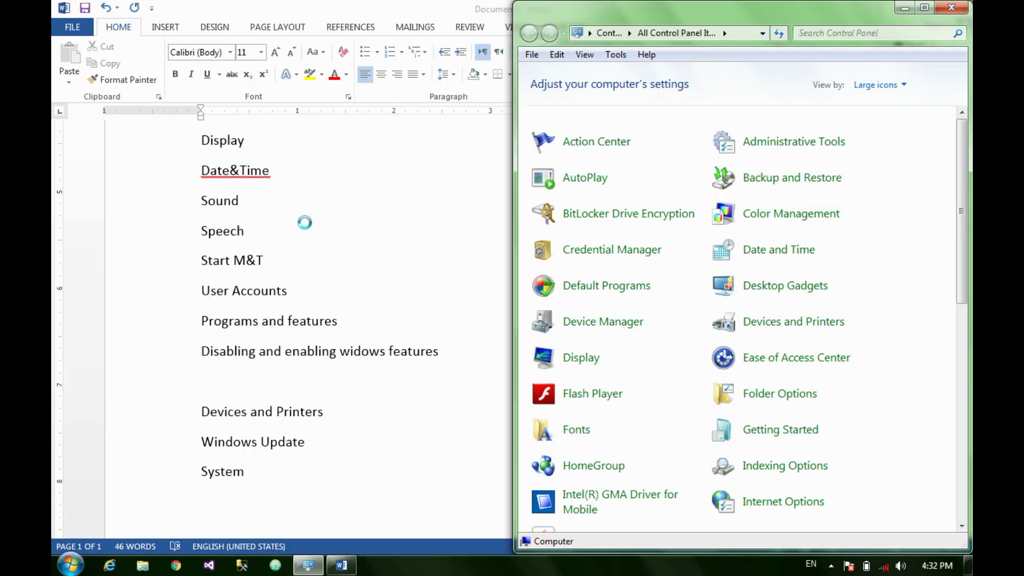
pyautogui.hotkey('alt', 'Tab')
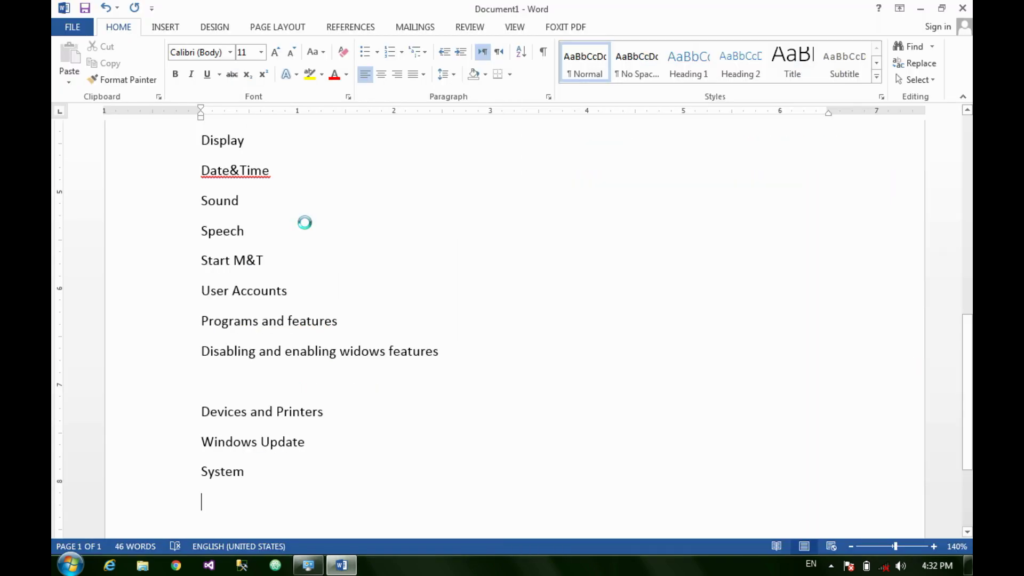
pyautogui.press('super+Left')
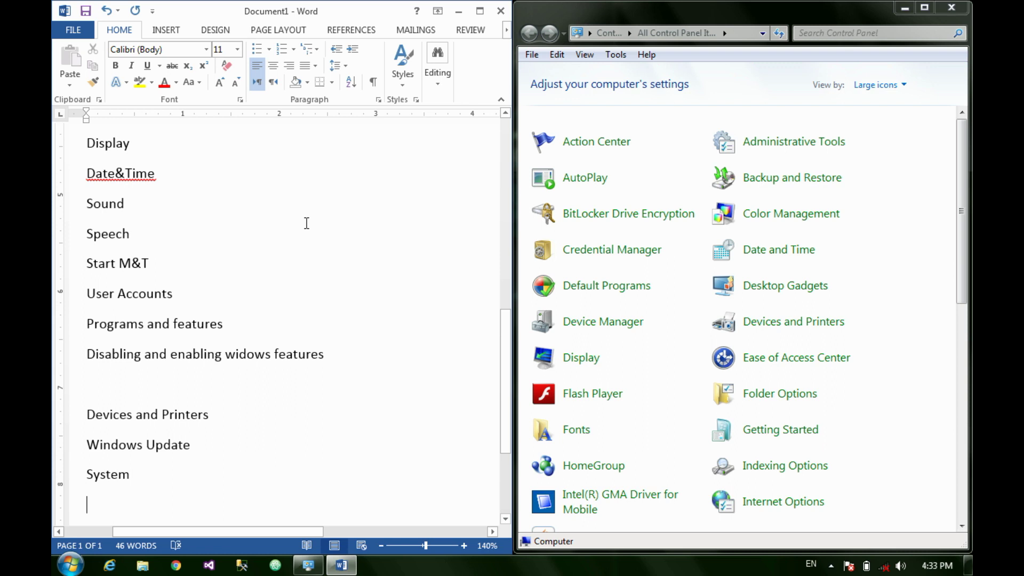
# Step: Look through the full set of Control Panel items and compare it with the topic list
pyautogui.scroll(-3, 858, 271)
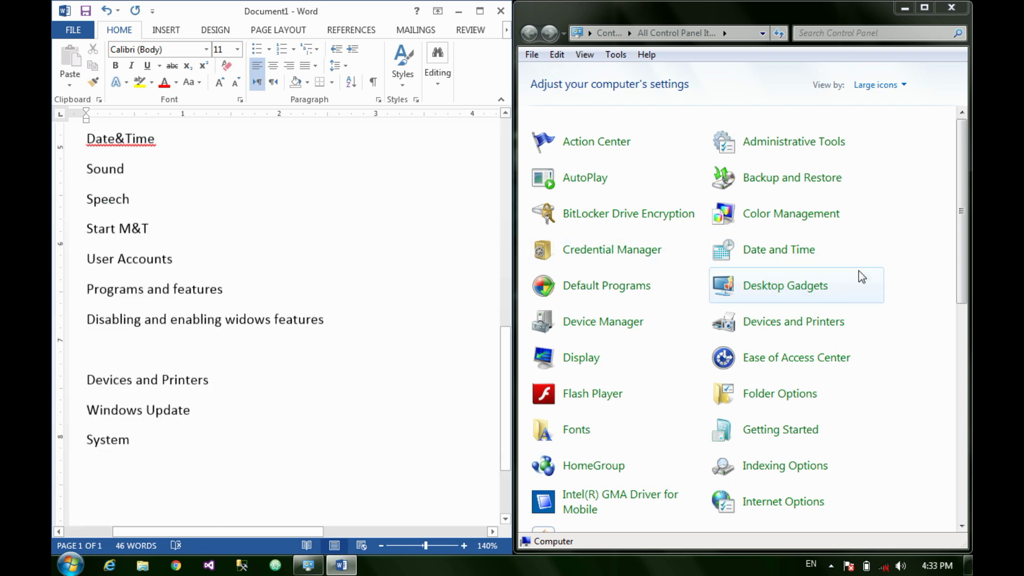
pyautogui.moveTo(956, 237); pyautogui.dragTo(965, 463)
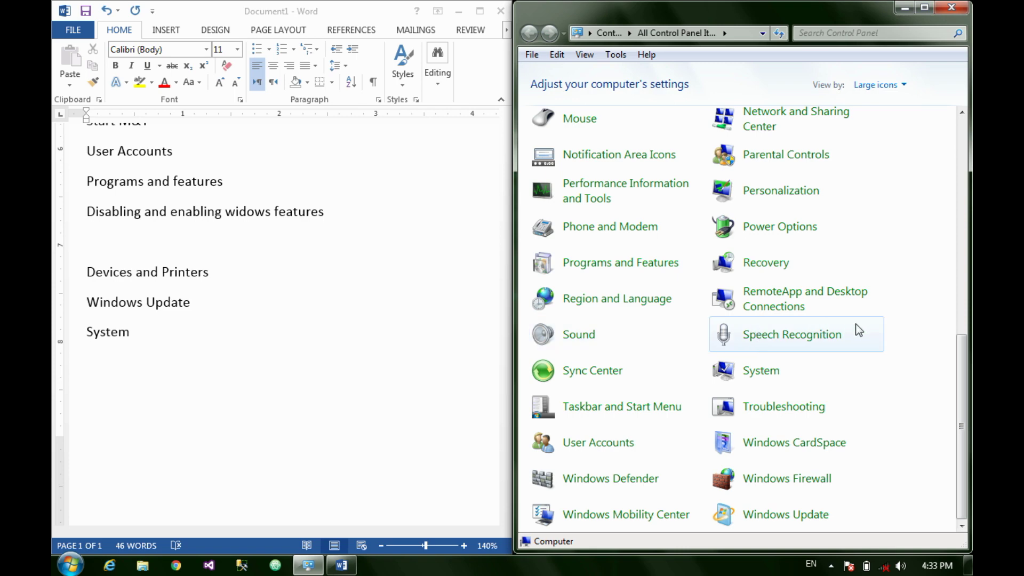
pyautogui.scroll(4, 859, 329)
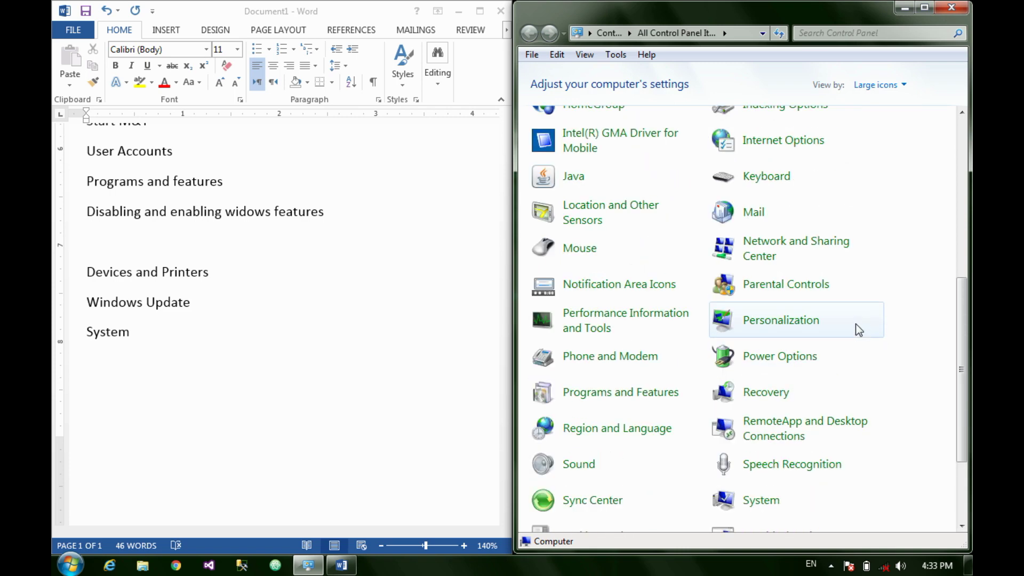
pyautogui.scroll(7, 858, 330)
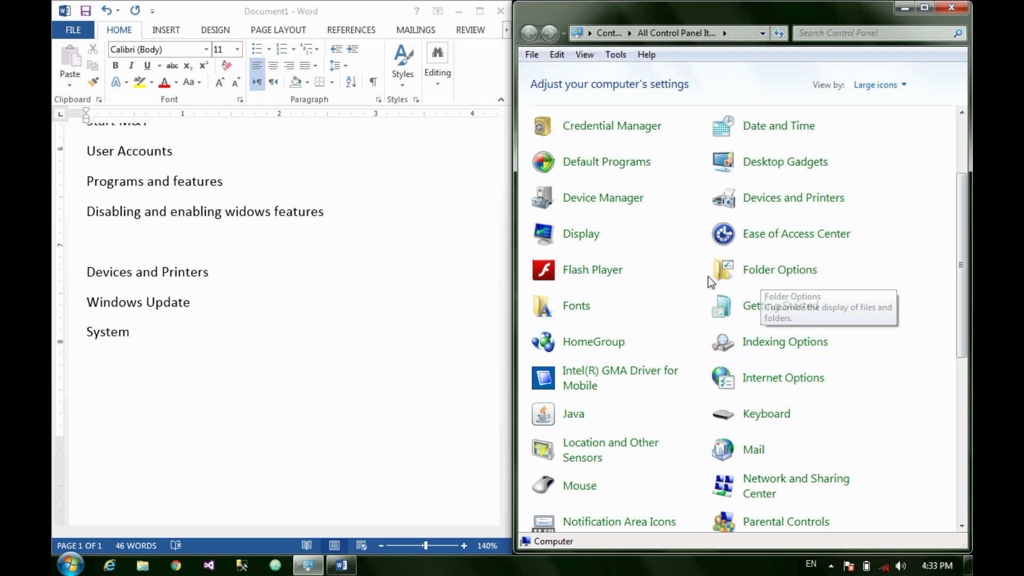
pyautogui.scroll(3, 768, 331)
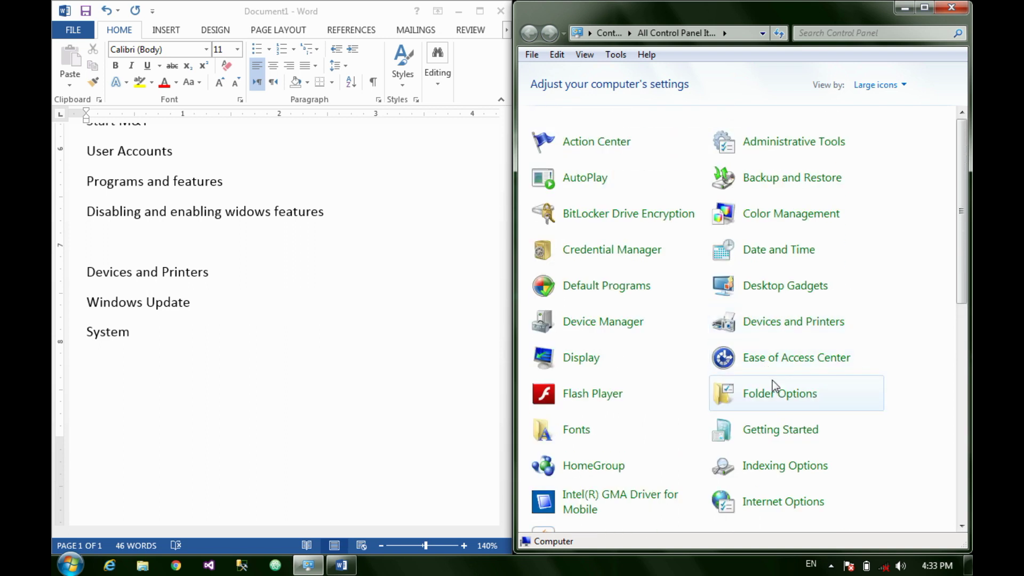
# Step: Open Folder Options from a Windows Explorer window, view its General, View and Search settings, and close everything again
pyautogui.click(141, 566)
pyautogui.click(110, 68)
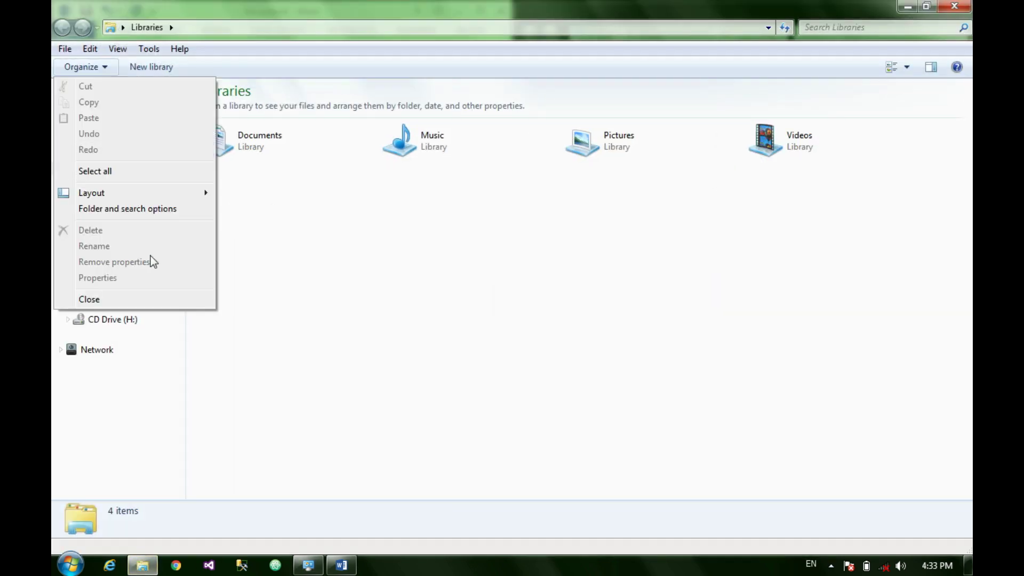
pyautogui.click(140, 210)
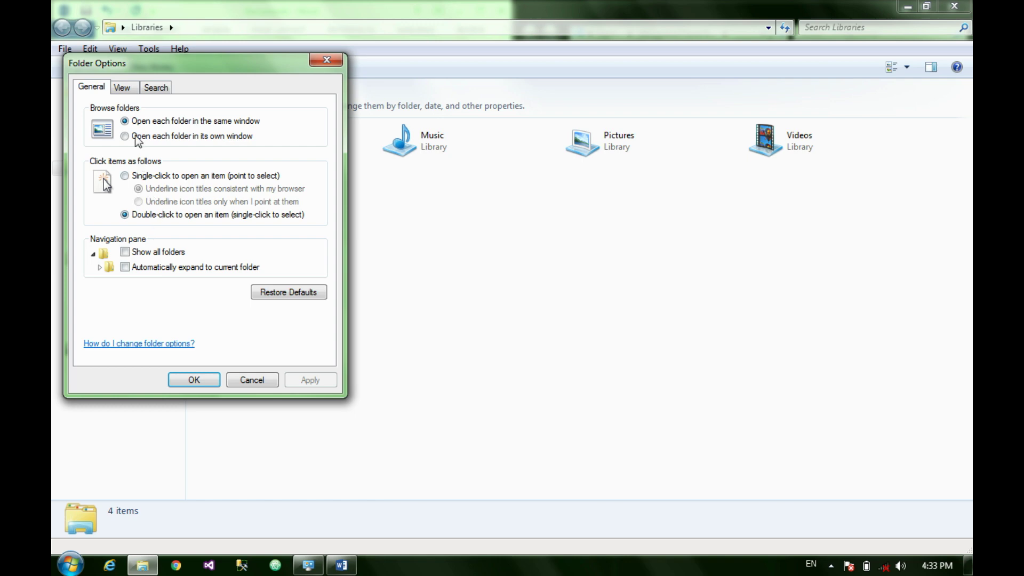
pyautogui.click(123, 88)
pyautogui.hotkey('ctrl', 'Tab')
pyautogui.hotkey('ctrl', 'shift', 'Tab')
pyautogui.hotkey('ctrl', 'shift', 'Tab')
pyautogui.click(326, 60)
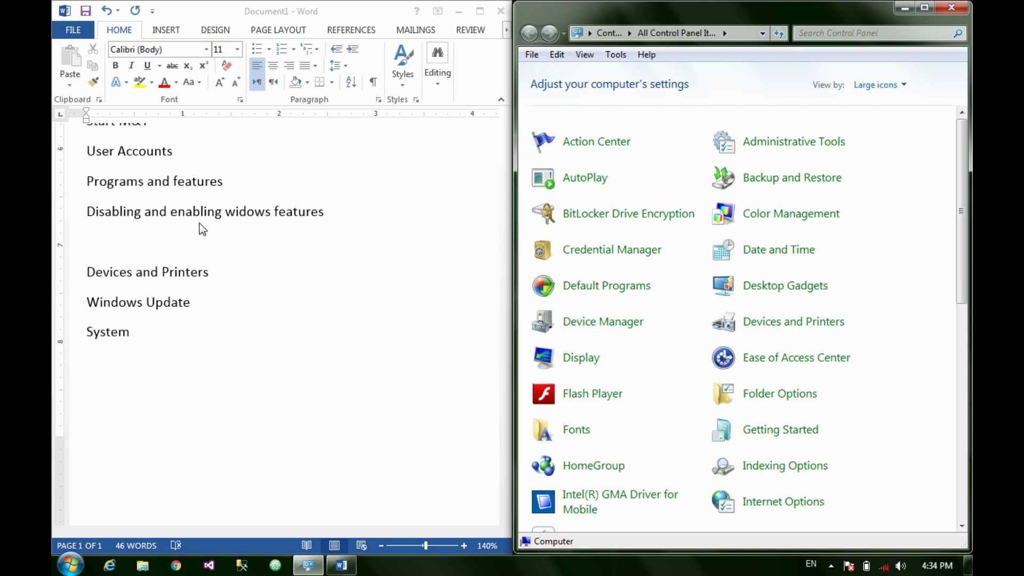
# Step: Add "Folder Options" as a new line below "Disabling and enabling widows features" in the Word document
pyautogui.click(338, 213)
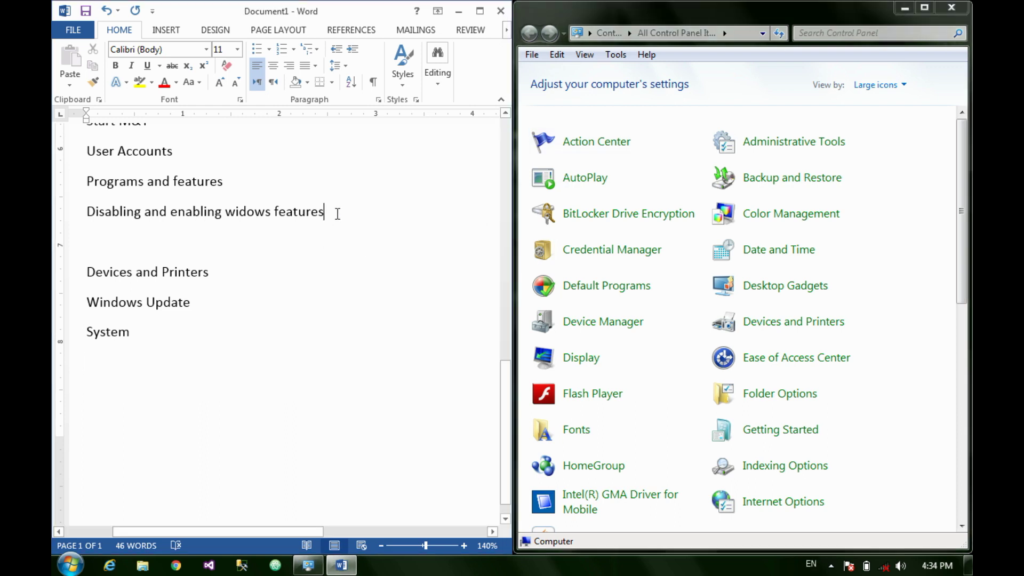
pyautogui.press('Return')
pyautogui.write('F')
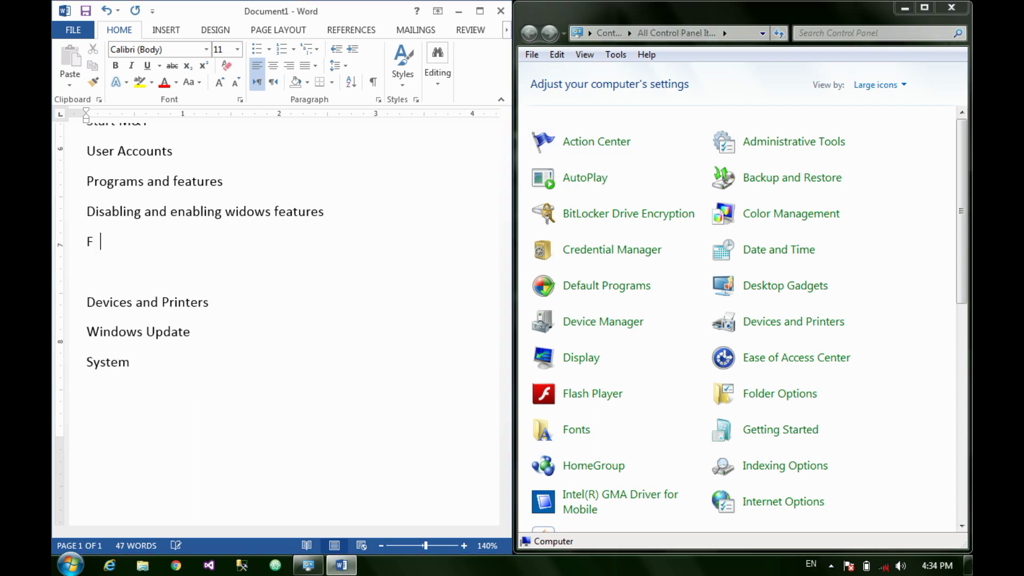
pyautogui.write('older Opt')
pyautogui.write('ins')
pyautogui.press('BackSpace')
pyautogui.press('BackSpace')
pyautogui.write('ons')
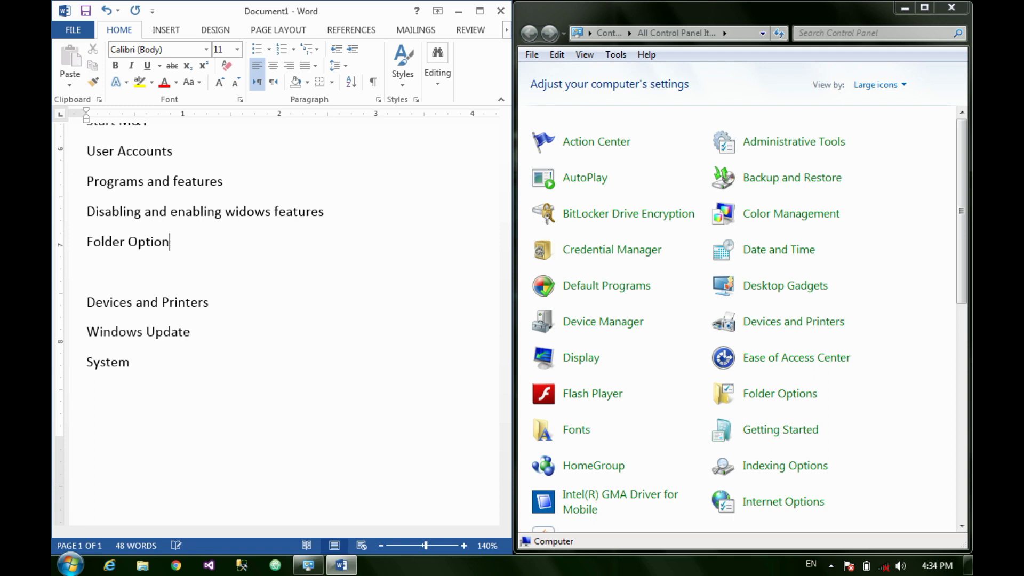
# Step: Add "Administrtative Tools" as a new line below "System" at the end of the topic list
pyautogui.hotkey('ctrl', 'End')
pyautogui.press('Return')
pyautogui.write('Admio')
pyautogui.press('BackSpace')
pyautogui.press('BackSpace')
pyautogui.press('BackSpace')
pyautogui.write('istrtaaative')
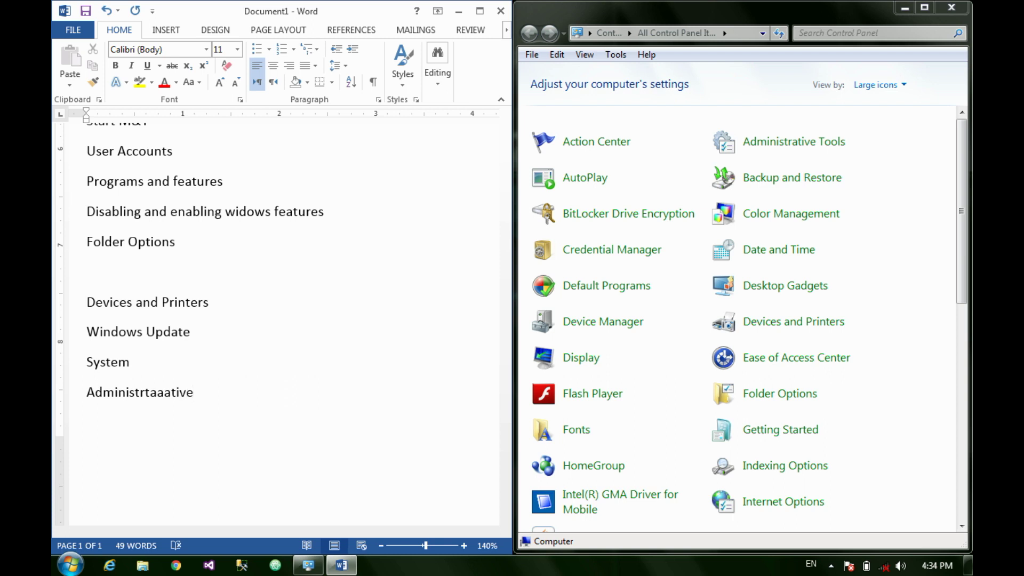
pyautogui.press('Left')
pyautogui.press('BackSpace')
pyautogui.press('BackSpace')
pyautogui.press('BackSpace')
pyautogui.write('t')
pyautogui.press('End')
pyautogui.write('Tools')
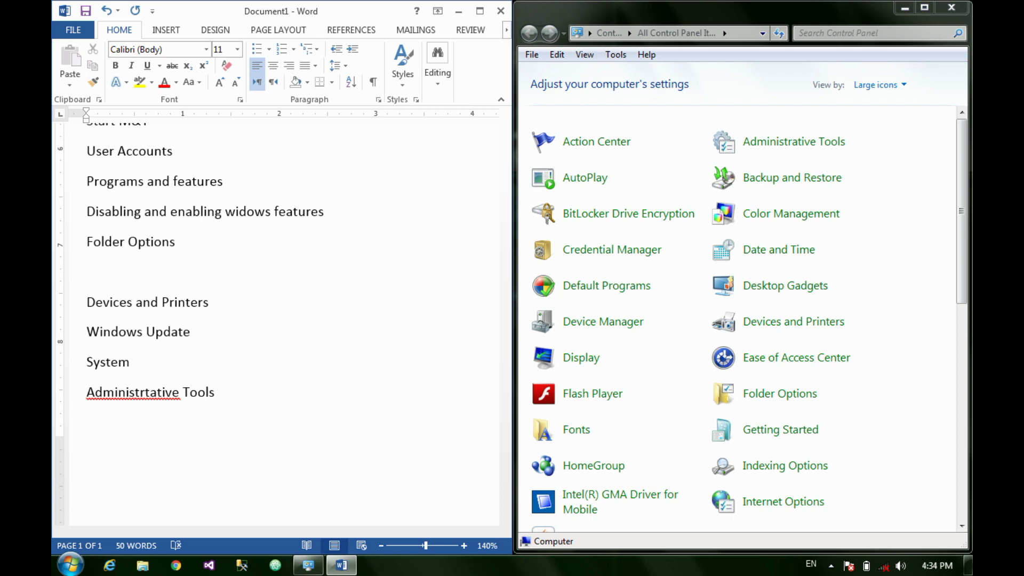
# Step: Add "Bitlocker" as the next topic line below "Administrtative Tools"
pyautogui.write('it')
pyautogui.press('BackSpace')
pyautogui.press('BackSpace')
pyautogui.write('Bitlco')
pyautogui.press('BackSpace')
pyautogui.write('ocker')
# Step: Start a new page after "Bitlocker" and list "Device manager" and "Fonts" on separate lines there
pyautogui.hotkey('ctrl', 'Return')
pyautogui.write('Device ')
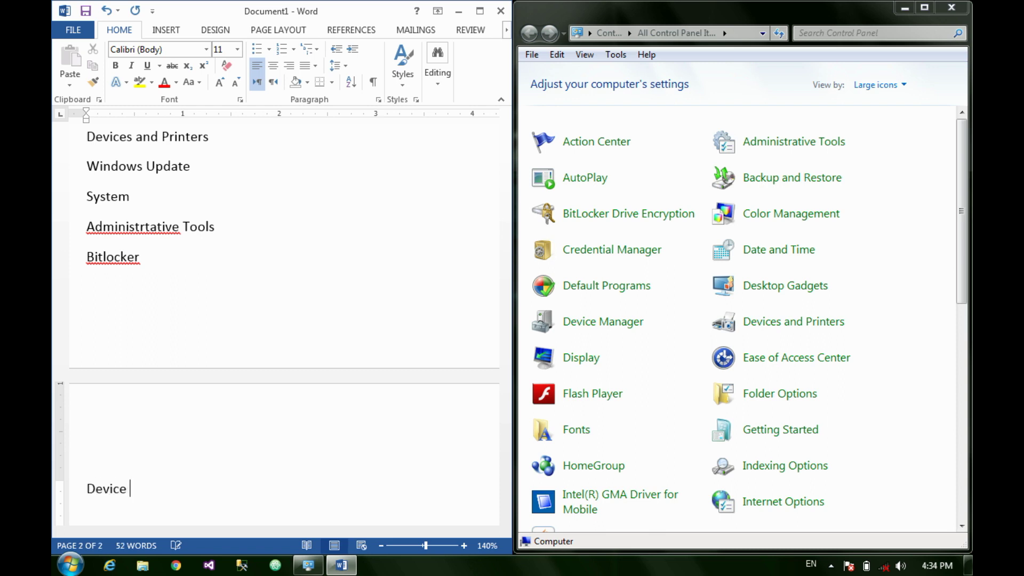
pyautogui.write('manager')
pyautogui.write('Fonts')
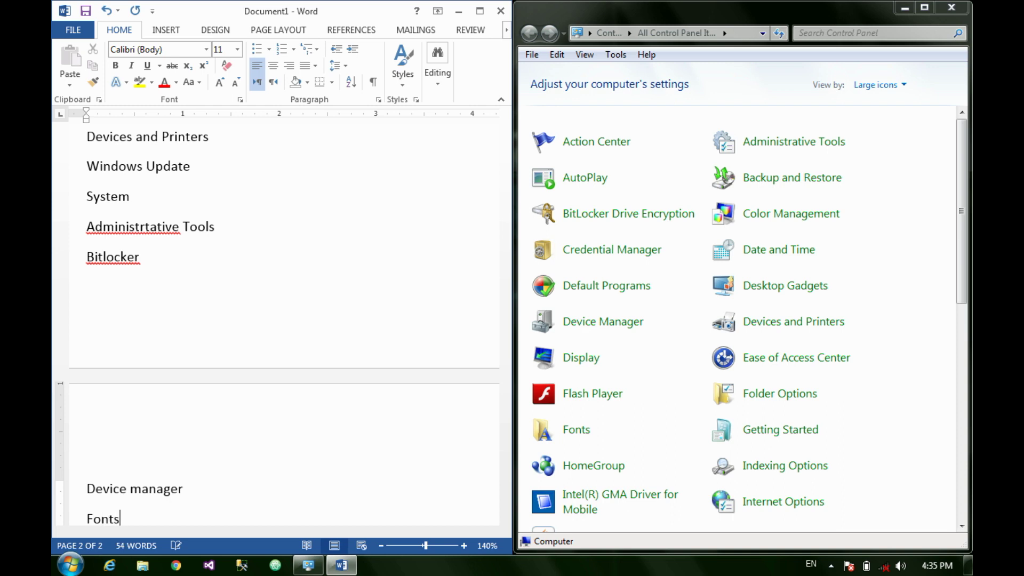
pyautogui.press('Return')
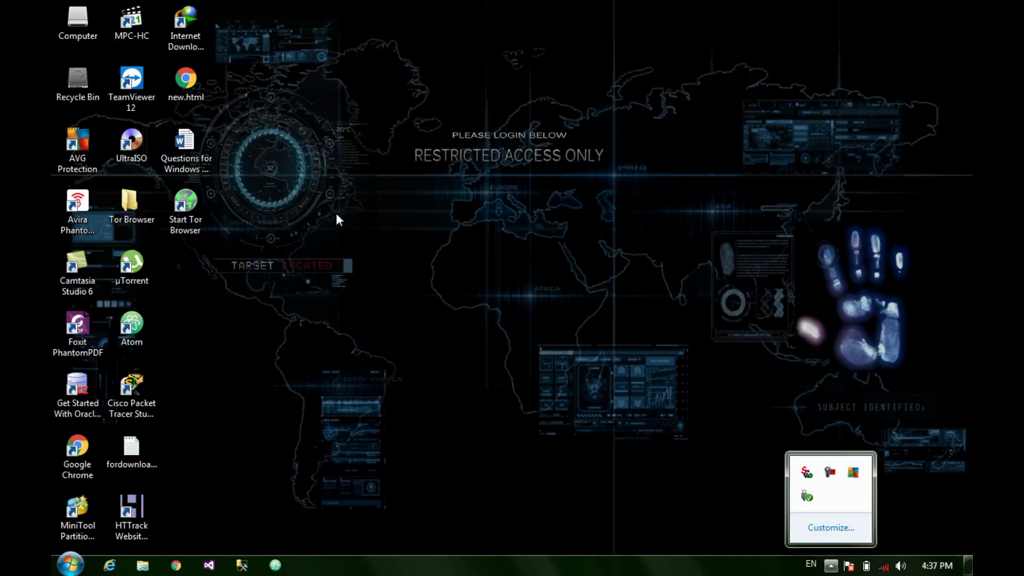
# Step: Open Control Panel from the desktop and maximize its window
pyautogui.click(475, 261)
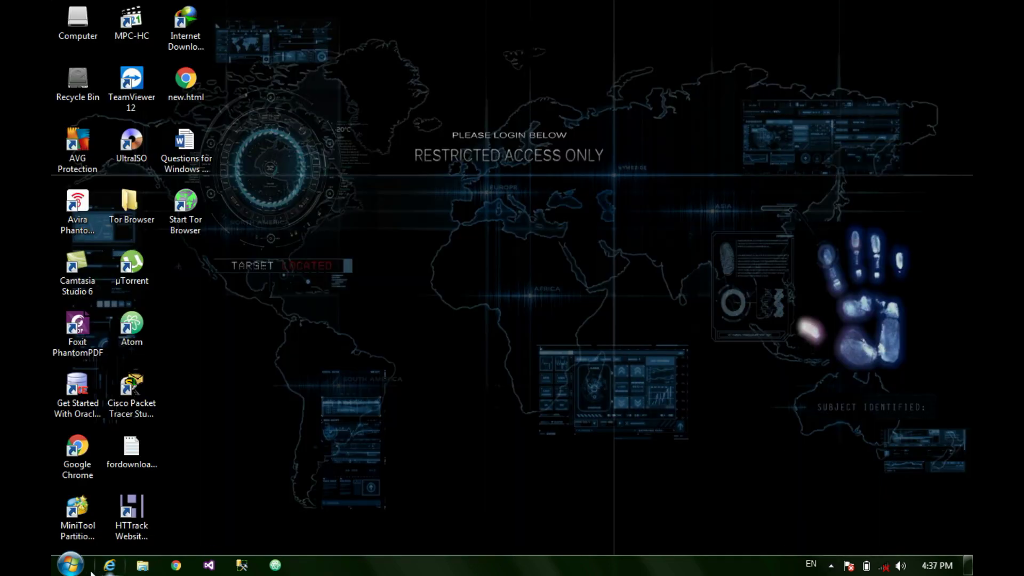
pyautogui.click(69, 564)
pyautogui.click(299, 404)
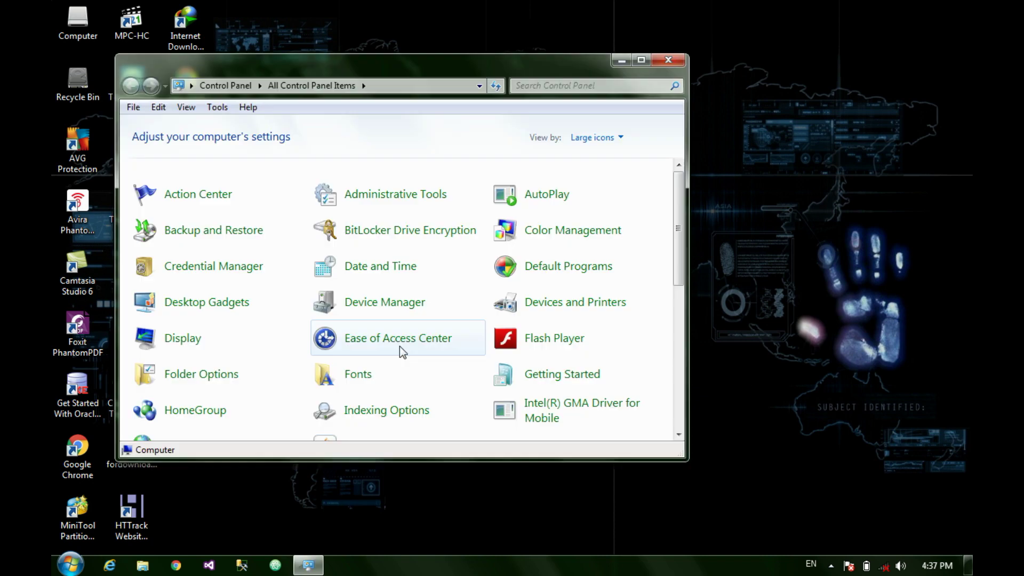
pyautogui.click(645, 59)
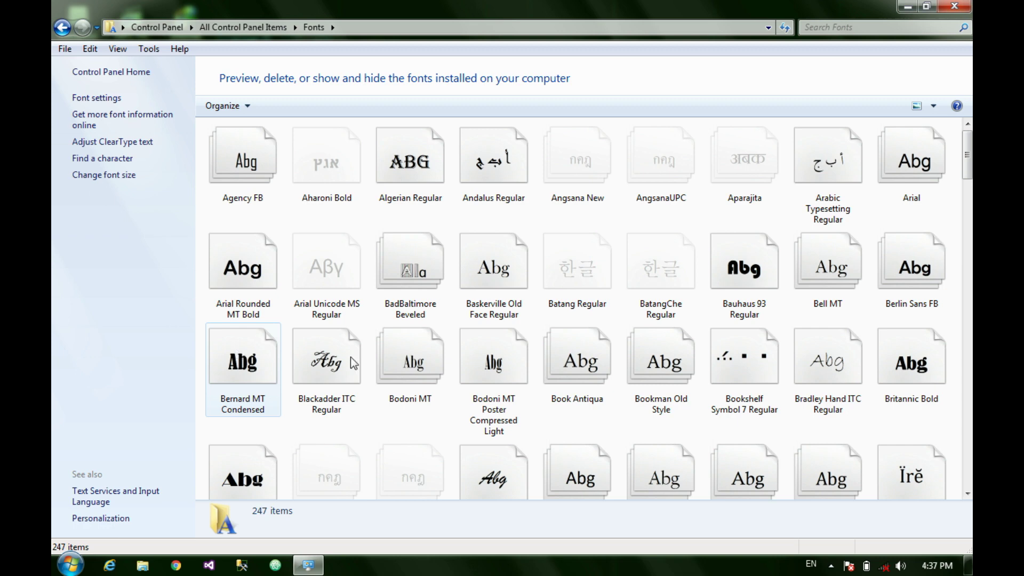
# Step: Look through the whole collection of installed fonts in the Control Panel's Fonts folder
pyautogui.scroll(-10, 528, 211)
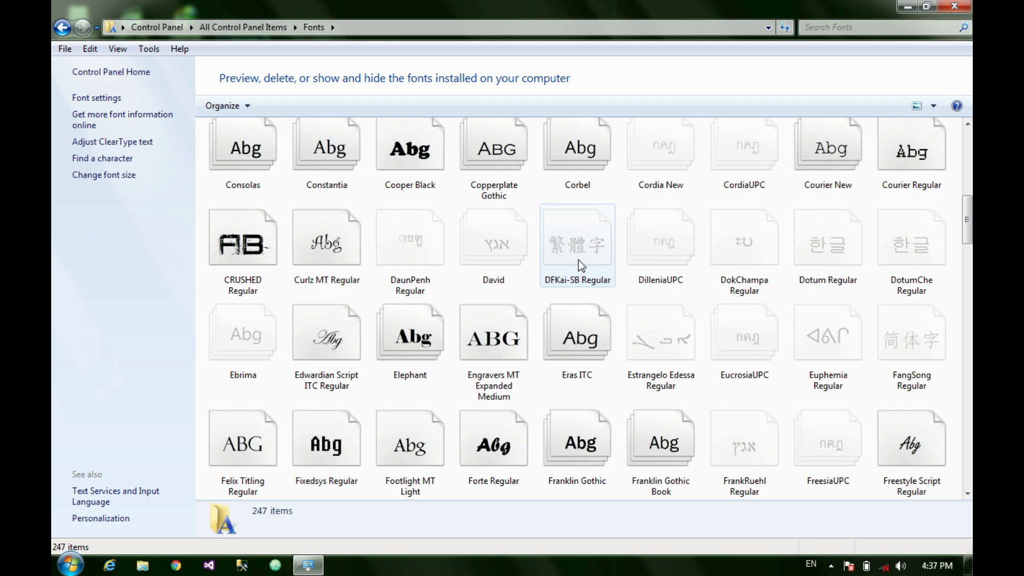
pyautogui.scroll(-6, 578, 260)
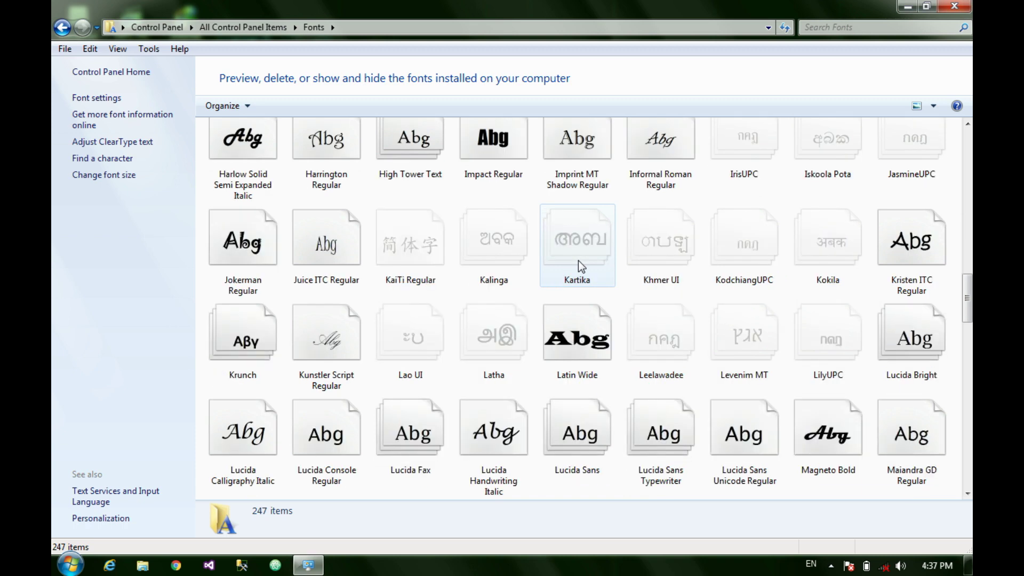
pyautogui.scroll(-4, 578, 260)
pyautogui.scroll(-5, 578, 260)
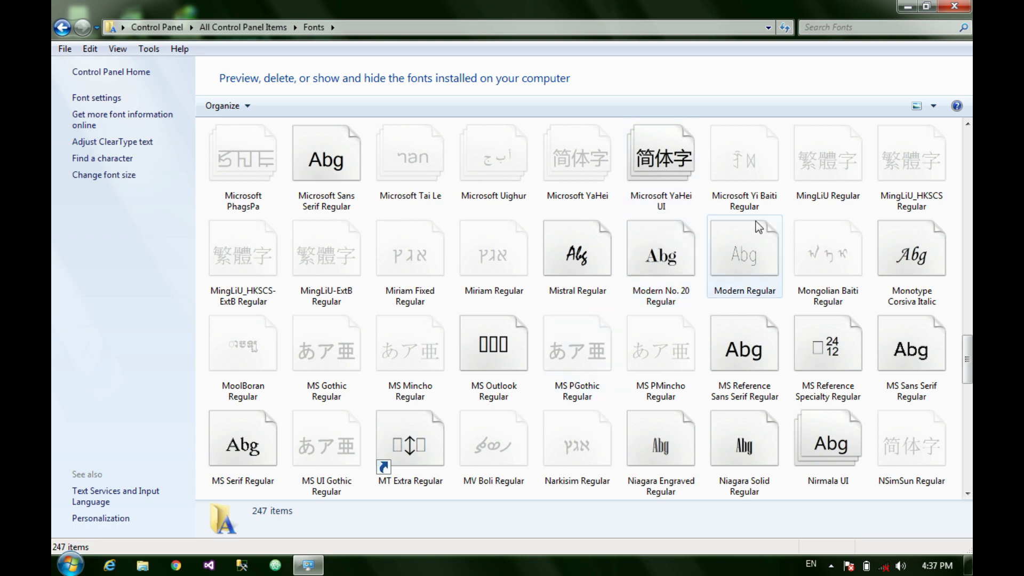
pyautogui.scroll(-3, 767, 221)
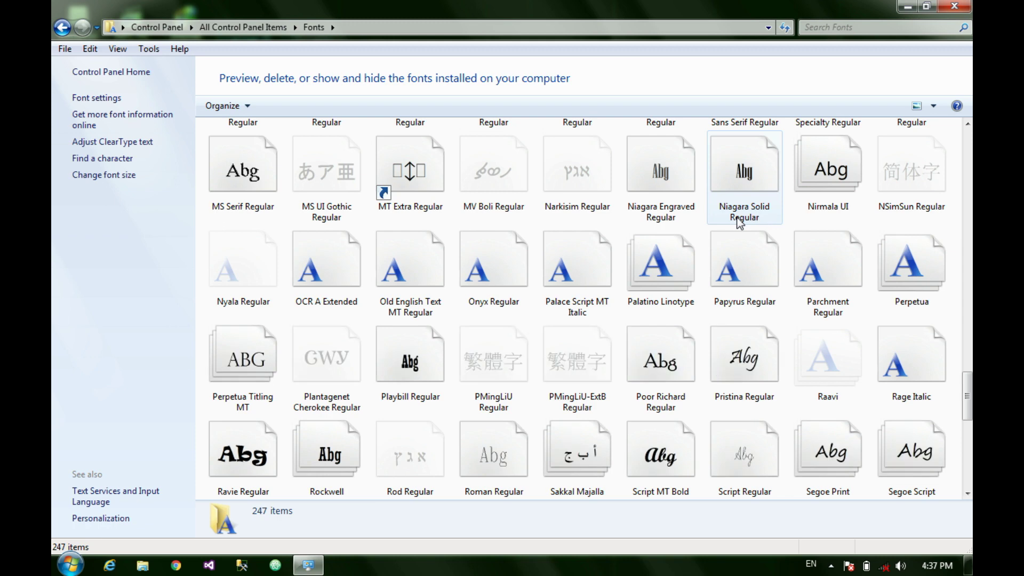
pyautogui.scroll(5, 768, 224)
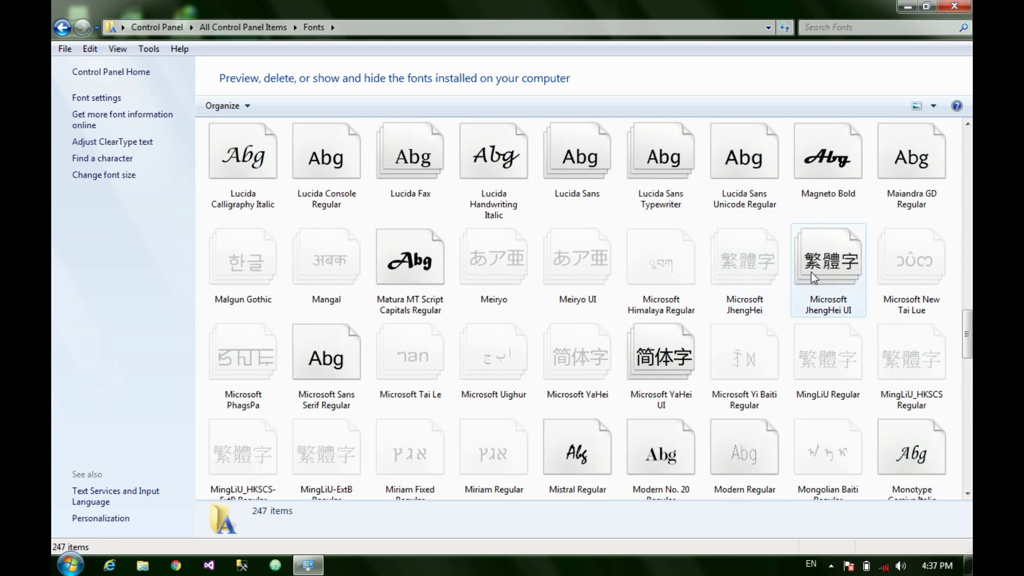
pyautogui.scroll(-2, 725, 368)
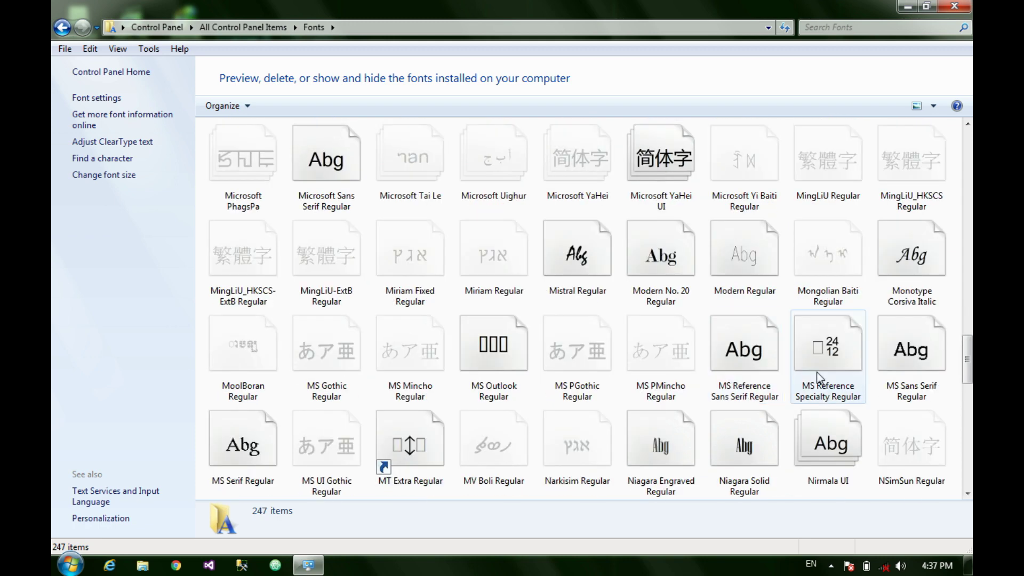
pyautogui.scroll(-7, 800, 375)
pyautogui.scroll(-2, 818, 376)
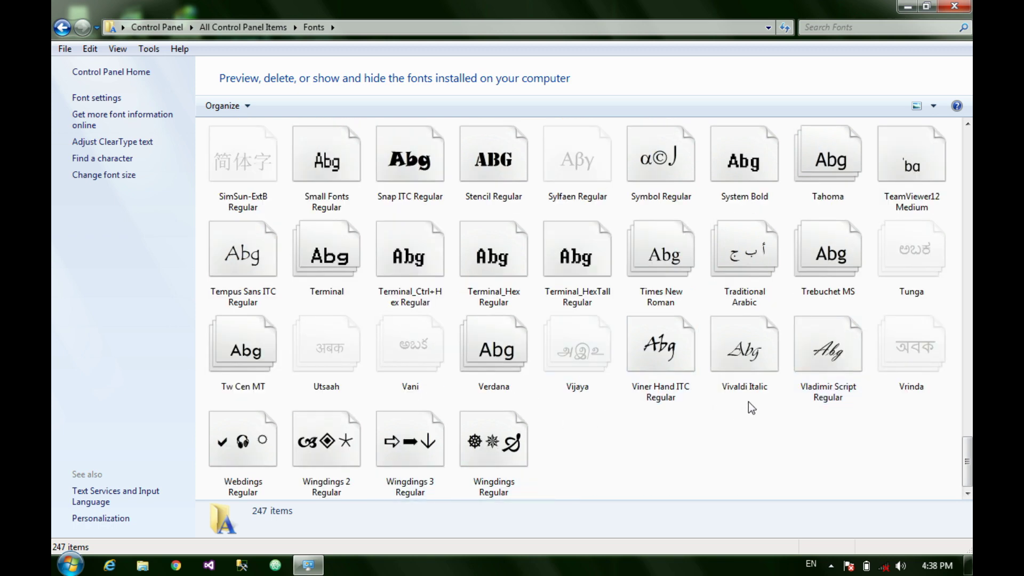
pyautogui.scroll(15, 705, 363)
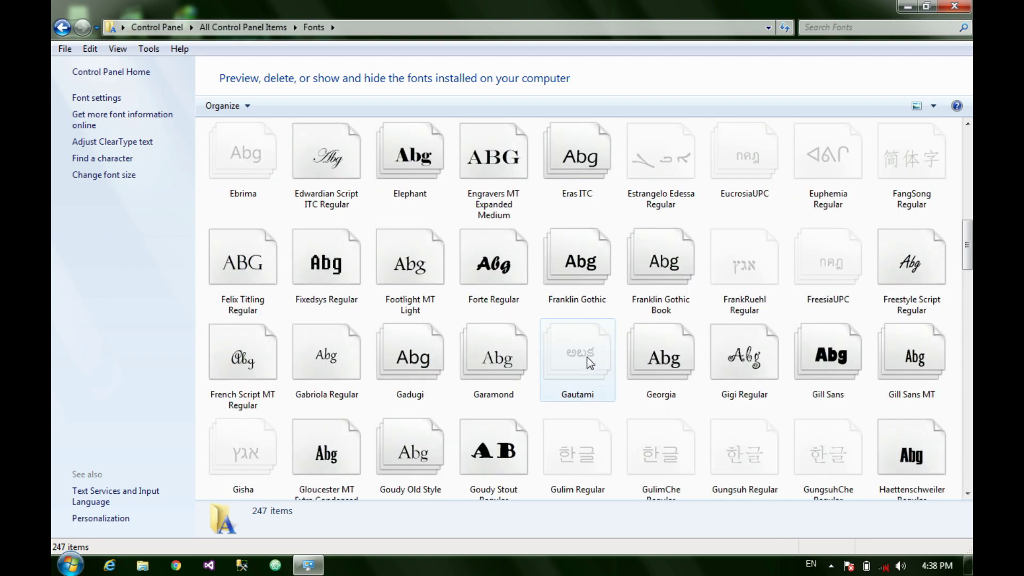
pyautogui.scroll(5, 589, 363)
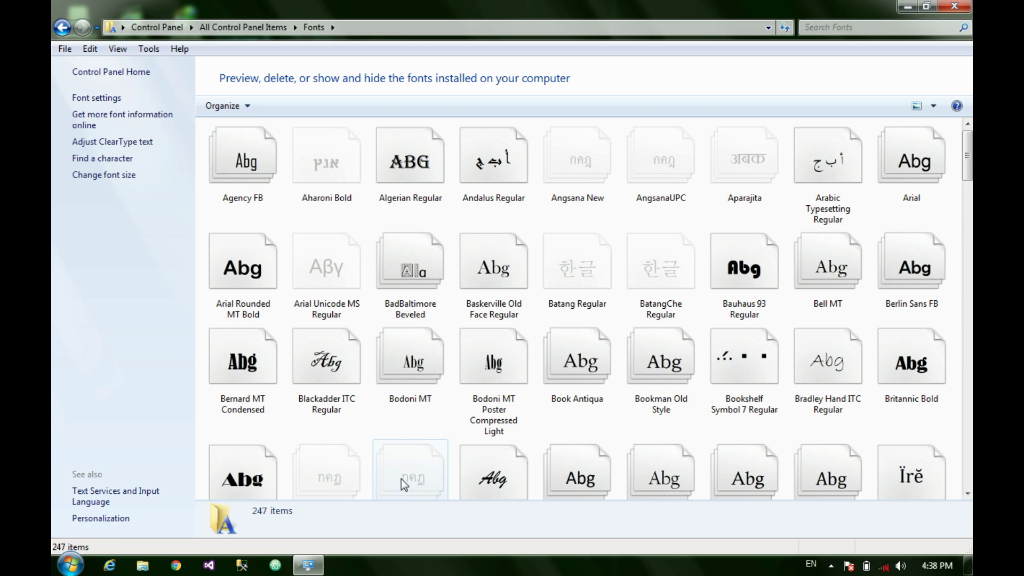
# Step: Launch Word by running the command "winword" and bring its window to the front
pyautogui.press('super+e')
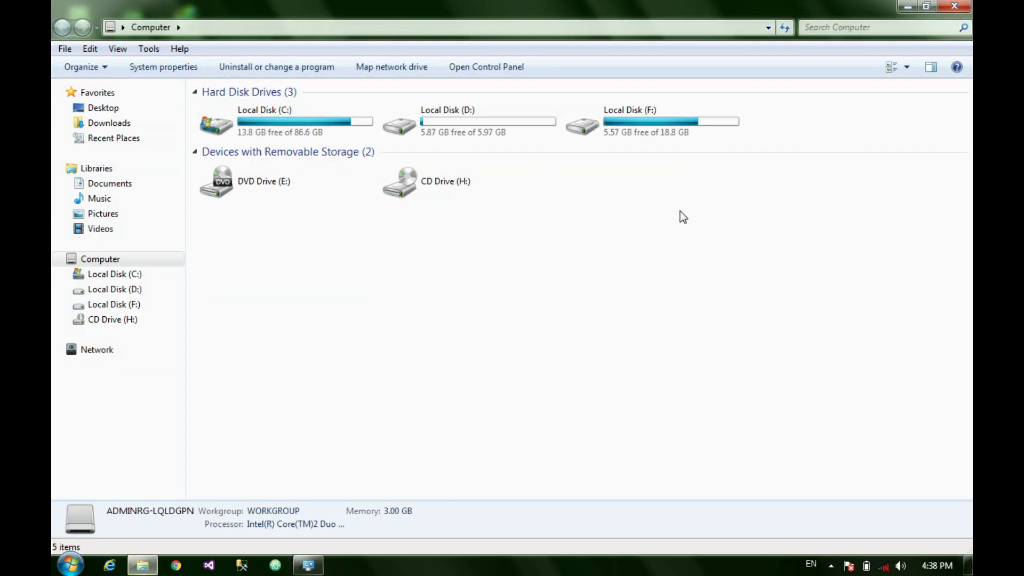
pyautogui.hotkey('alt', 'F4')
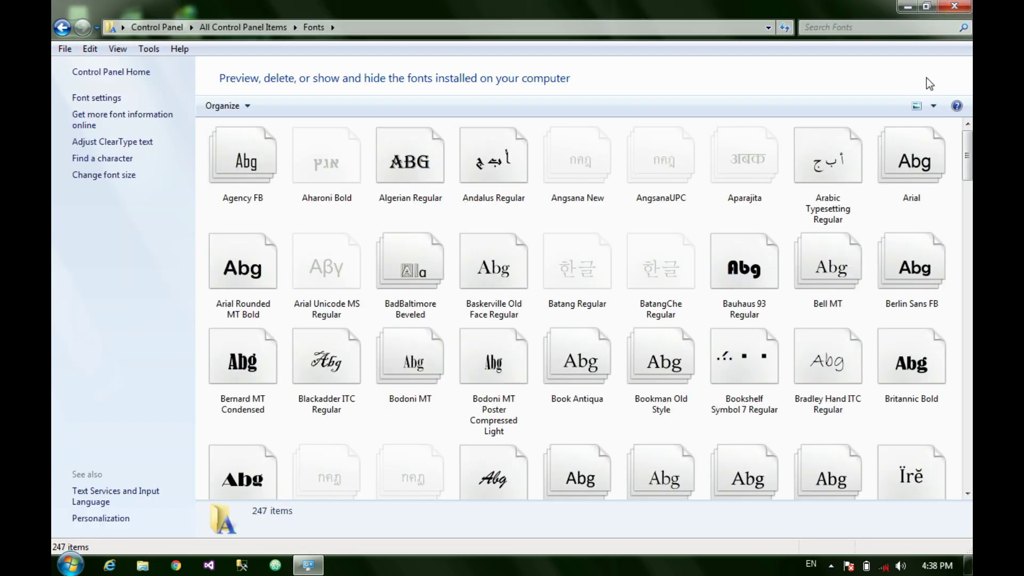
pyautogui.press('super+r')
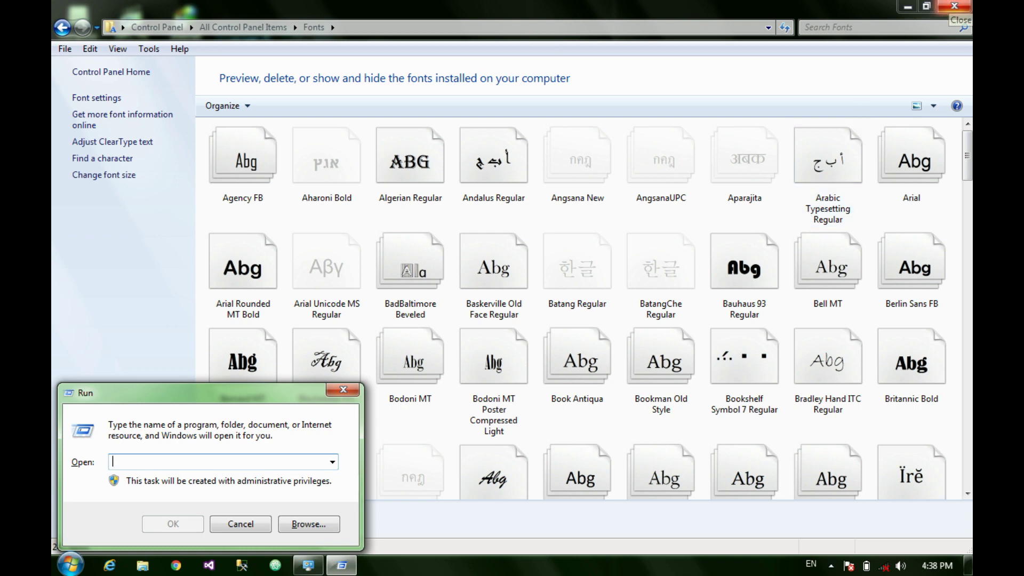
pyautogui.write('winword')
pyautogui.press('Return')
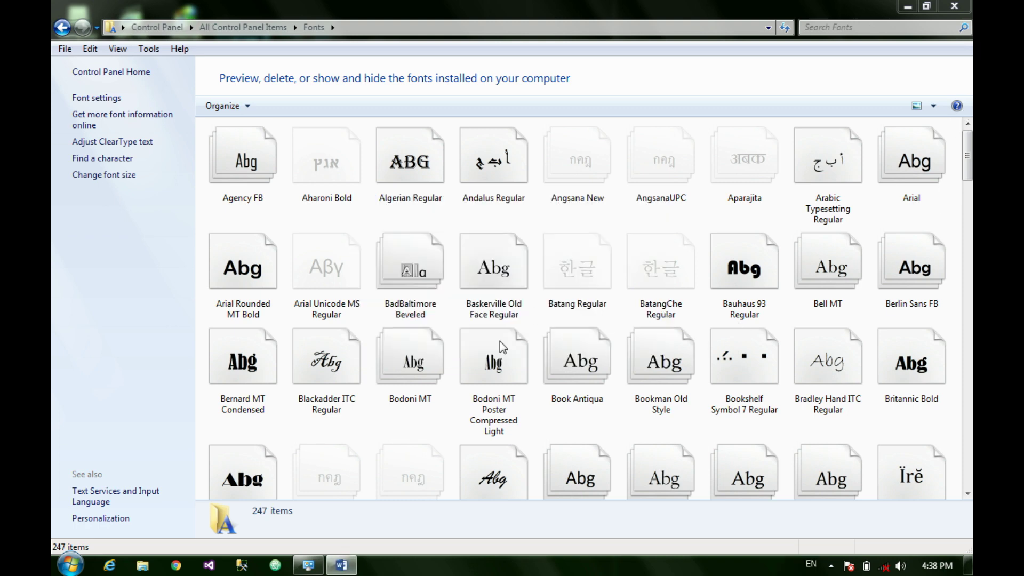
pyautogui.click(341, 565)
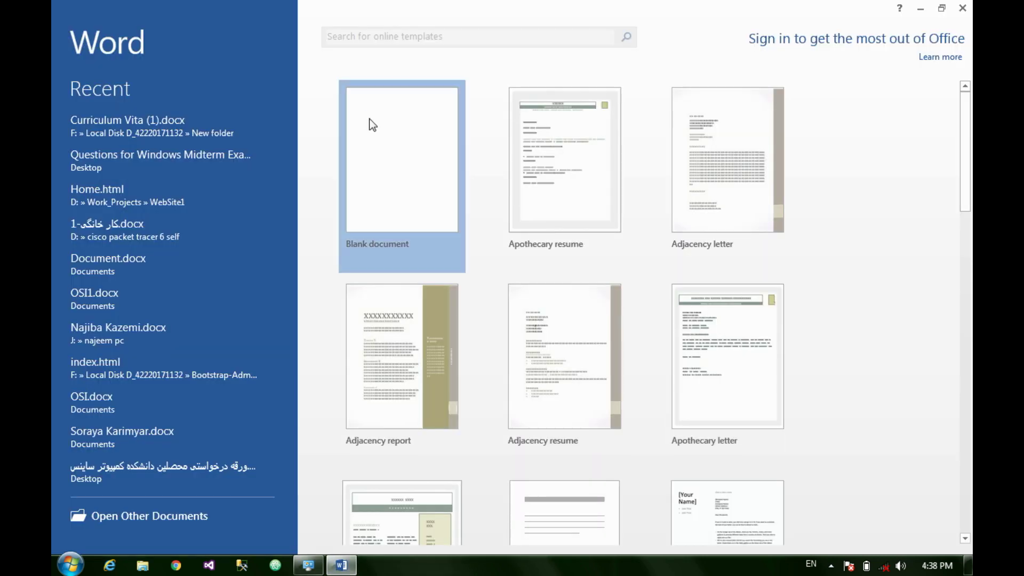
# Step: Create a blank document and fill it with sample text generated by =rand()
pyautogui.click(372, 125)
pyautogui.write('=rand()')
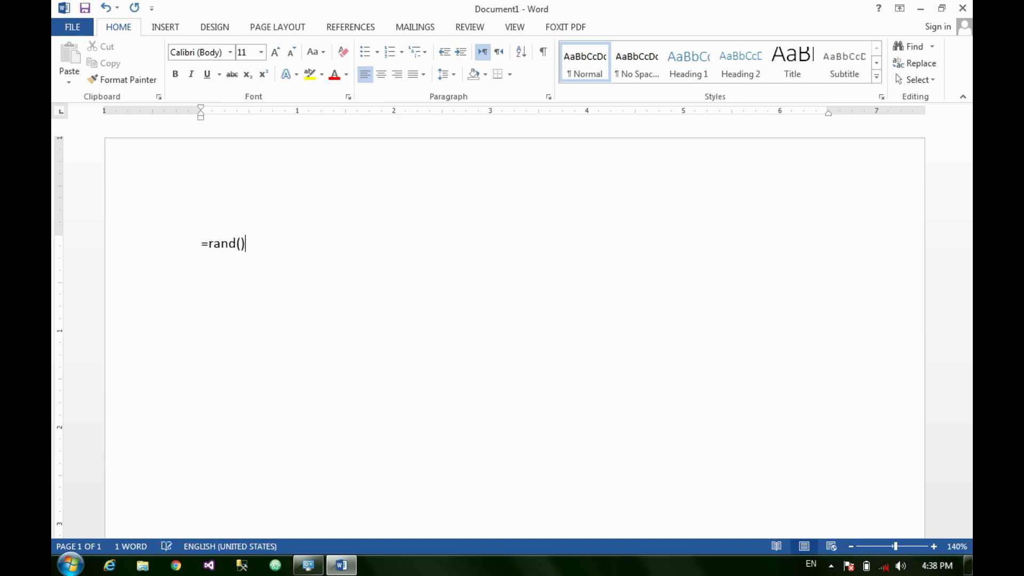
pyautogui.press('Return')
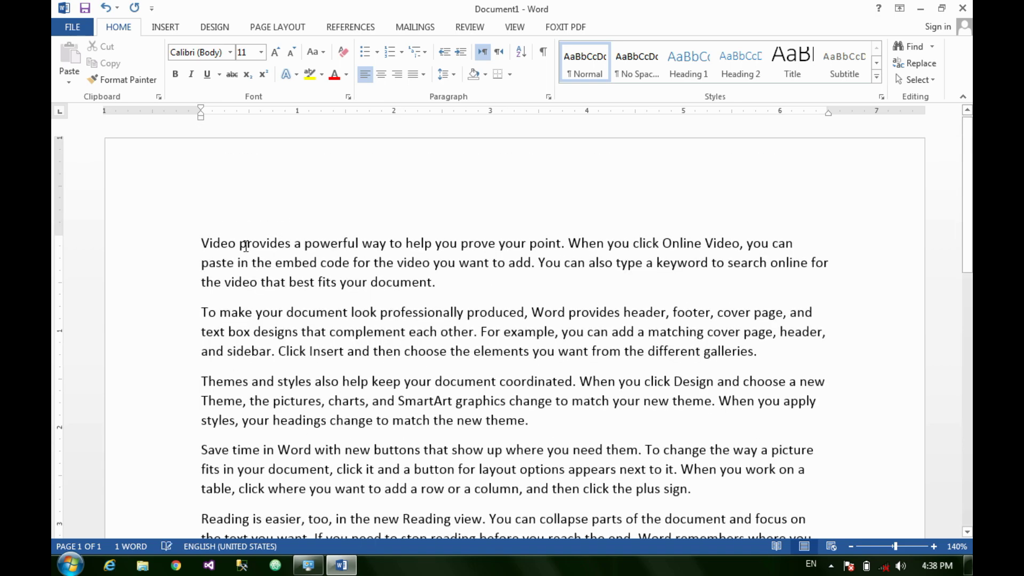
# Step: Set the font of the first word, "Video", to "Book shelf" and accept the unavailable font name
pyautogui.moveTo(214, 242)
pyautogui.mouseDown()
pyautogui.moveTo(229, 243)
pyautogui.moveTo(201, 243)
pyautogui.mouseUp()
pyautogui.click(228, 243)
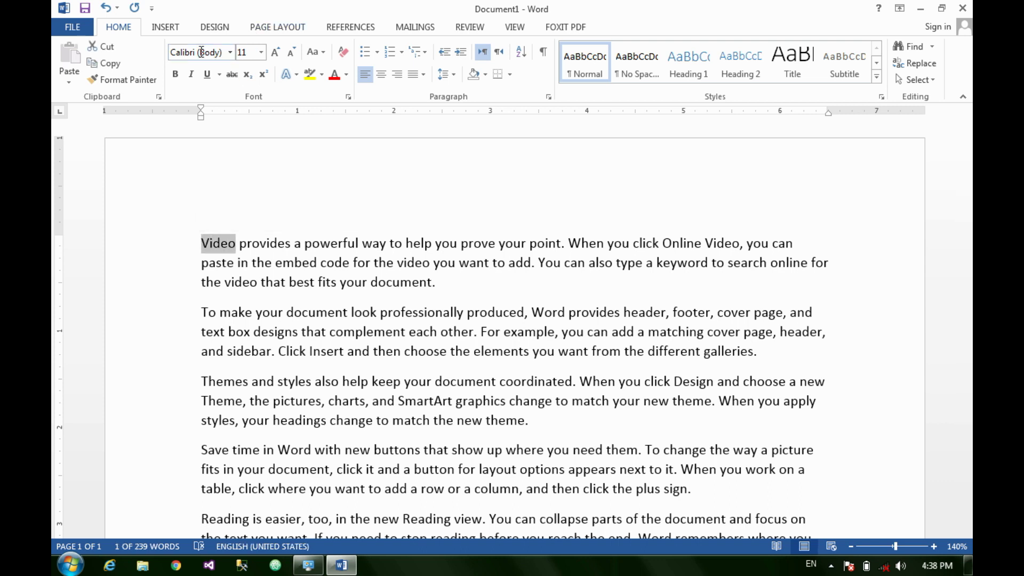
pyautogui.click(199, 52)
pyautogui.write('Book')
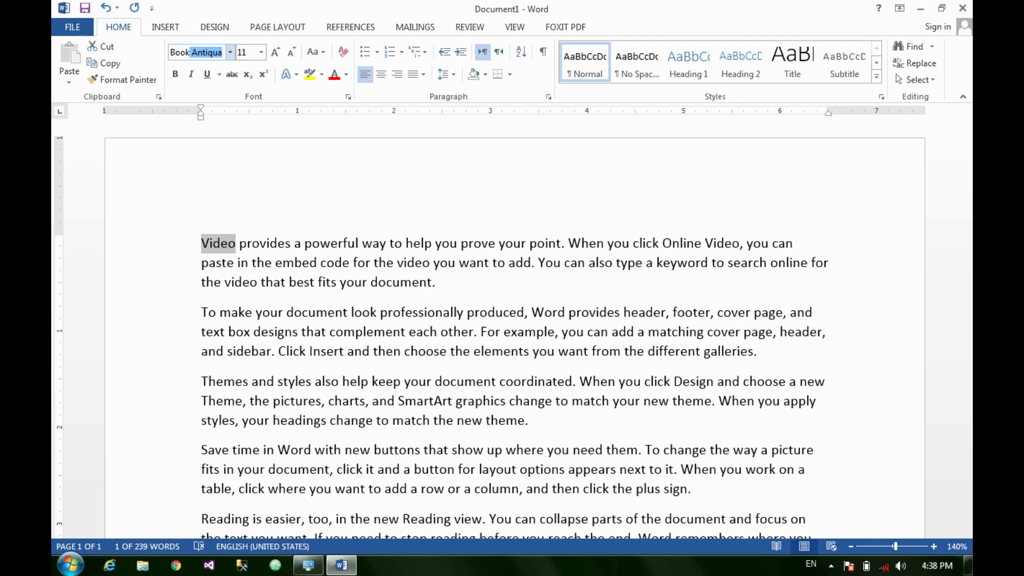
pyautogui.press('BackSpace')
pyautogui.write('shelf')
pyautogui.press('Return')
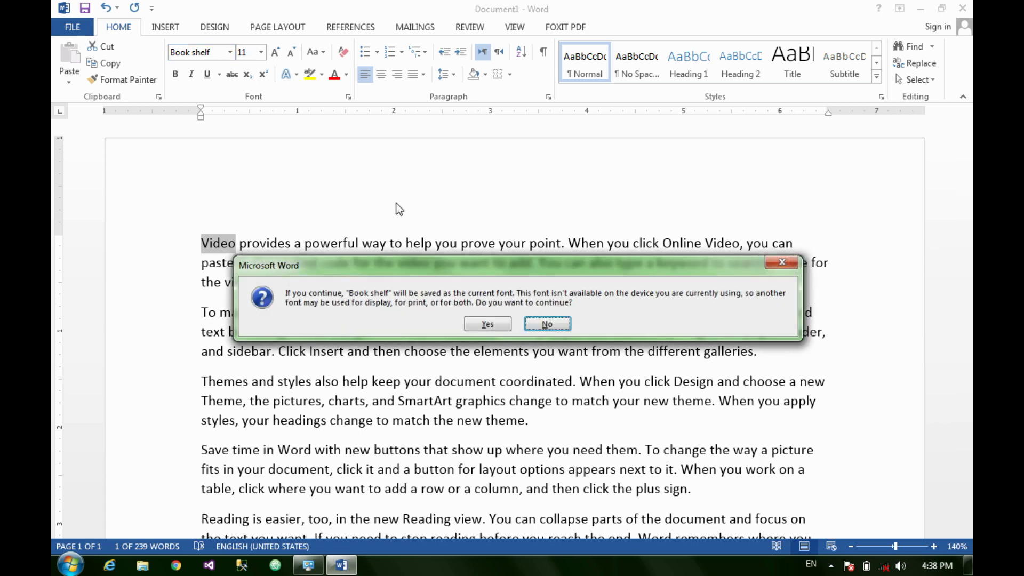
pyautogui.click(485, 322)
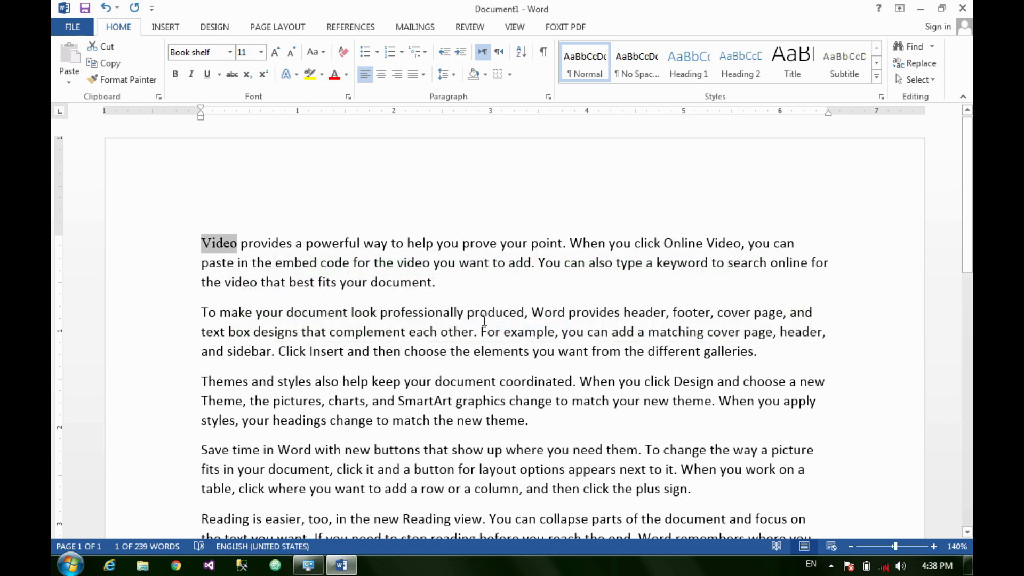
# Step: Switch to the Fonts folder, preview the Bookshelf Symbol 7 Regular font, and close the preview
pyautogui.click(230, 52)
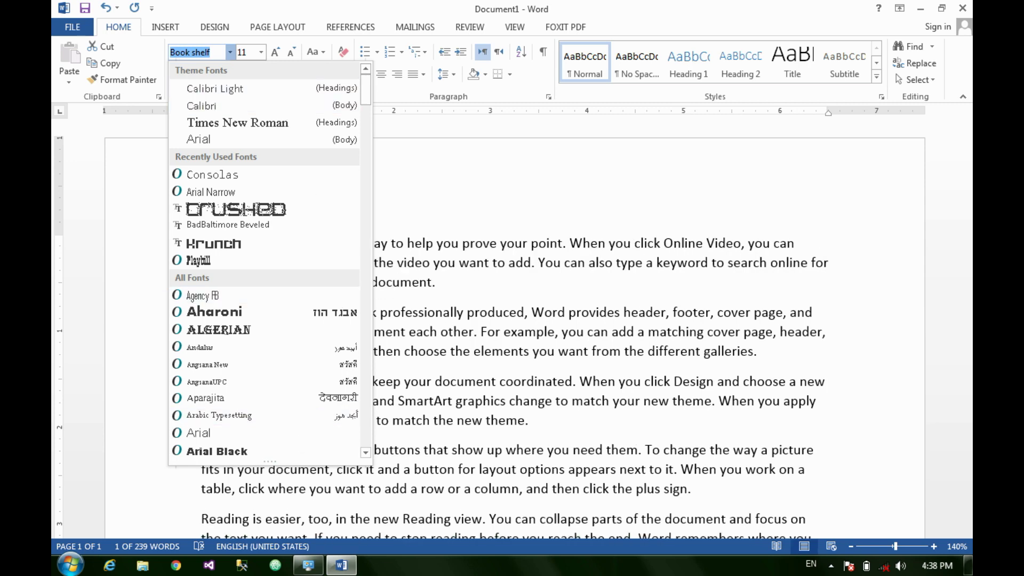
pyautogui.click(309, 564)
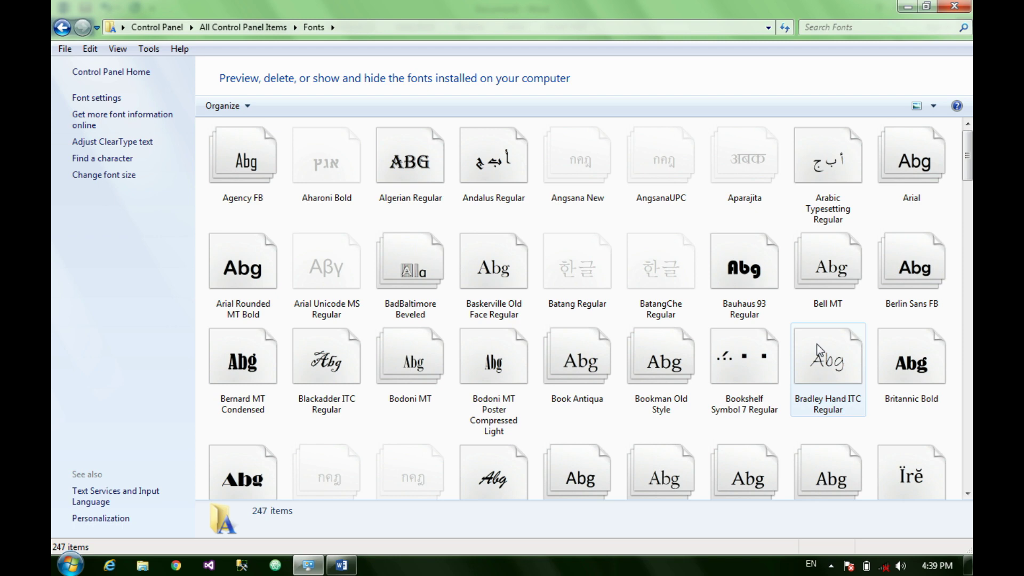
pyautogui.click(766, 373)
pyautogui.rightClick(766, 365)
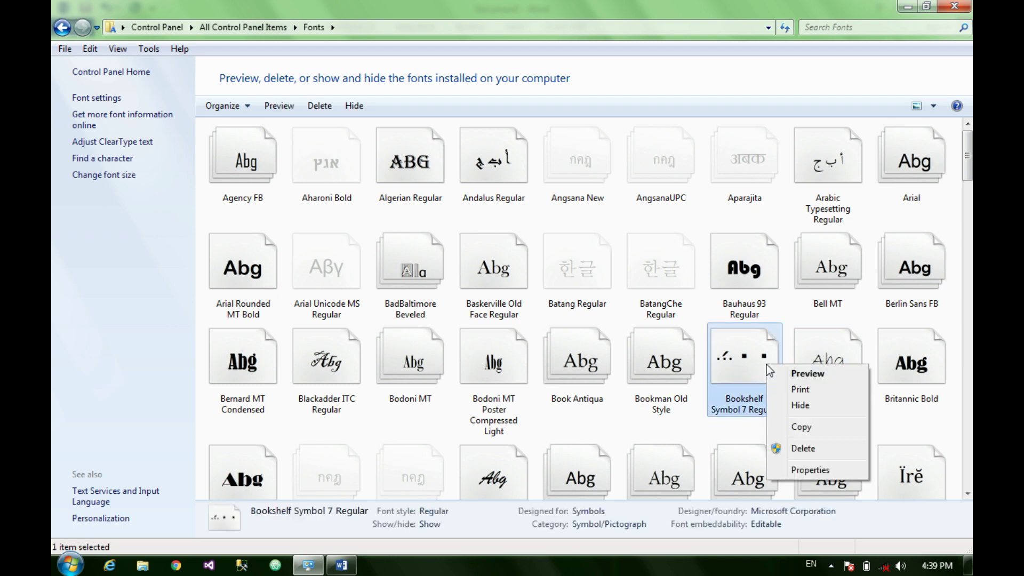
pyautogui.click(796, 379)
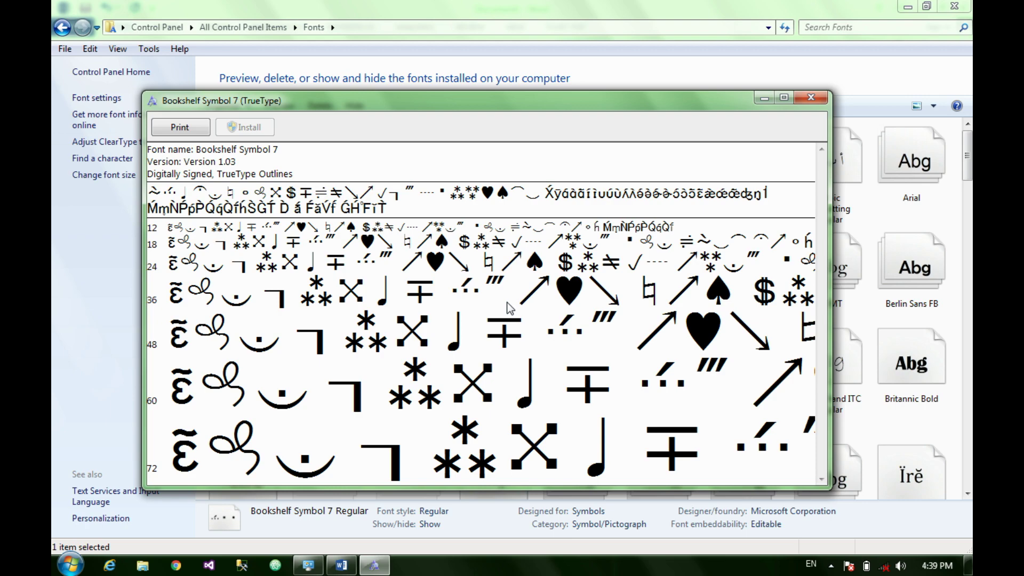
pyautogui.click(811, 97)
# Step: Switch back to the Word document and set the font of the first word, "Video", to Bookshelf Symbol 7
pyautogui.click(341, 565)
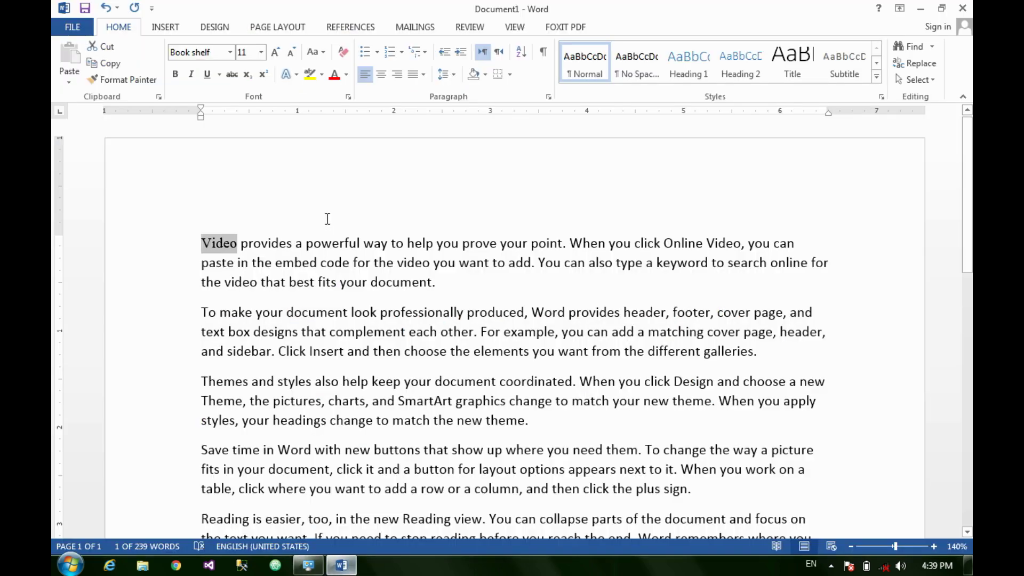
pyautogui.click(195, 52)
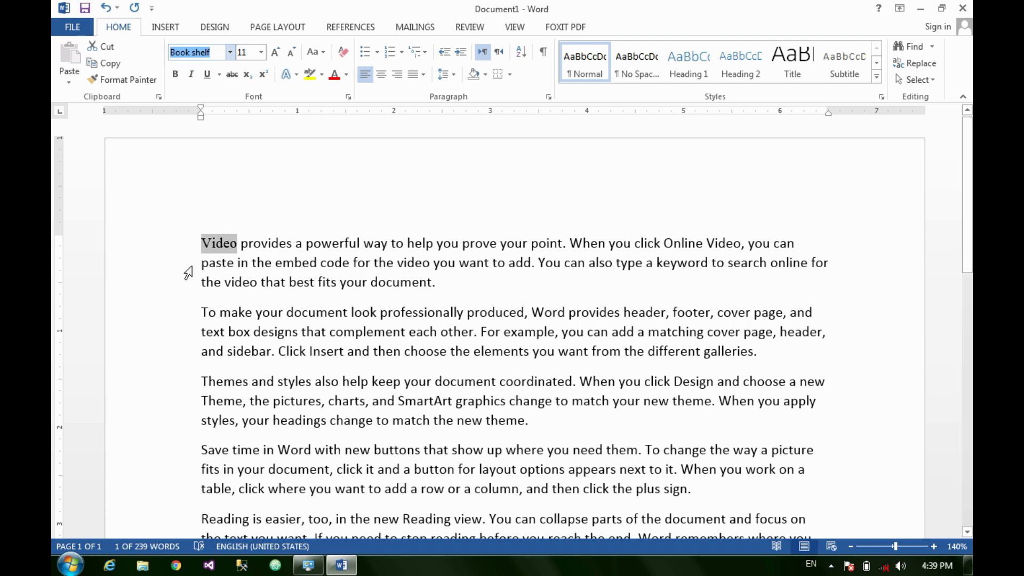
pyautogui.write('Books')
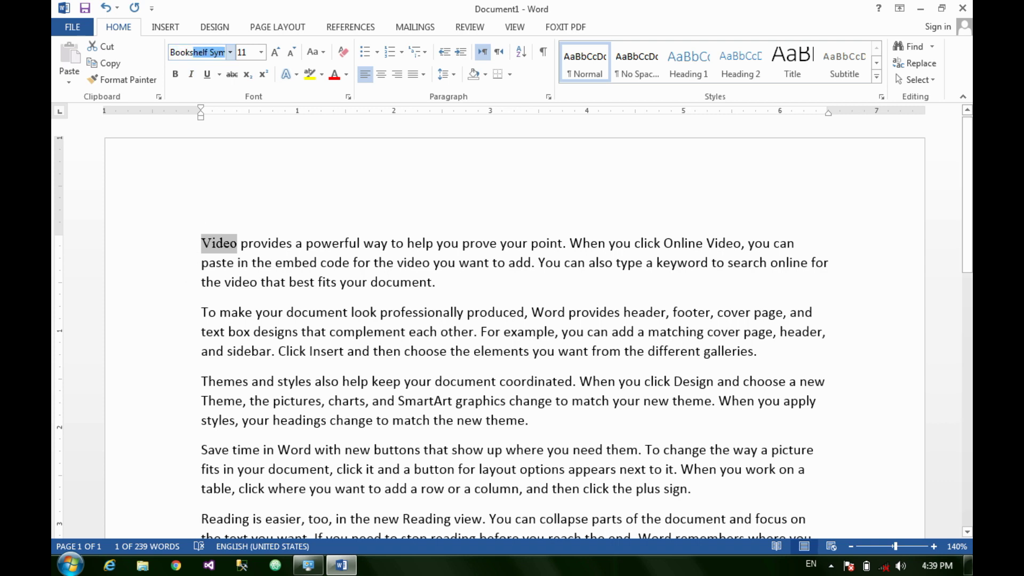
pyautogui.press('Return')
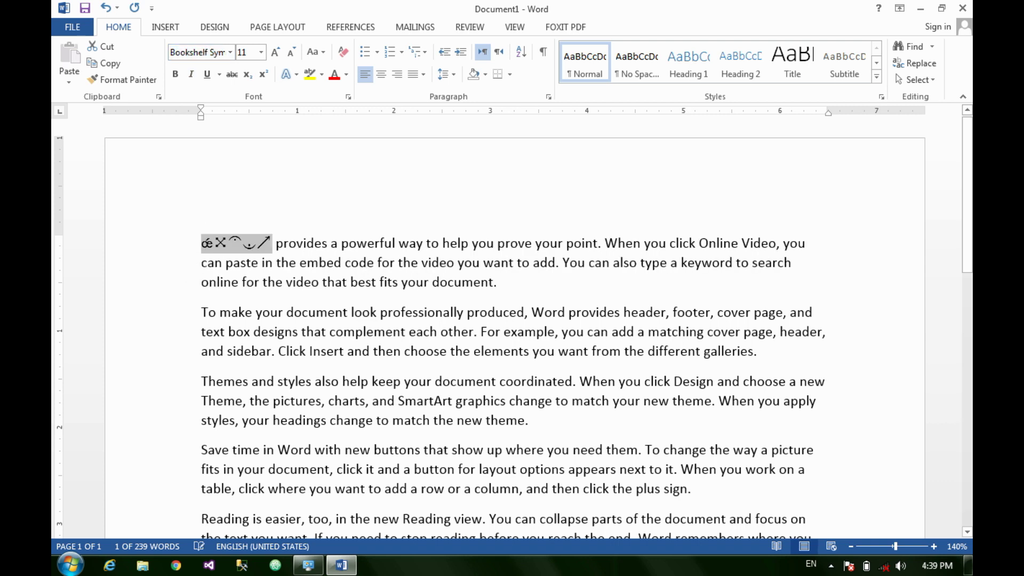
# Step: Apply the Bookshelf Symbol 7 font to the first two paragraphs and the first line of the third
pyautogui.click(292, 274)
pyautogui.moveTo(167, 235); pyautogui.dragTo(208, 369)
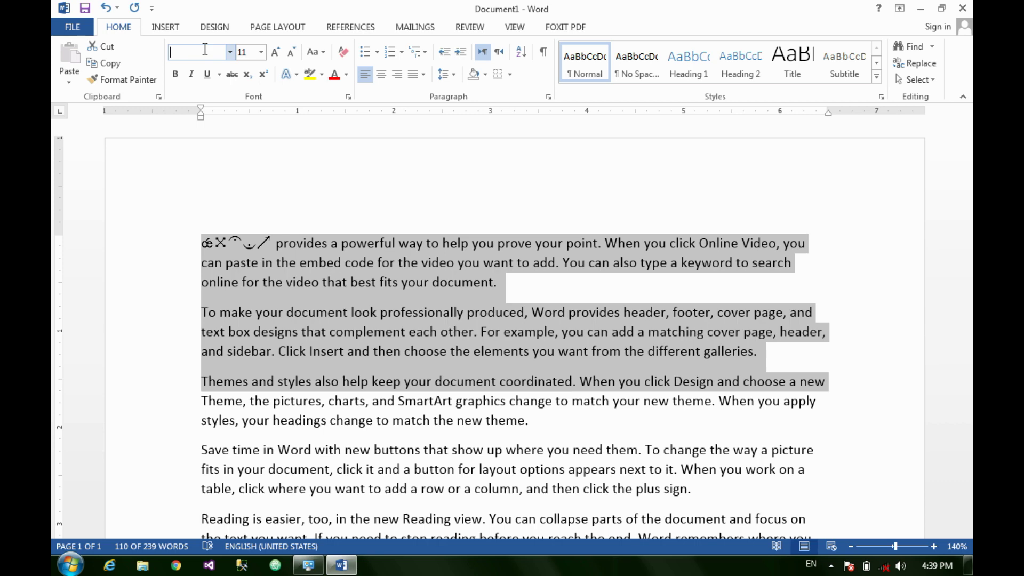
pyautogui.write('Book')
pyautogui.press('Return')
pyautogui.click(473, 257)
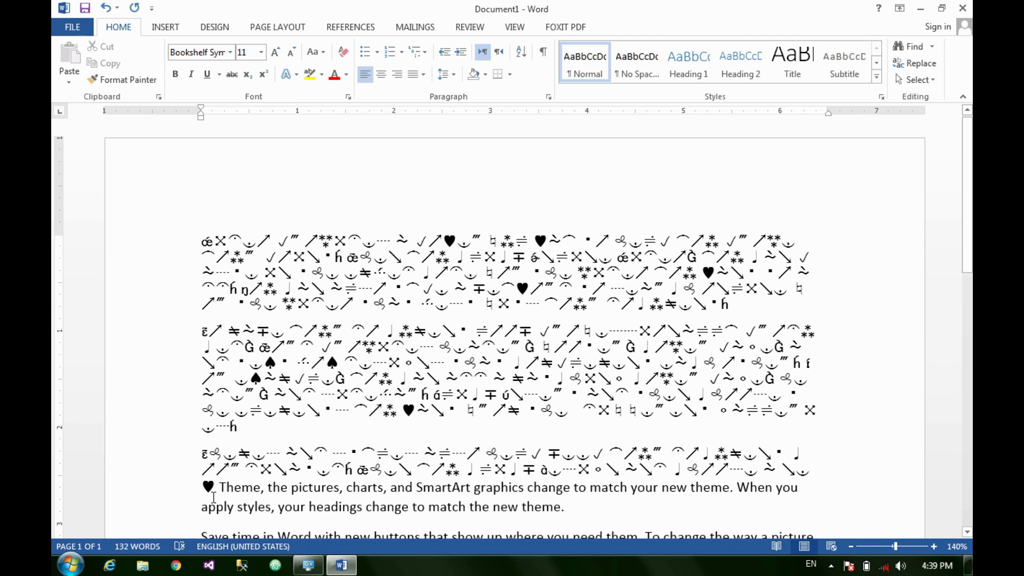
# Step: Select all the text shown in symbols, from the document's start into the third paragraph, and set its font to CRUSHED
pyautogui.moveTo(224, 486); pyautogui.dragTo(159, 241)
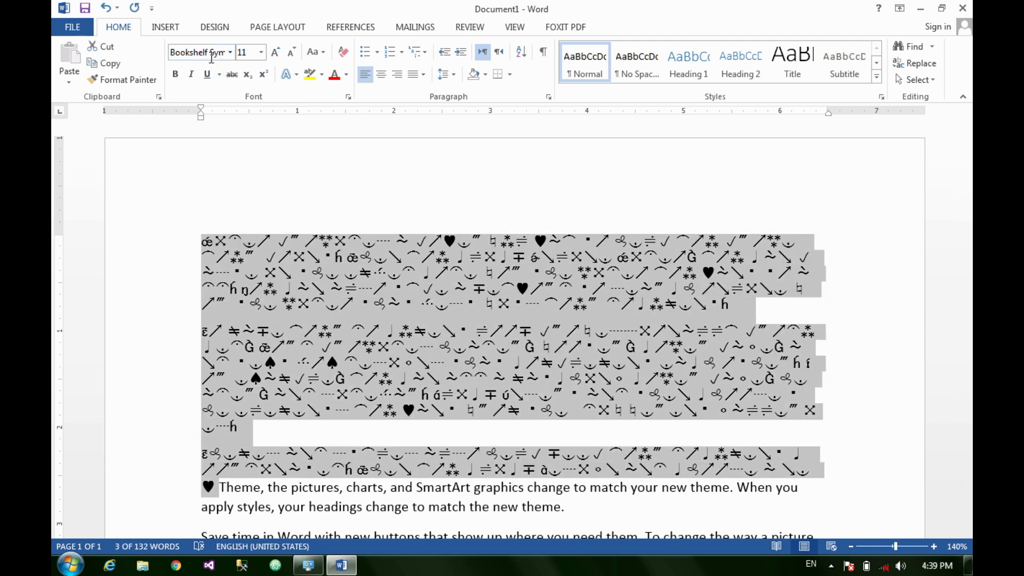
pyautogui.click(228, 54)
pyautogui.write('CRUSHED')
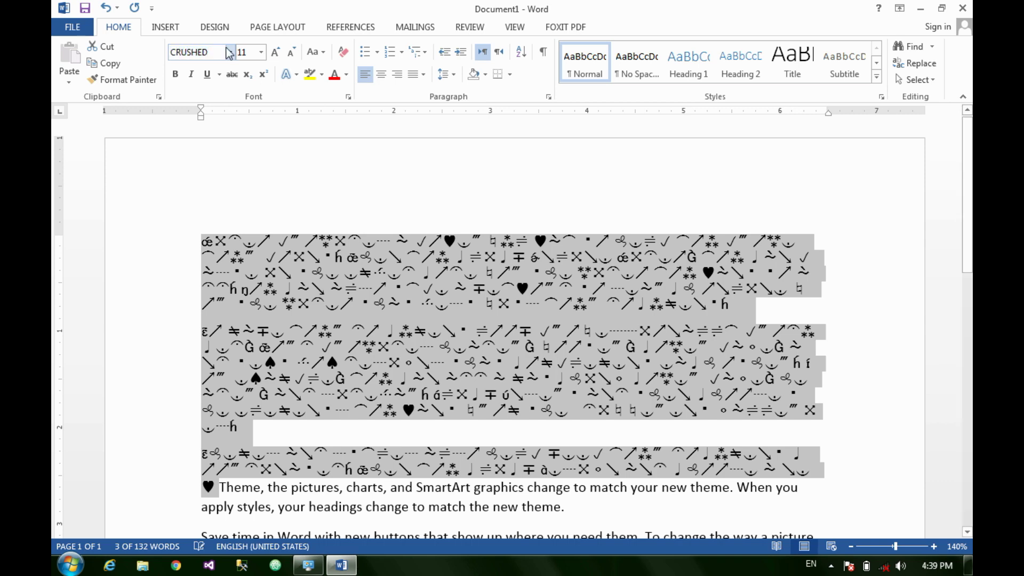
pyautogui.press('Return')
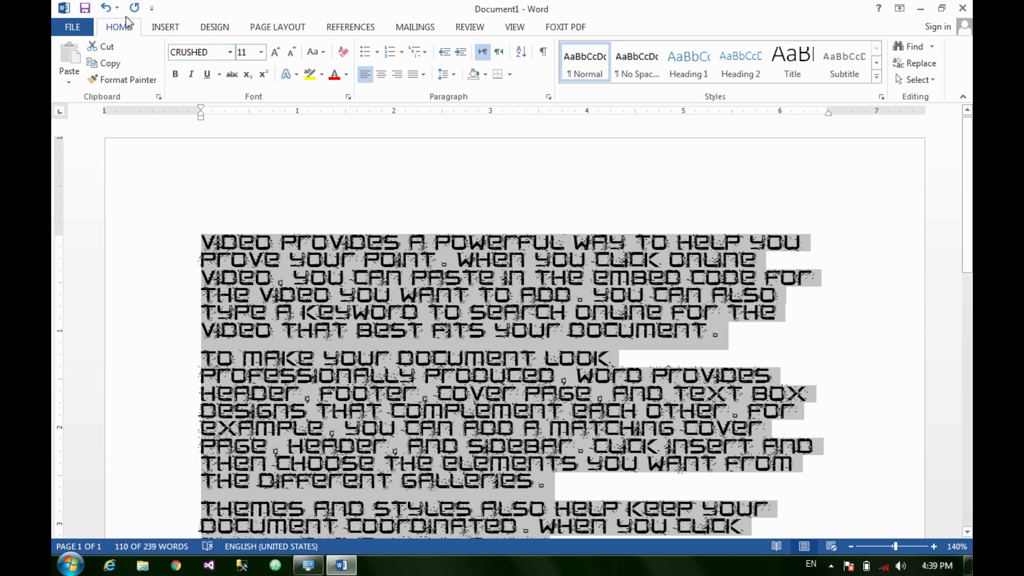
# Step: Set the selected text's font to Algerian, check the Fonts folder, and return to the Word document
pyautogui.click(214, 51)
pyautogui.write('Algerian')
pyautogui.press('Return')
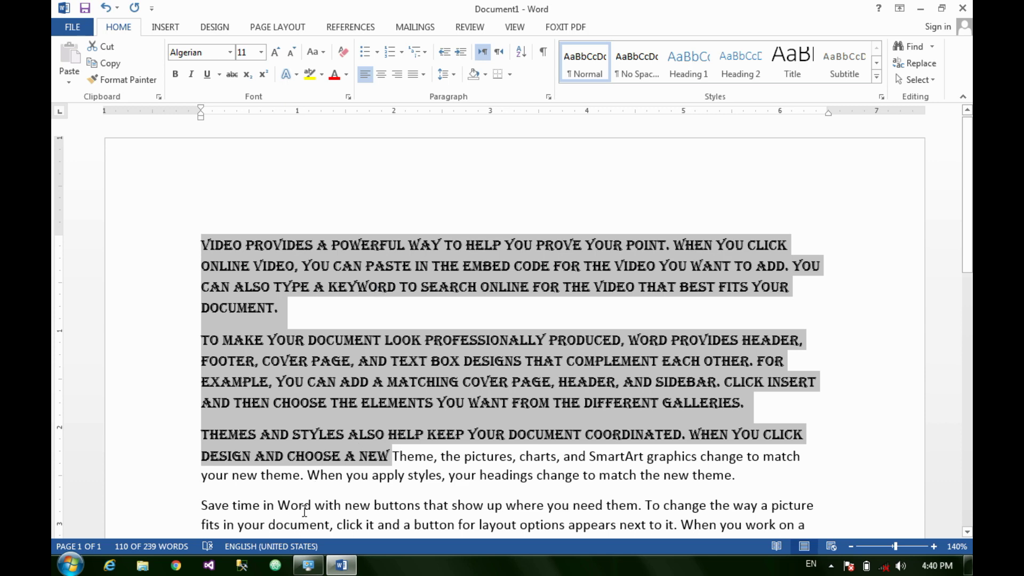
pyautogui.click(308, 564)
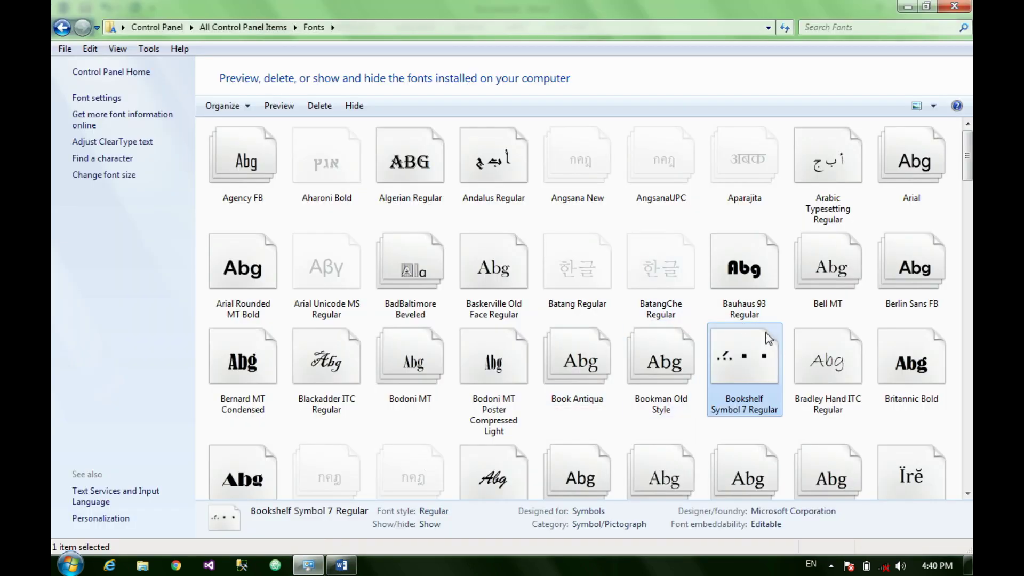
pyautogui.click(341, 565)
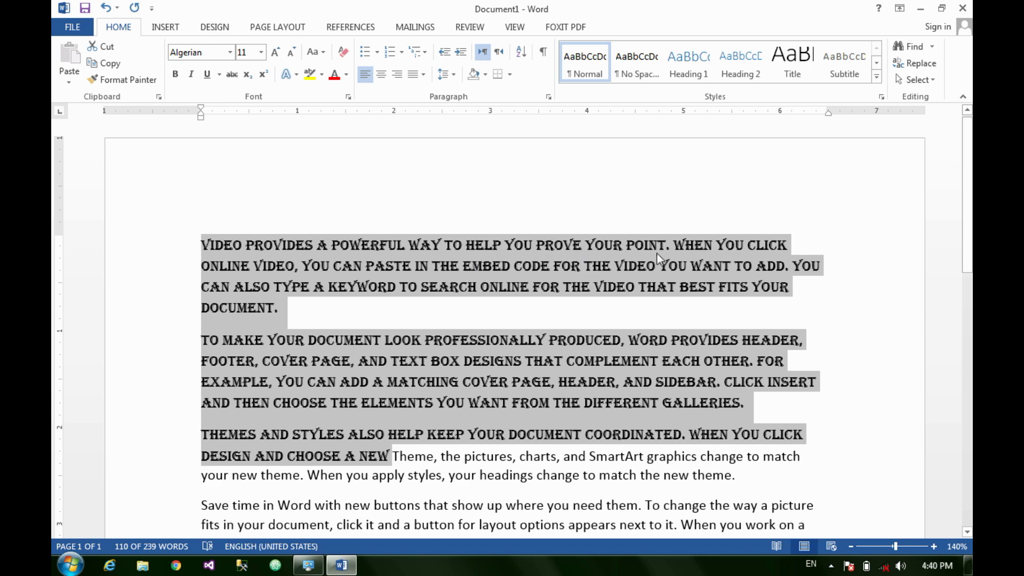
# Step: Browse the available fonts and apply Playbill to the selected text
pyautogui.click(230, 52)
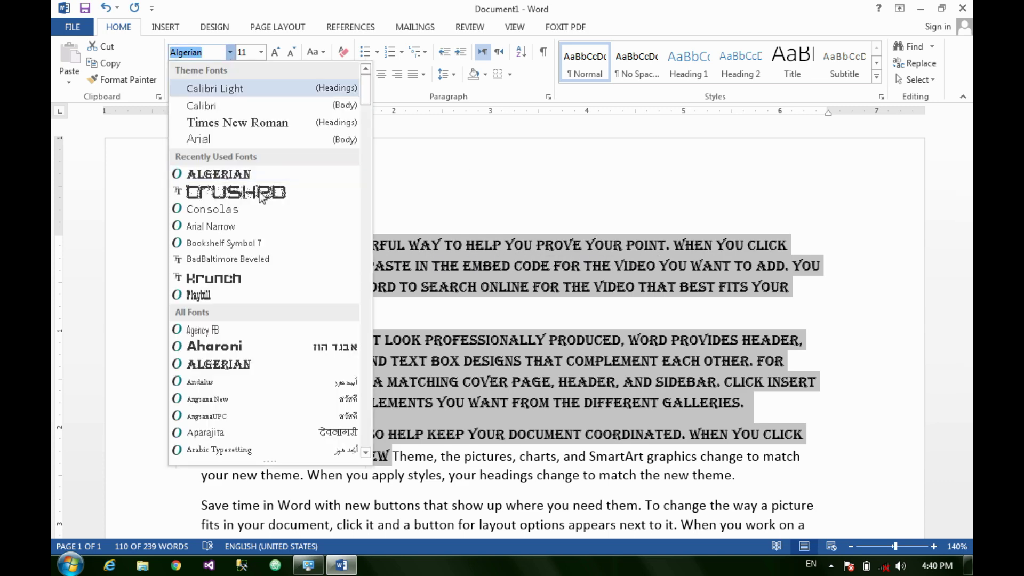
pyautogui.scroll(-5, 284, 300)
pyautogui.scroll(5, 283, 294)
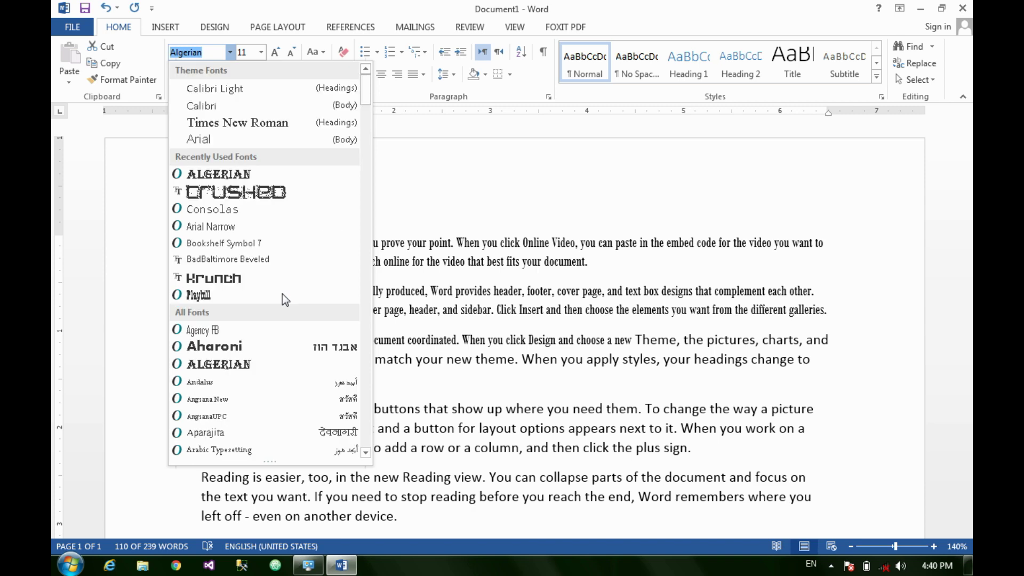
pyautogui.click(277, 295)
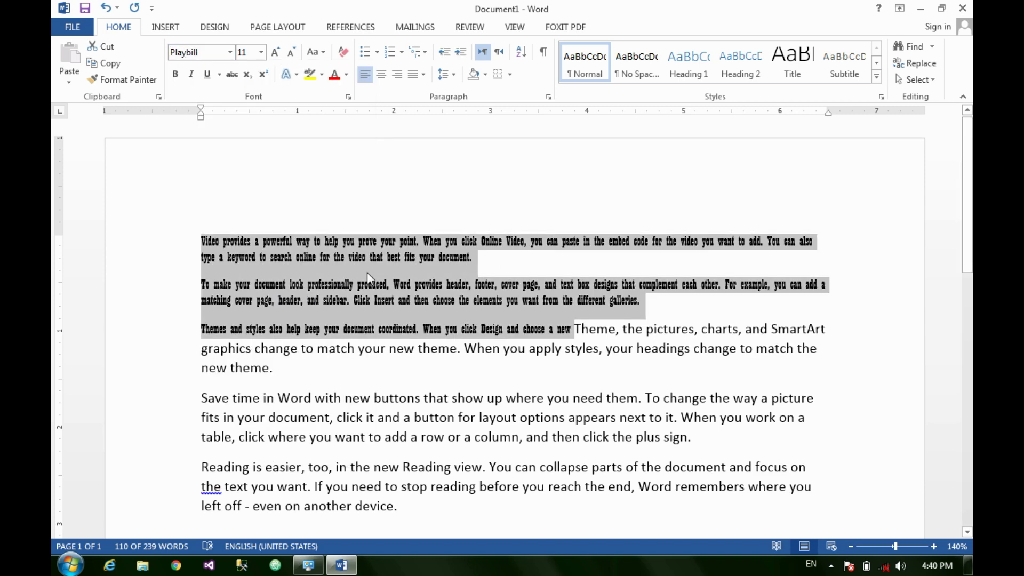
# Step: Change the selected text's font to Krunch and look through the document at 180% zoom
pyautogui.click(229, 52)
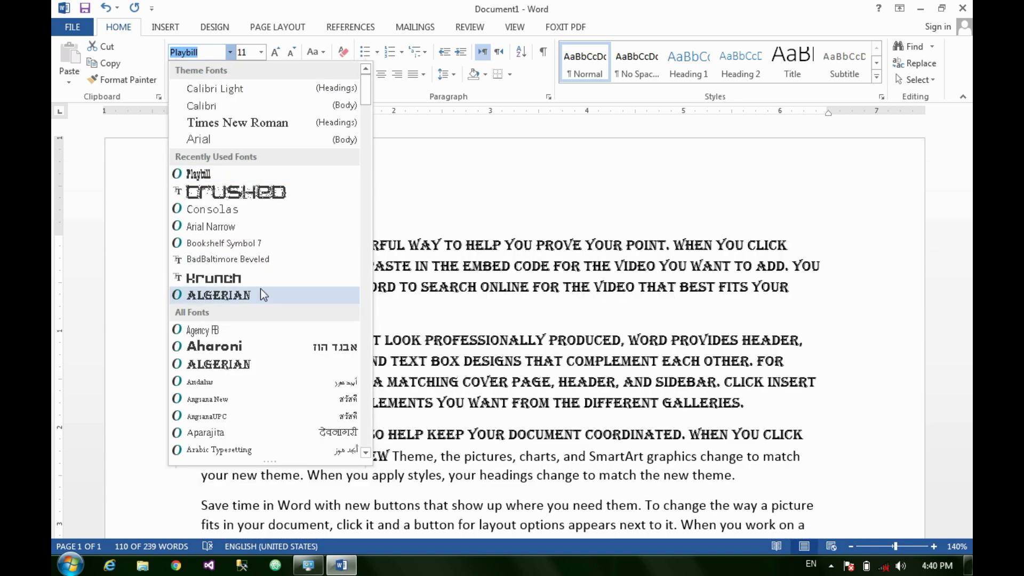
pyautogui.click(261, 285)
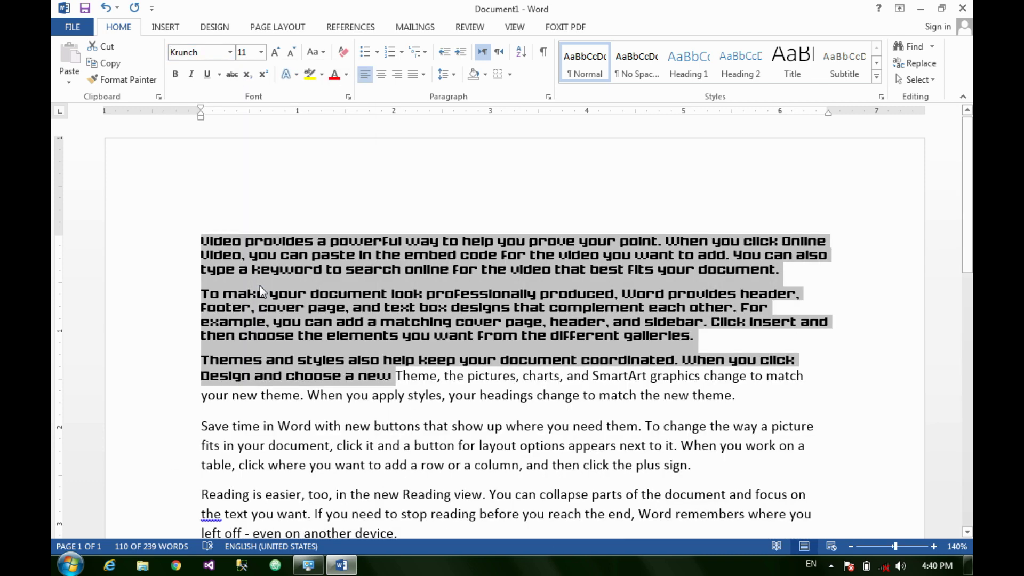
pyautogui.scroll(9, 260, 288)
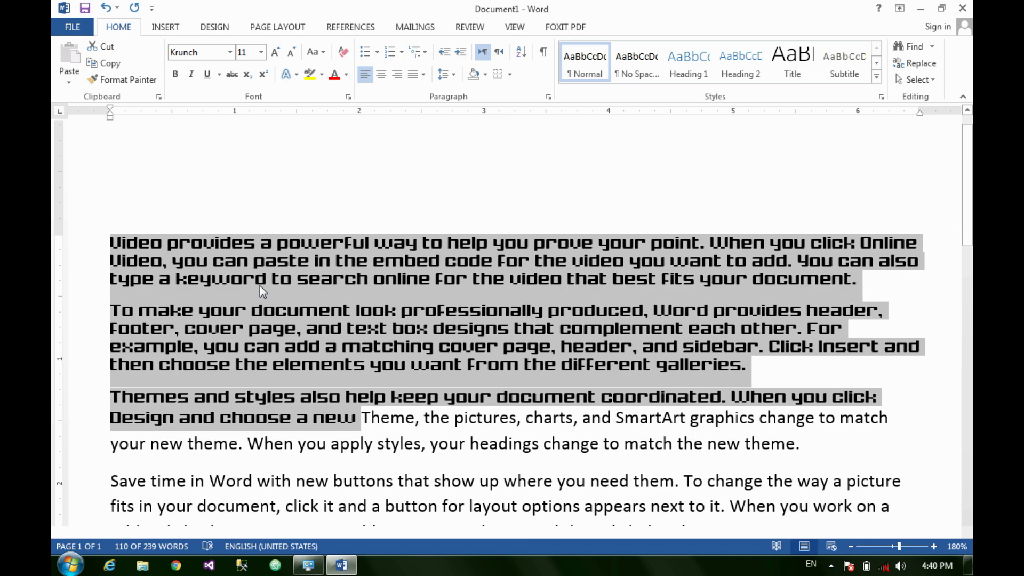
pyautogui.scroll(-5, 260, 291)
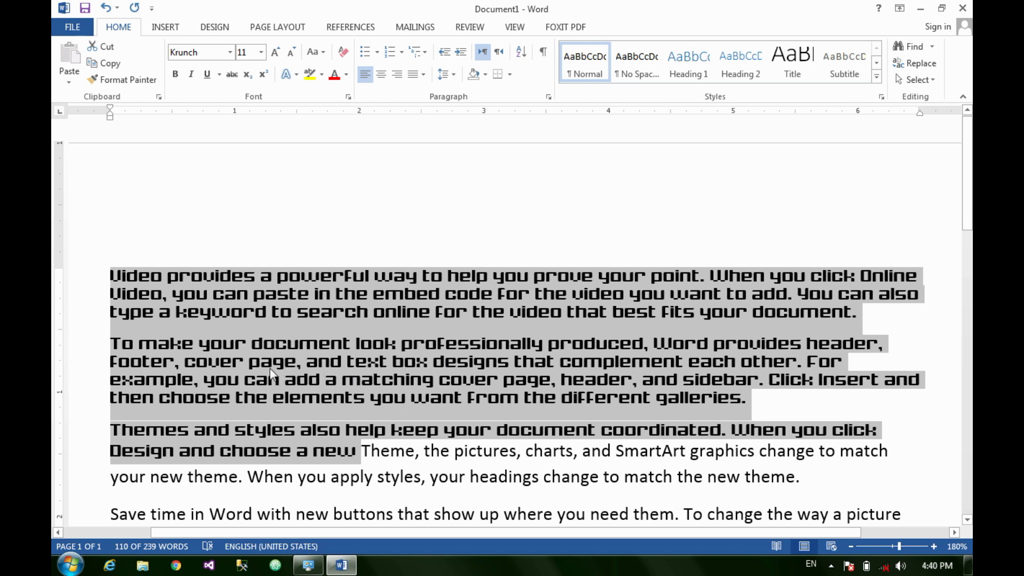
pyautogui.scroll(-3, 386, 328)
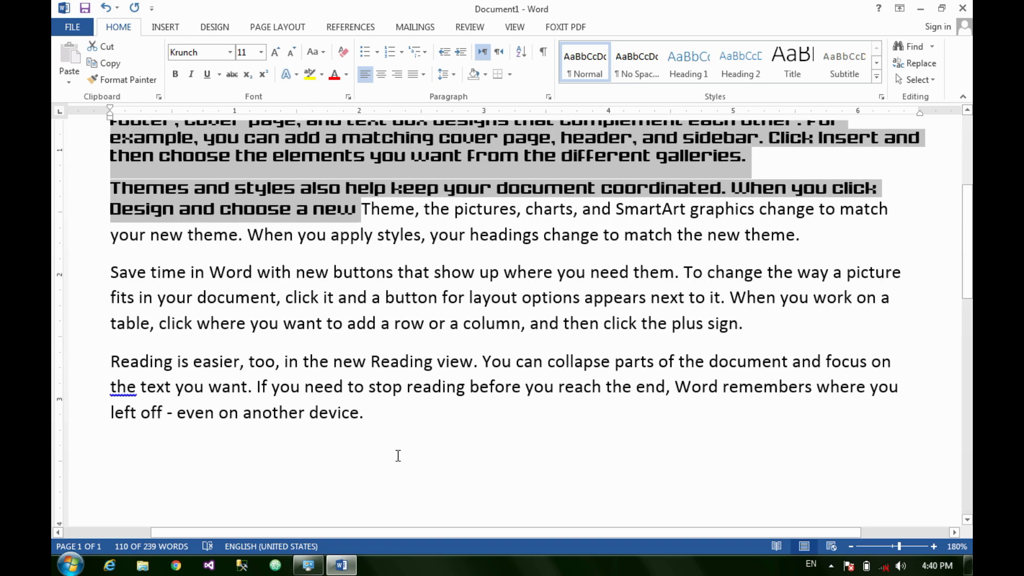
# Step: Switch to the Fonts folder and make the hidden Vijaya and Sylfaen Regular fonts shown
pyautogui.click(308, 565)
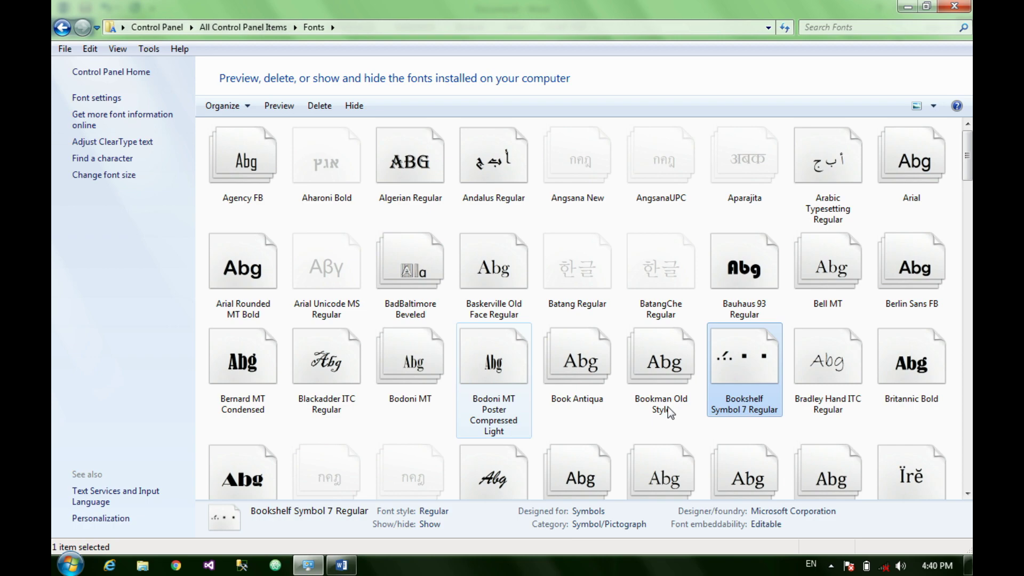
pyautogui.scroll(-20, 629, 351)
pyautogui.click(587, 346)
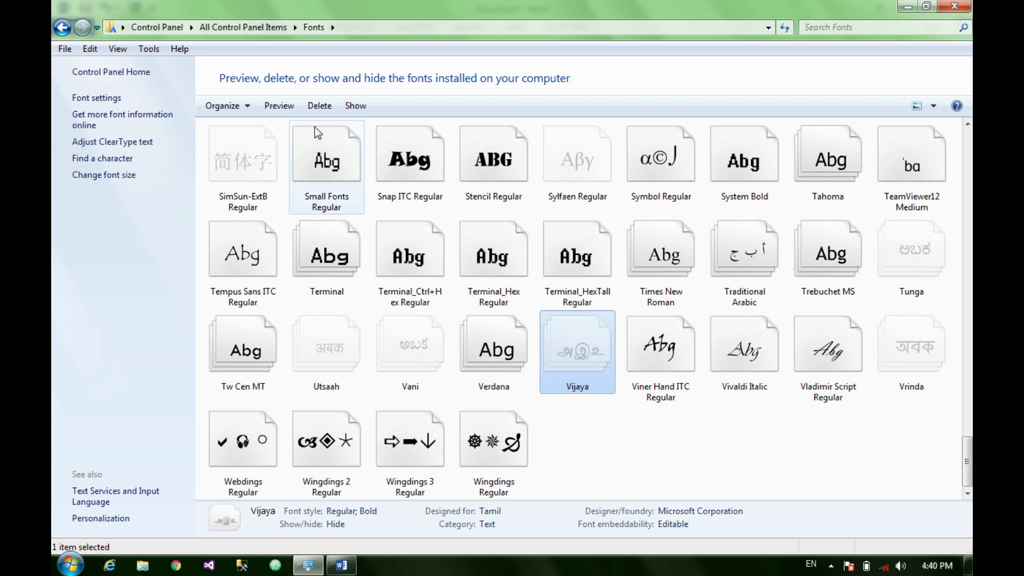
pyautogui.click(352, 114)
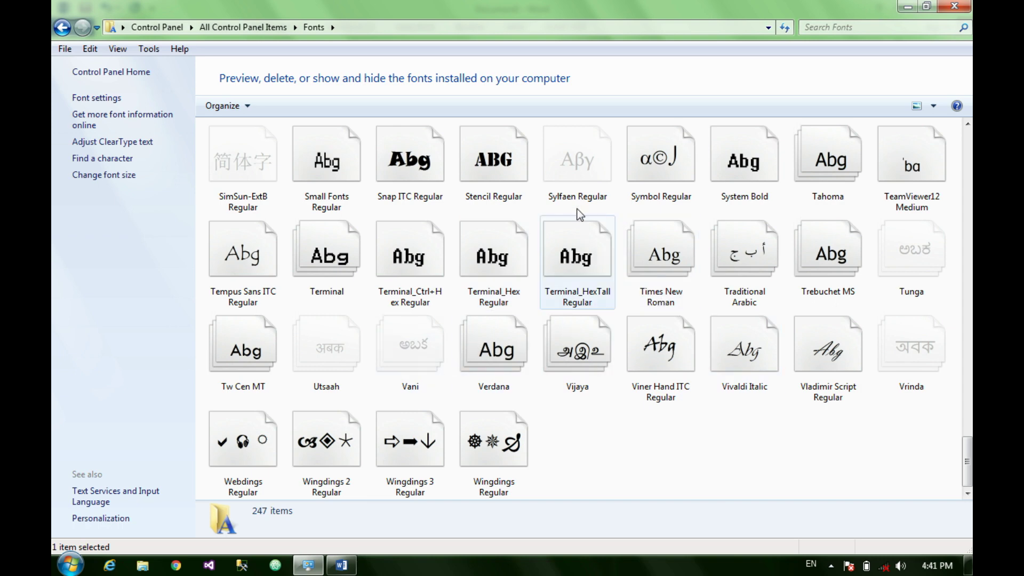
pyautogui.click(597, 163)
pyautogui.click(343, 105)
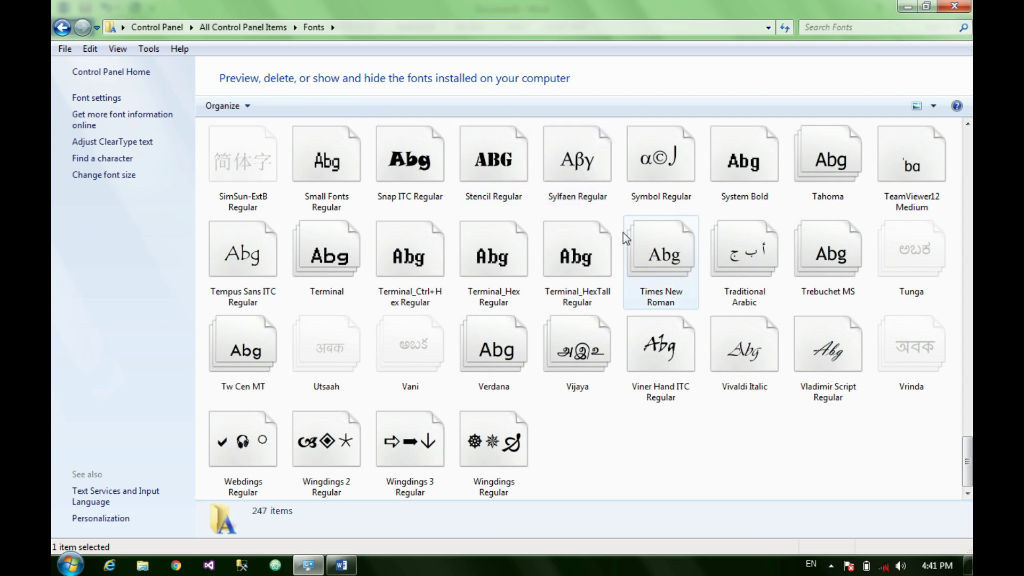
# Step: Return to the Word document and set the selected text's font to Sylfaen
pyautogui.click(341, 564)
pyautogui.click(196, 52)
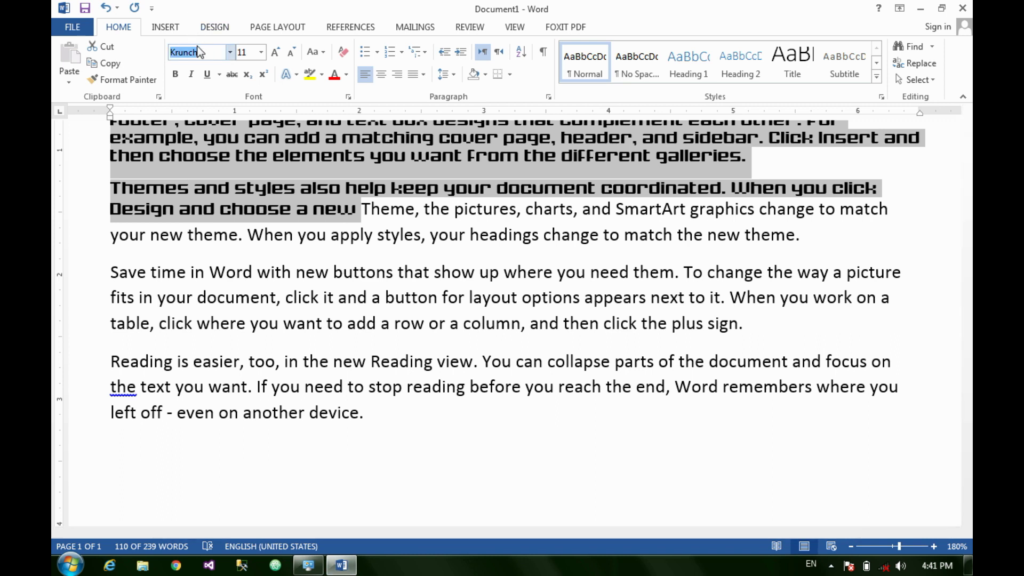
pyautogui.write('Sy')
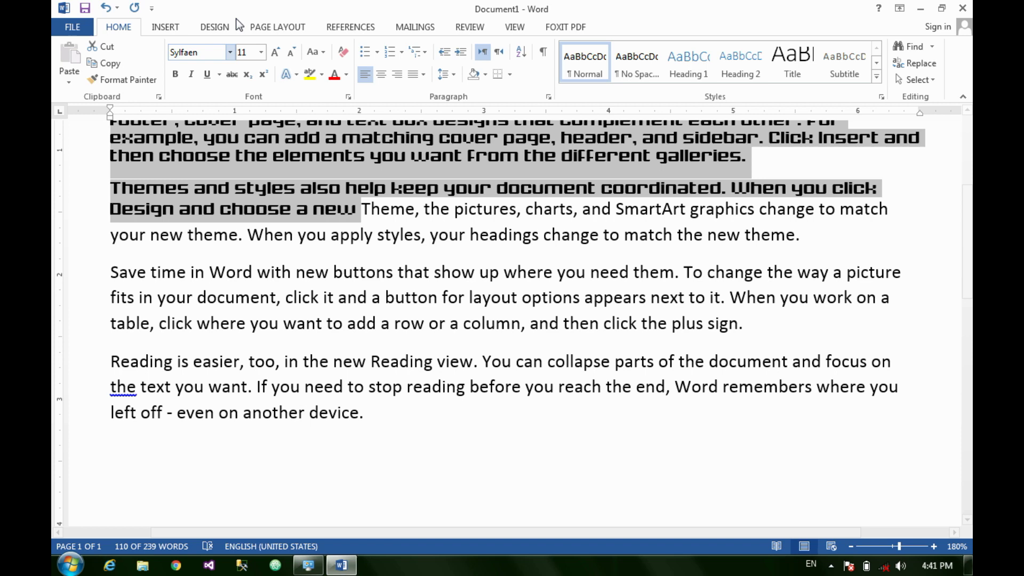
pyautogui.write('lf')
pyautogui.press('Return')
pyautogui.scroll(3, 331, 254)
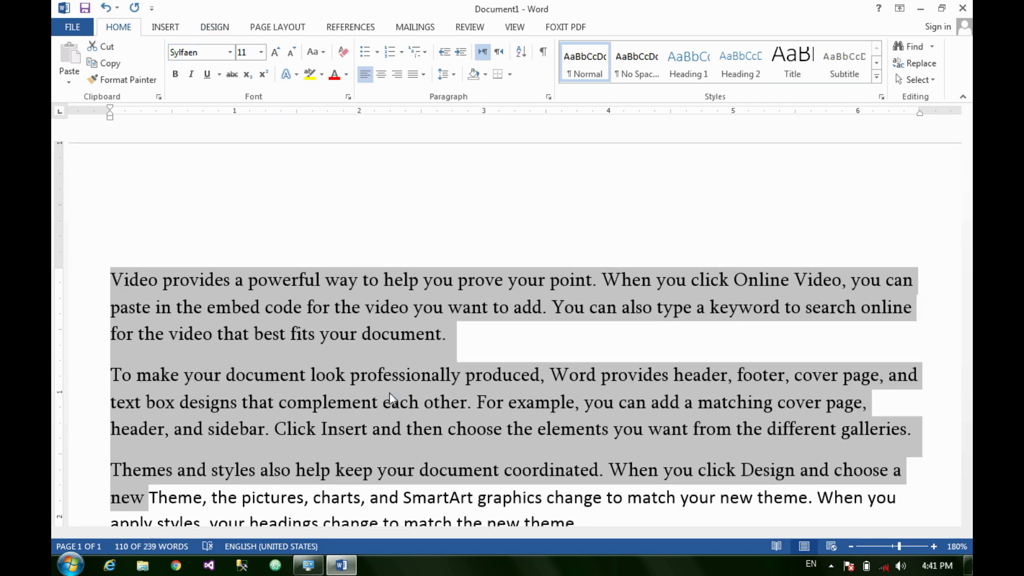
# Step: Check the Fonts folder again, return to the Word document, and set the selected text's font to Vijaya
pyautogui.click(308, 565)
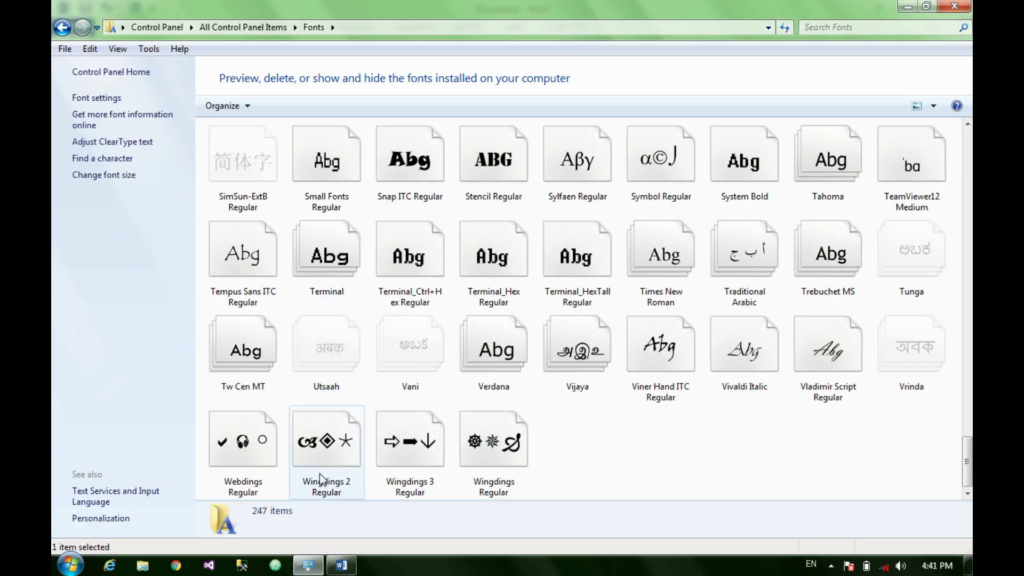
pyautogui.click(341, 565)
pyautogui.click(206, 52)
pyautogui.write('Vijaya')
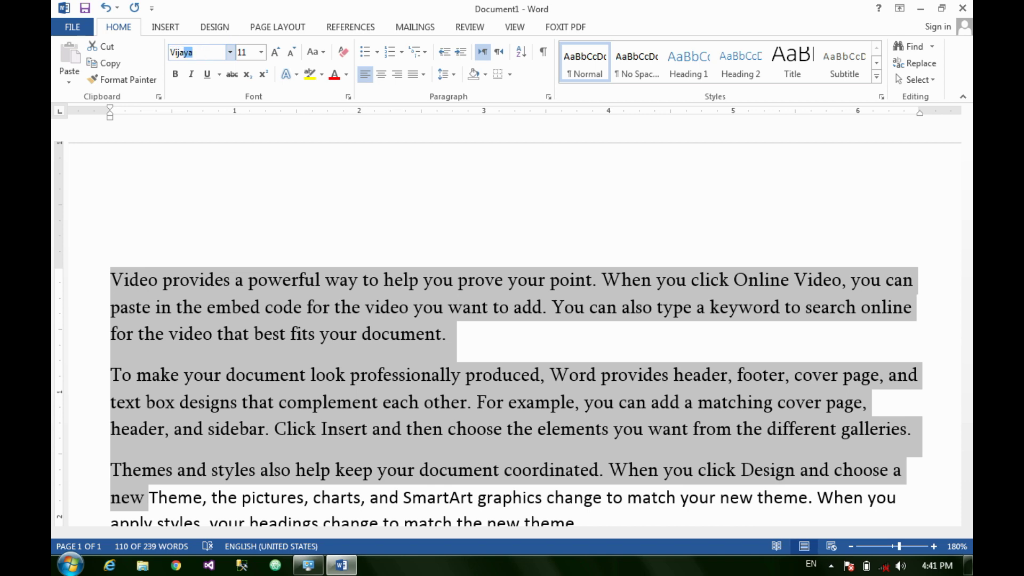
pyautogui.press('Return')
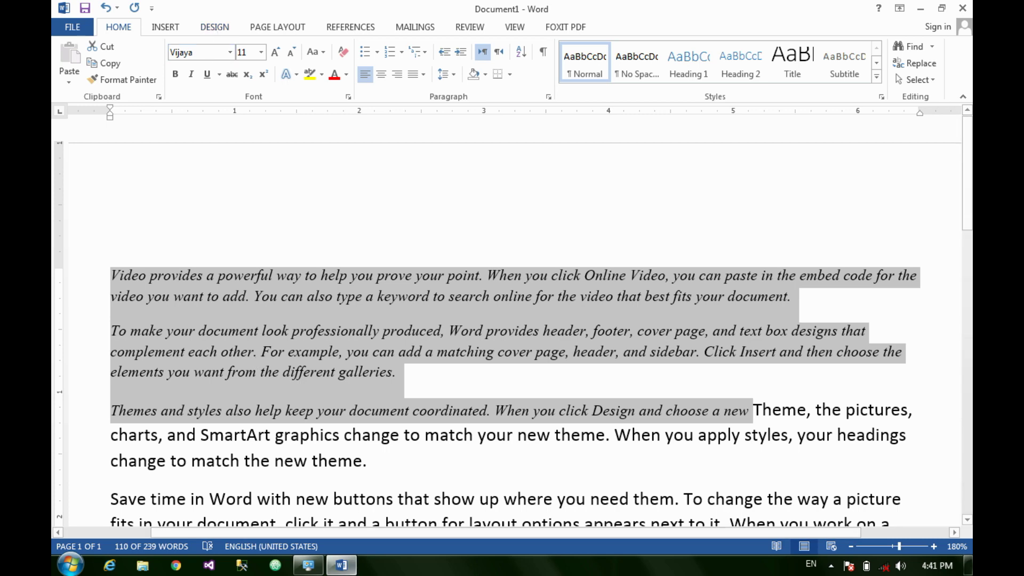
# Step: Preview the Terminal_Hex Regular font from the Fonts folder, close the preview, and look over the folder's Organize commands
pyautogui.click(308, 565)
pyautogui.click(495, 303)
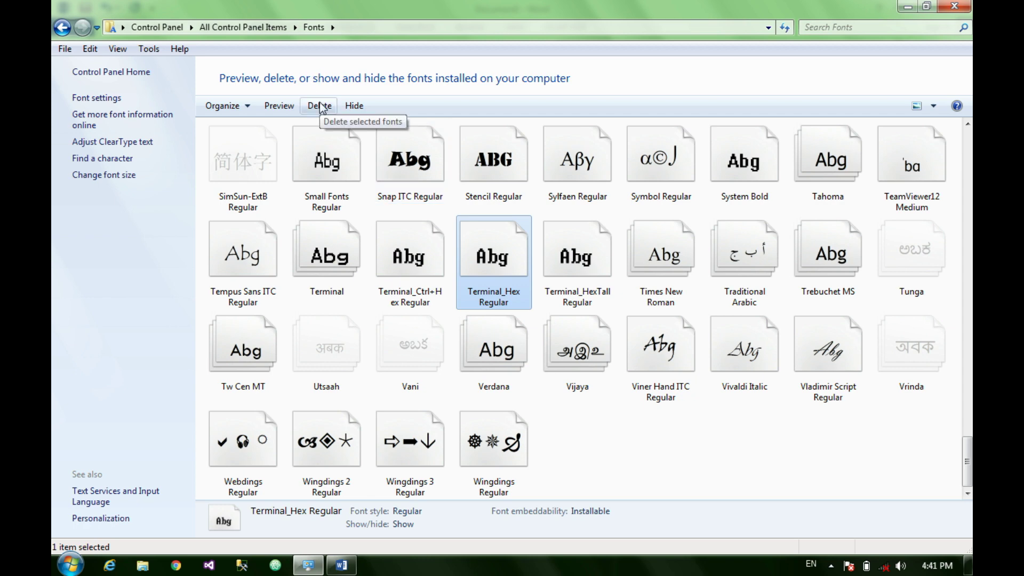
pyautogui.click(293, 103)
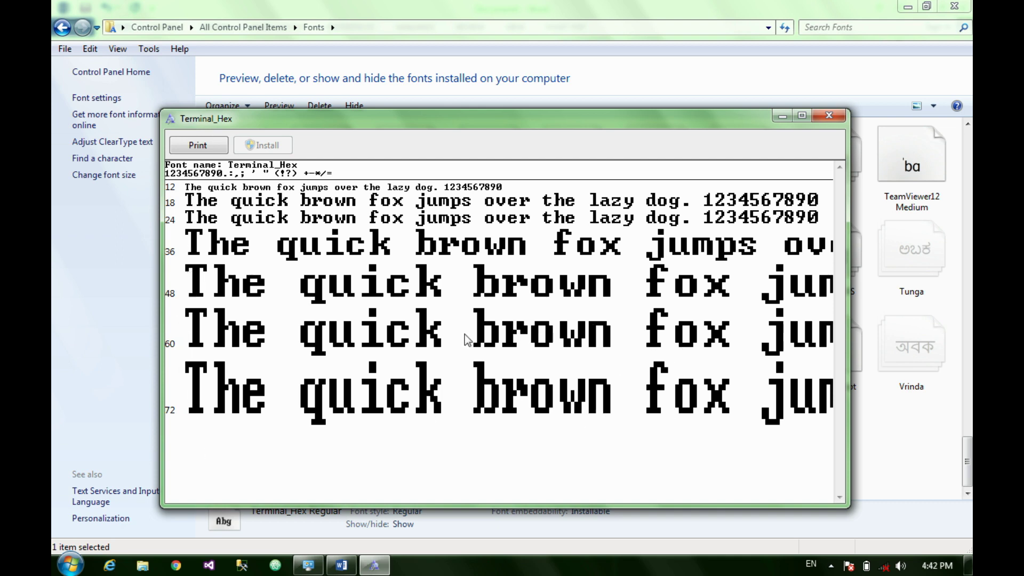
pyautogui.click(829, 116)
pyautogui.click(241, 109)
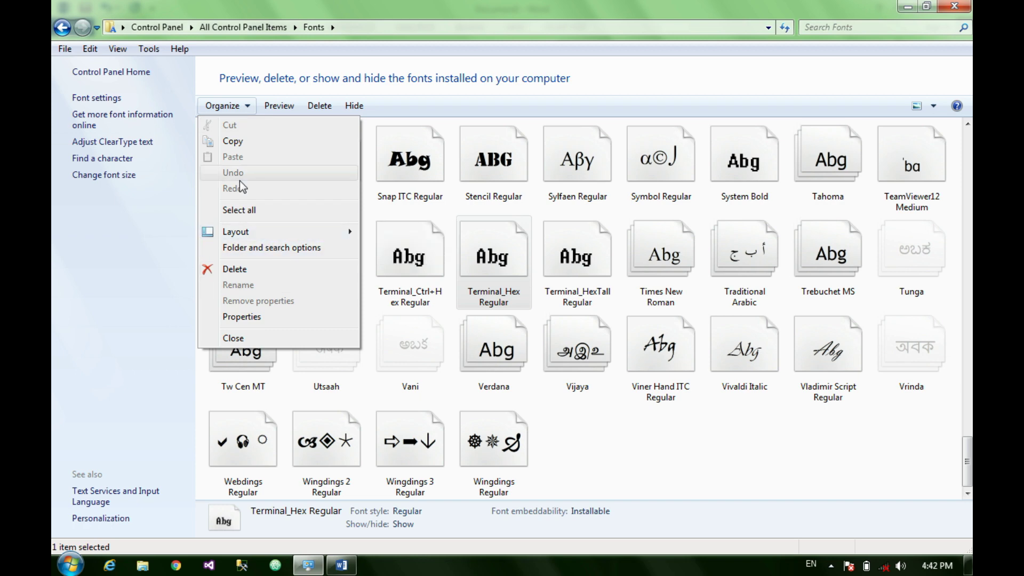
pyautogui.click(152, 212)
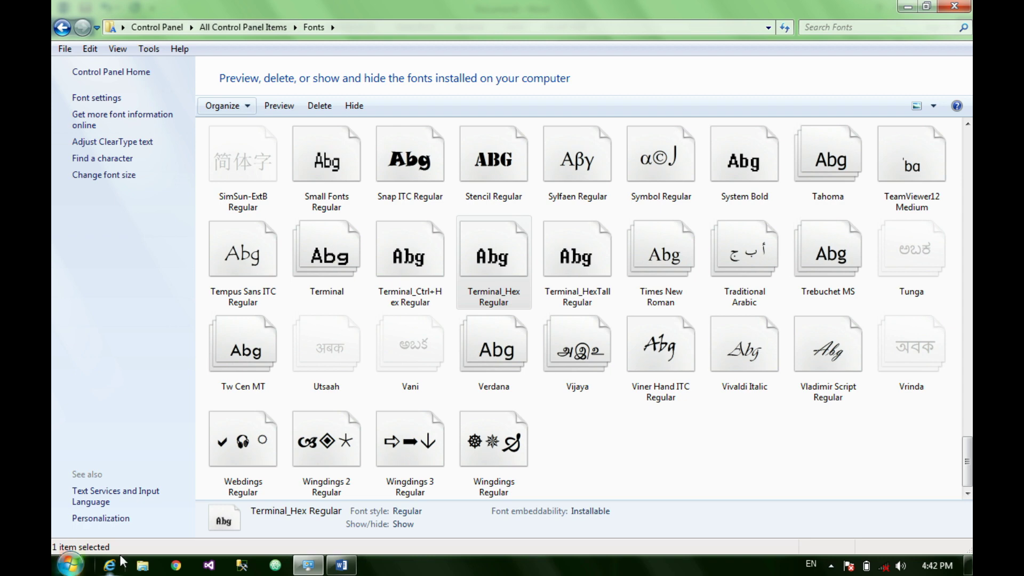
# Step: Open the Libraries window, look over its Organize commands, and close it to return to the Fonts folder
pyautogui.click(143, 566)
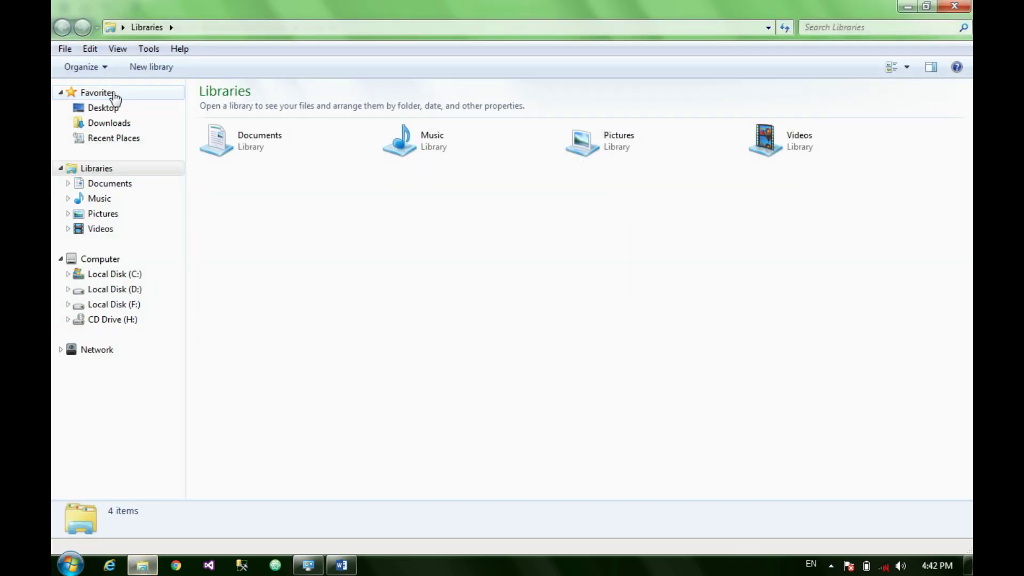
pyautogui.click(106, 65)
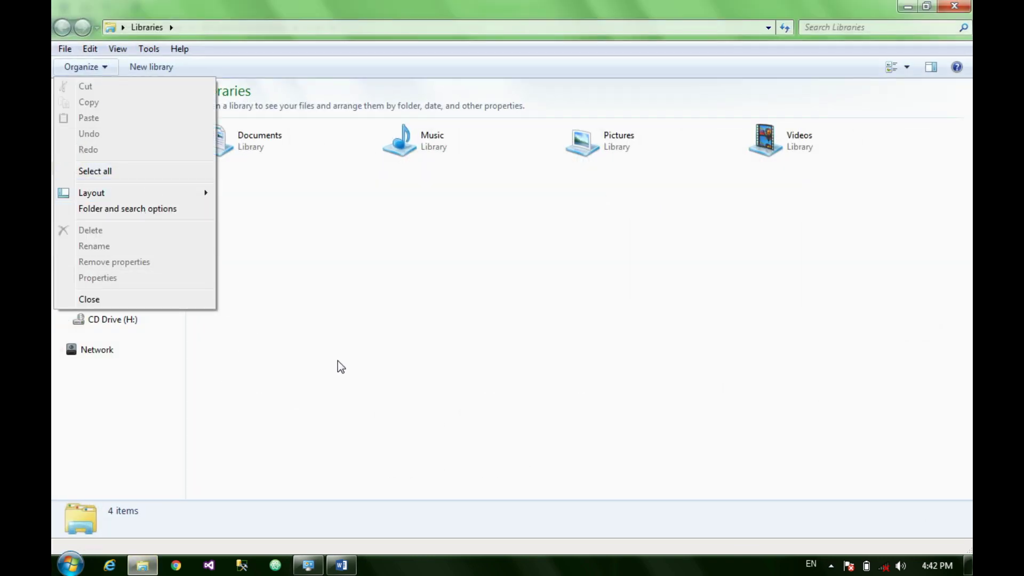
pyautogui.click(964, 8)
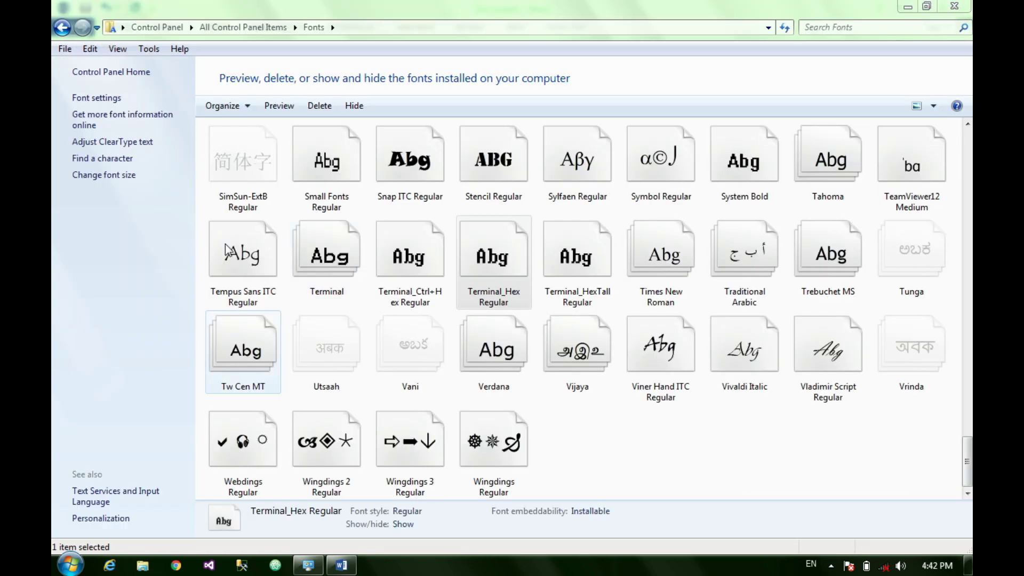
# Step: Hide the menu bar and the details pane in the Fonts folder window's layout
pyautogui.click(239, 111)
pyautogui.moveTo(318, 235)
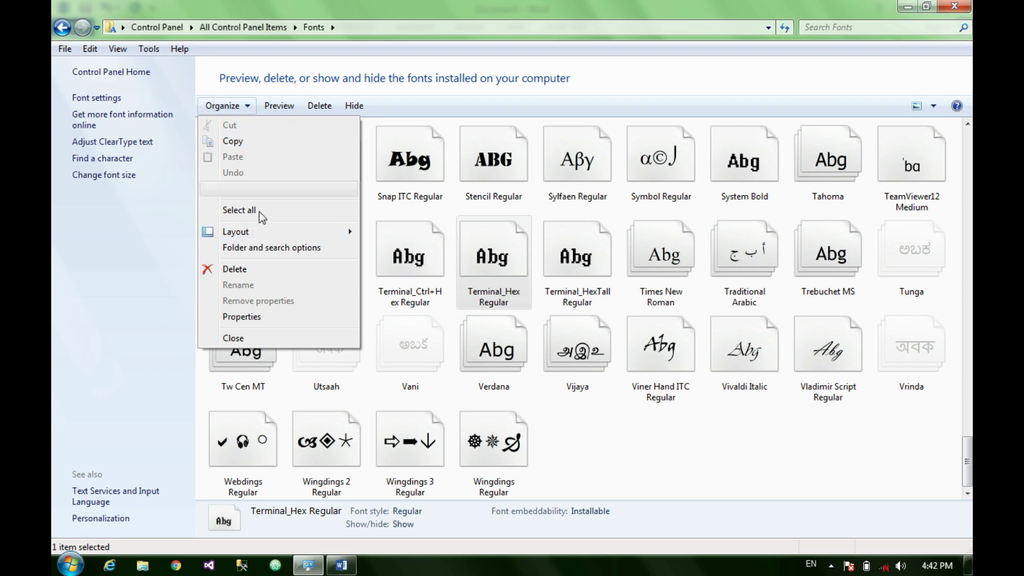
pyautogui.click(374, 233)
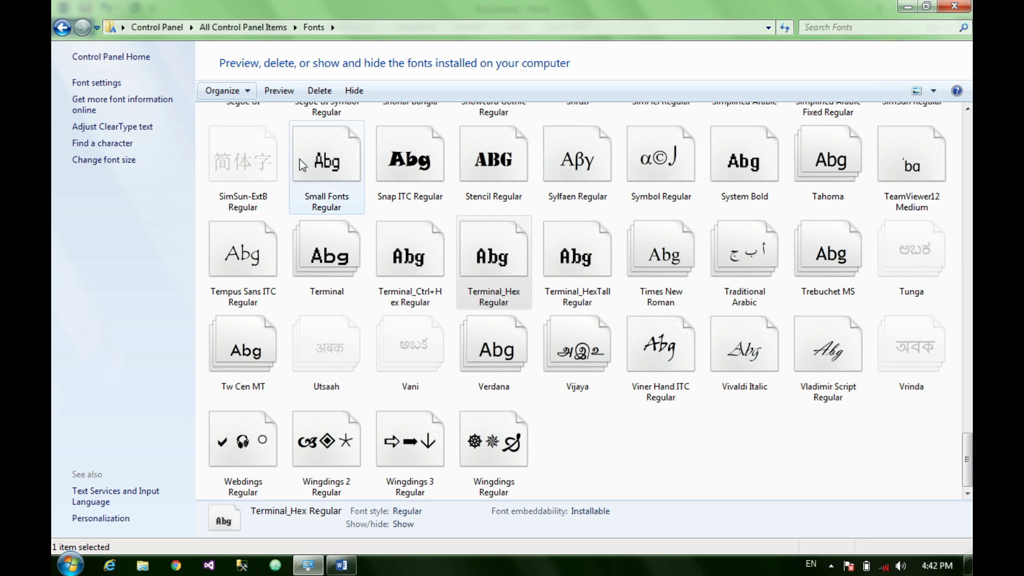
pyautogui.click(224, 91)
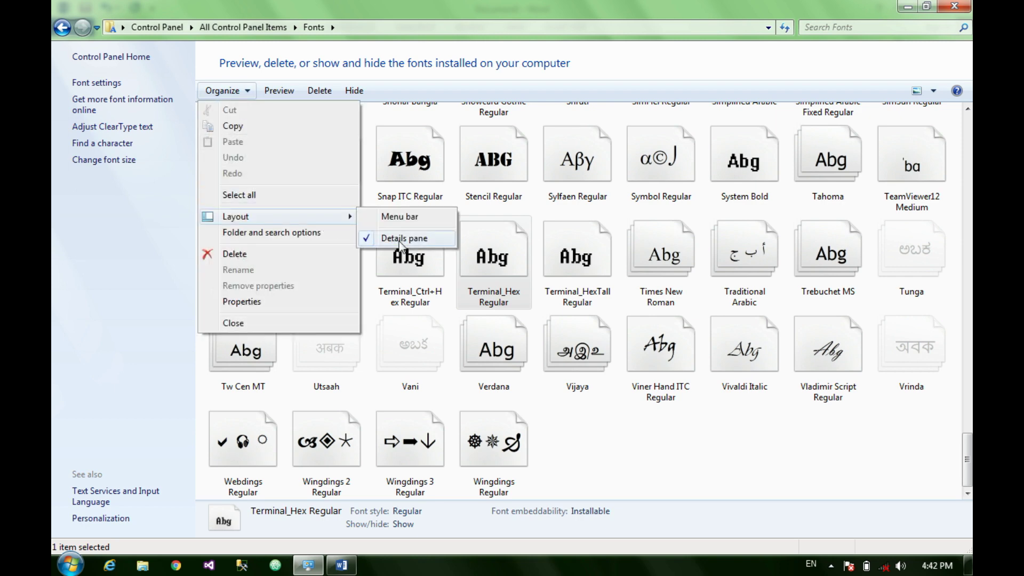
pyautogui.click(401, 239)
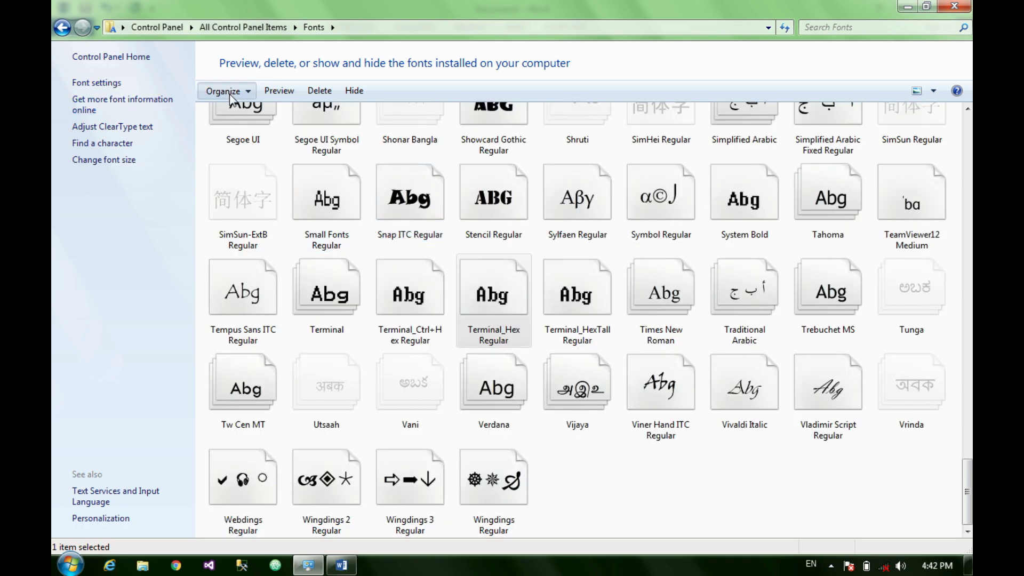
# Step: Restore the details pane and the menu bar in the Fonts folder window's layout
pyautogui.click(231, 96)
pyautogui.moveTo(256, 213)
pyautogui.click(382, 241)
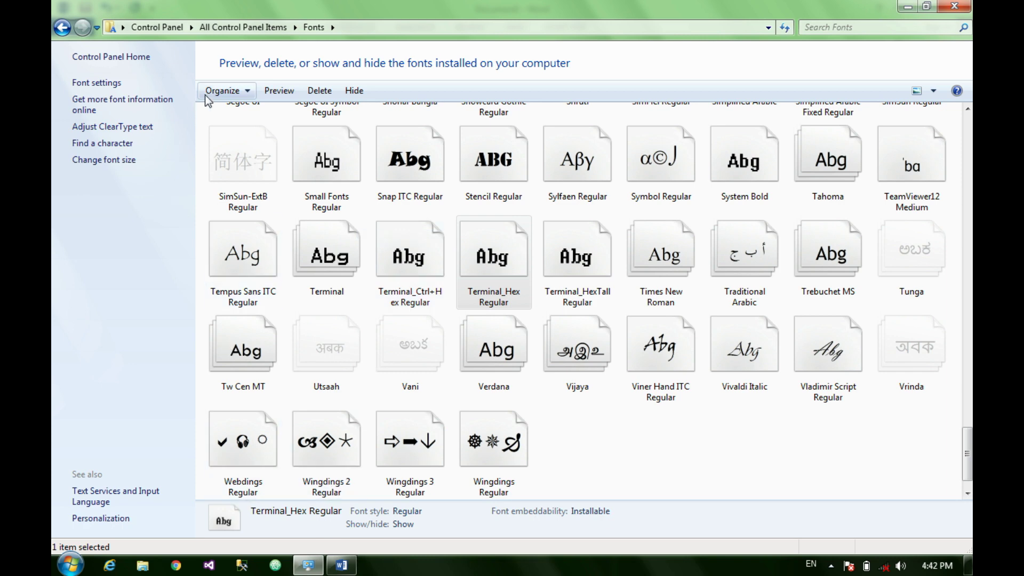
pyautogui.click(223, 94)
pyautogui.moveTo(291, 221)
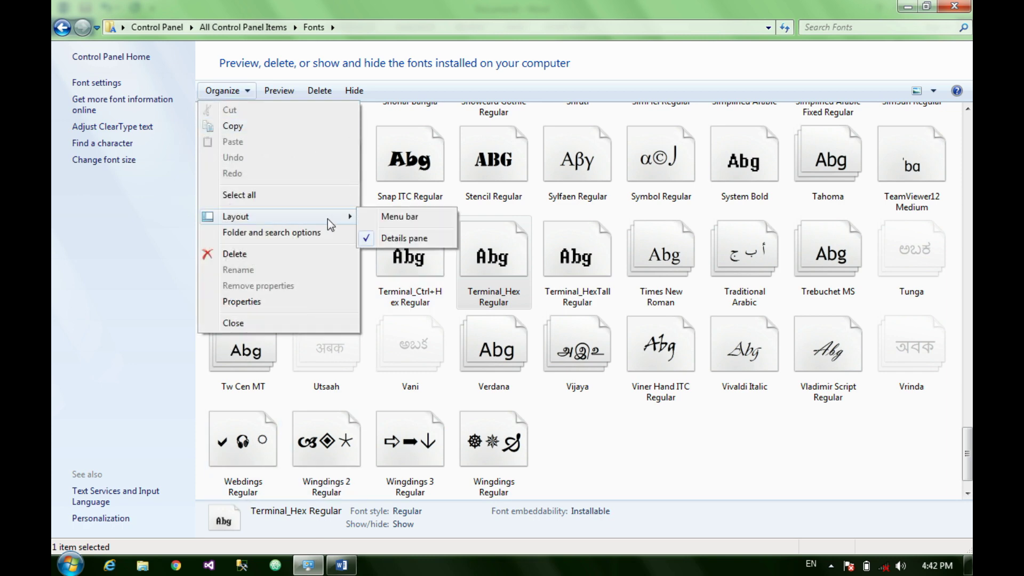
pyautogui.click(393, 218)
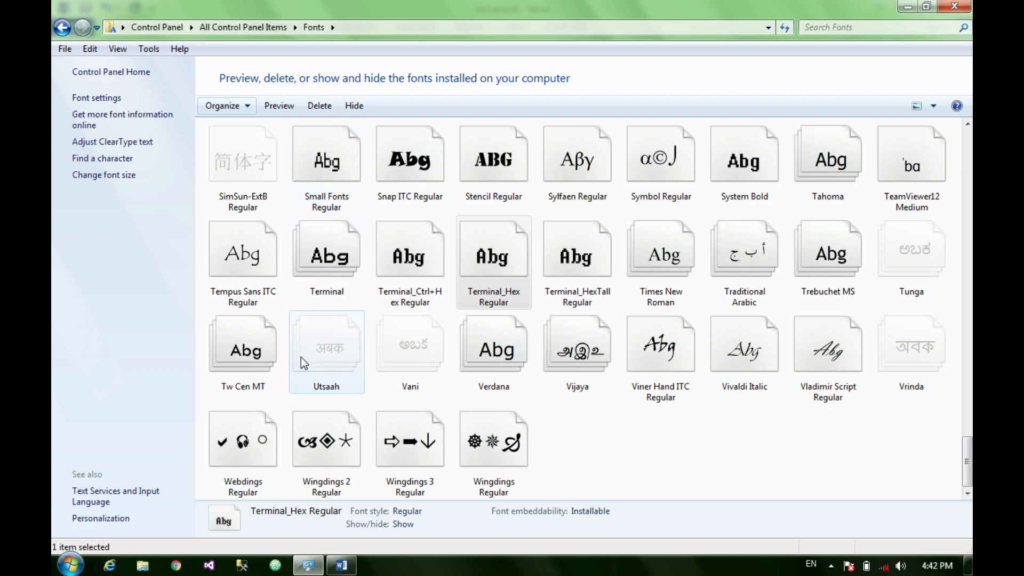
# Step: Restore the default font settings in Font settings and return to the Fonts folder
pyautogui.click(96, 98)
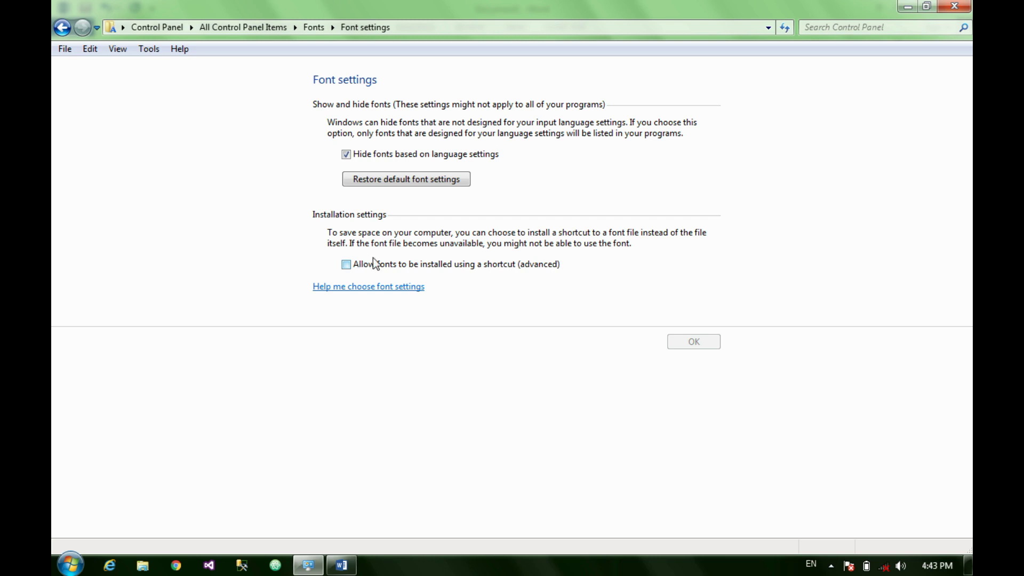
pyautogui.click(407, 182)
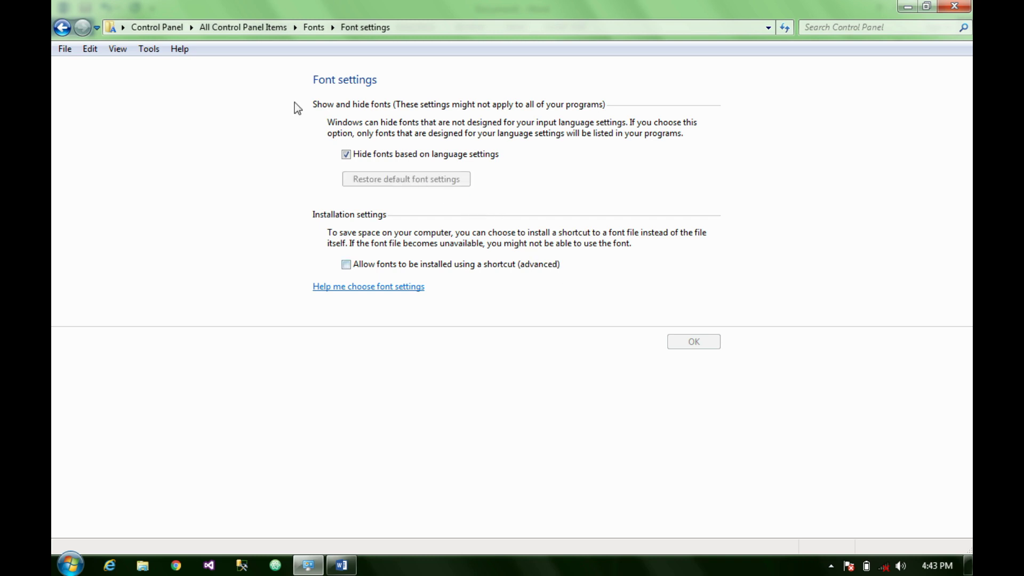
pyautogui.click(62, 28)
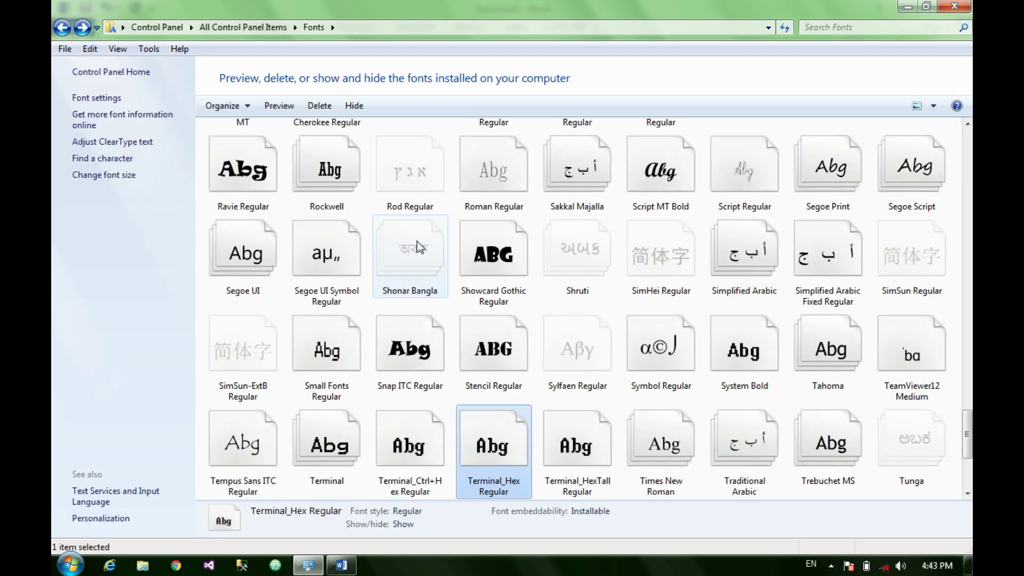
# Step: Look through the font list, select Onyx Regular, and go through the fonts beginning with C as far as Comic Sans MS
pyautogui.scroll(8, 420, 238)
pyautogui.scroll(-4, 420, 238)
pyautogui.click(472, 298)
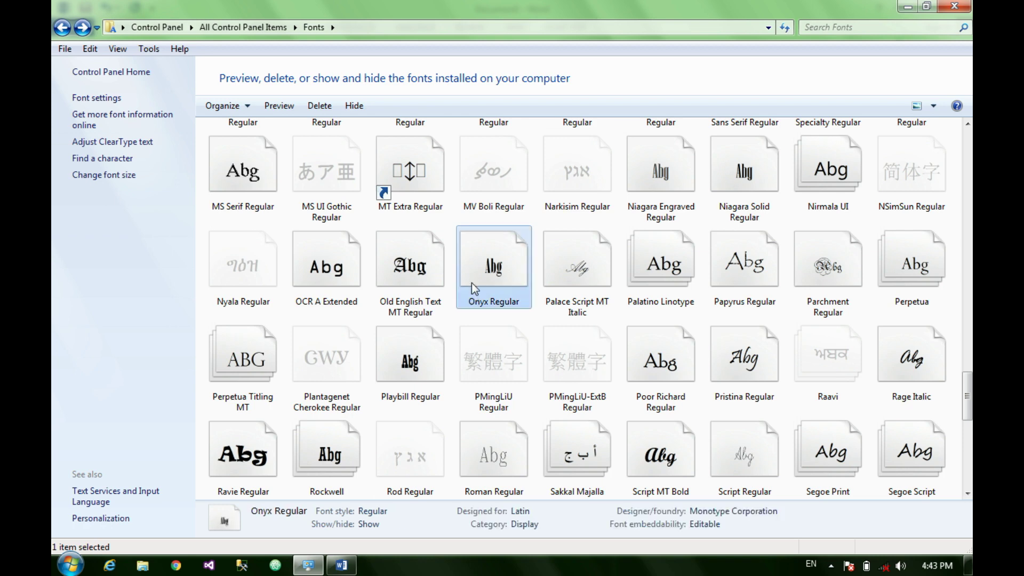
pyautogui.press('c')
pyautogui.press('Right')
pyautogui.press('Right')
pyautogui.press('Right')
pyautogui.press('Right')
pyautogui.press('Right')
pyautogui.press('Right')
pyautogui.press('Right')
pyautogui.press('Right')
pyautogui.press('Right')
pyautogui.press('Right')
pyautogui.press('Right')
pyautogui.press('Right')
pyautogui.press('Right')
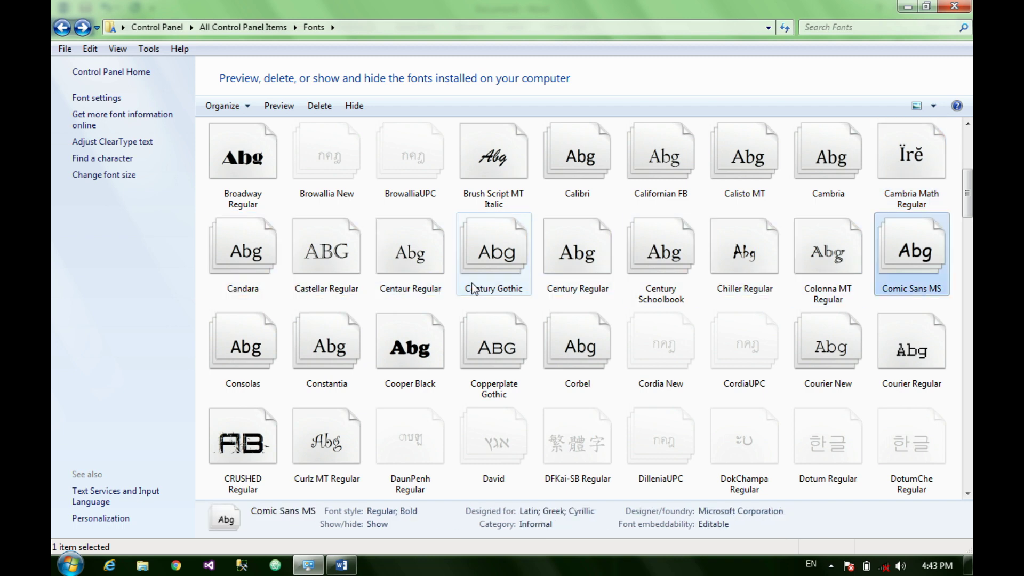
# Step: Browse the fonts around Comic Sans MS and select CRUSHED Regular to view its details
pyautogui.scroll(-6, 472, 283)
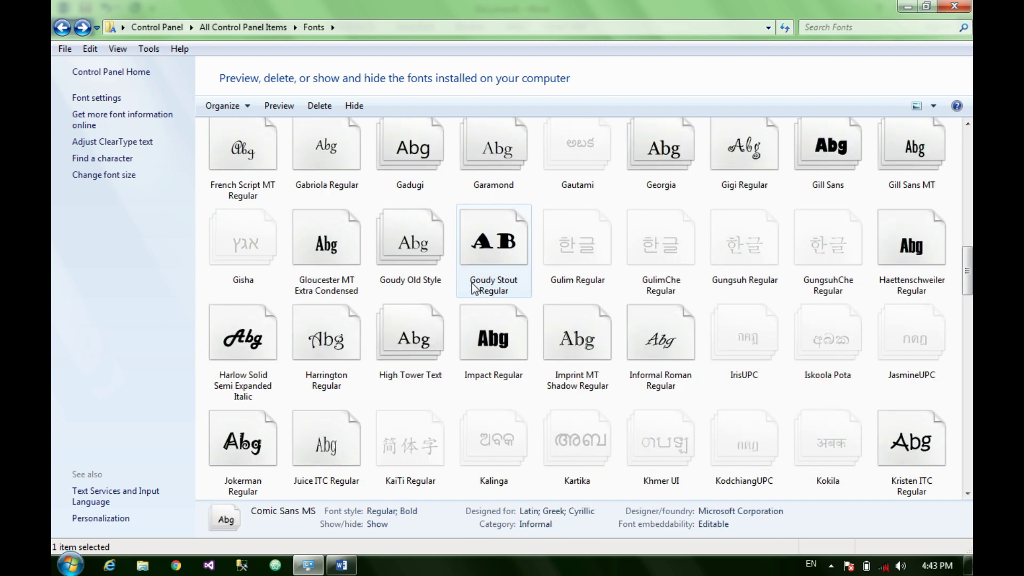
pyautogui.scroll(3, 472, 283)
pyautogui.scroll(3, 471, 283)
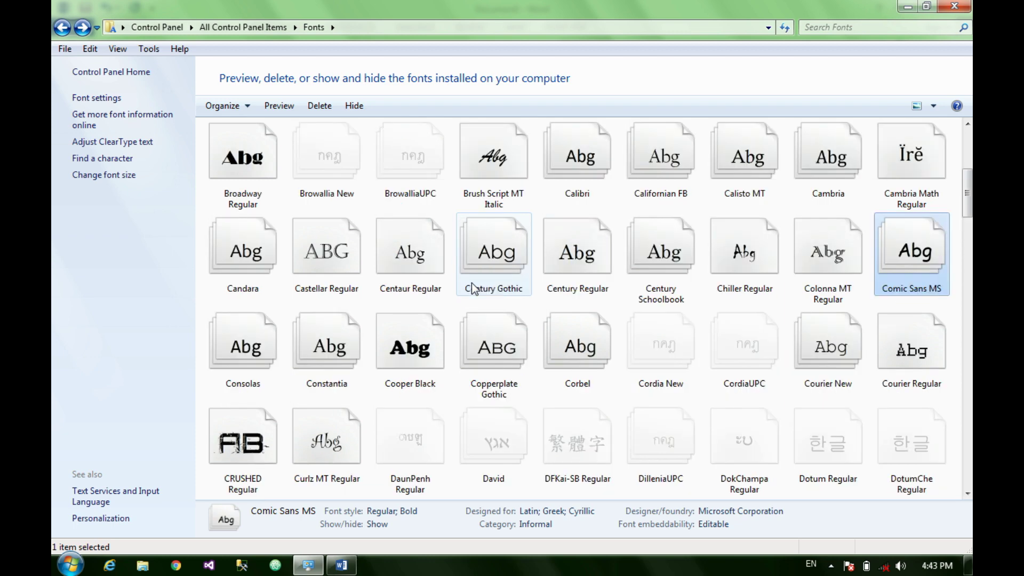
pyautogui.click(267, 450)
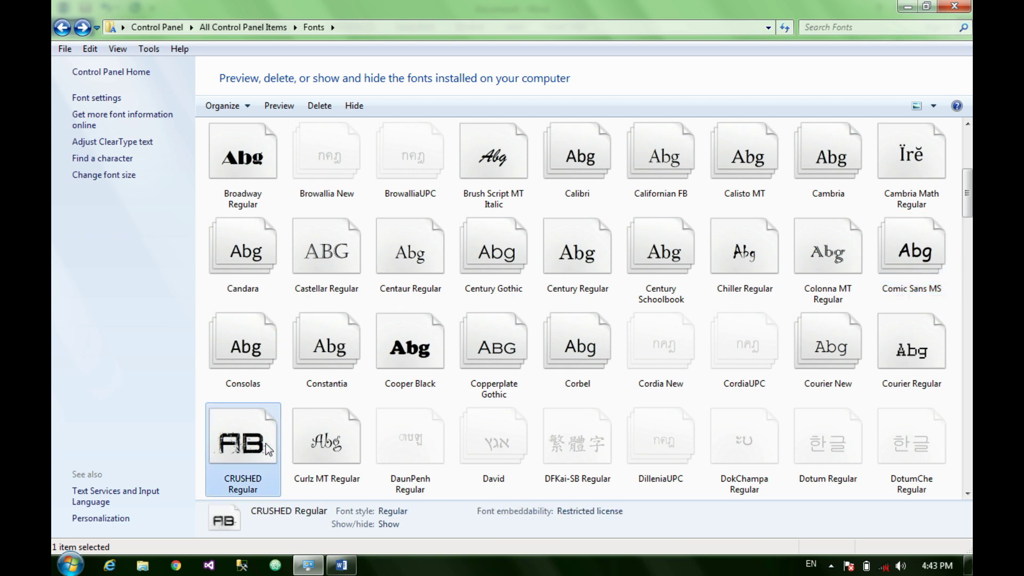
# Step: Go through the fonts beginning with K as far as Krunch, and look back over the earlier fonts
pyautogui.press('k')
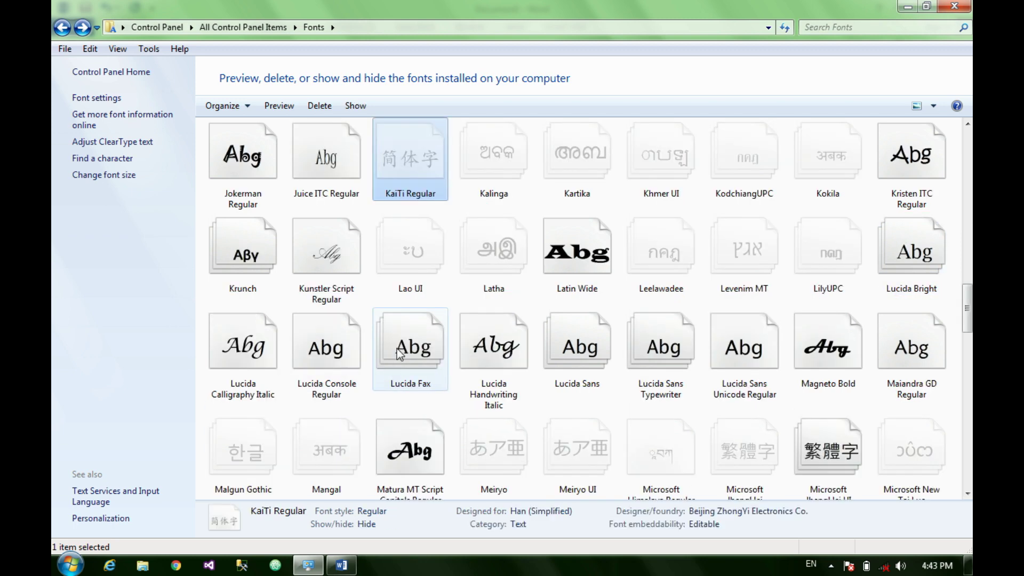
pyautogui.press('k')
pyautogui.press('k')
pyautogui.press('k')
pyautogui.press('k')
pyautogui.press('k')
pyautogui.press('k')
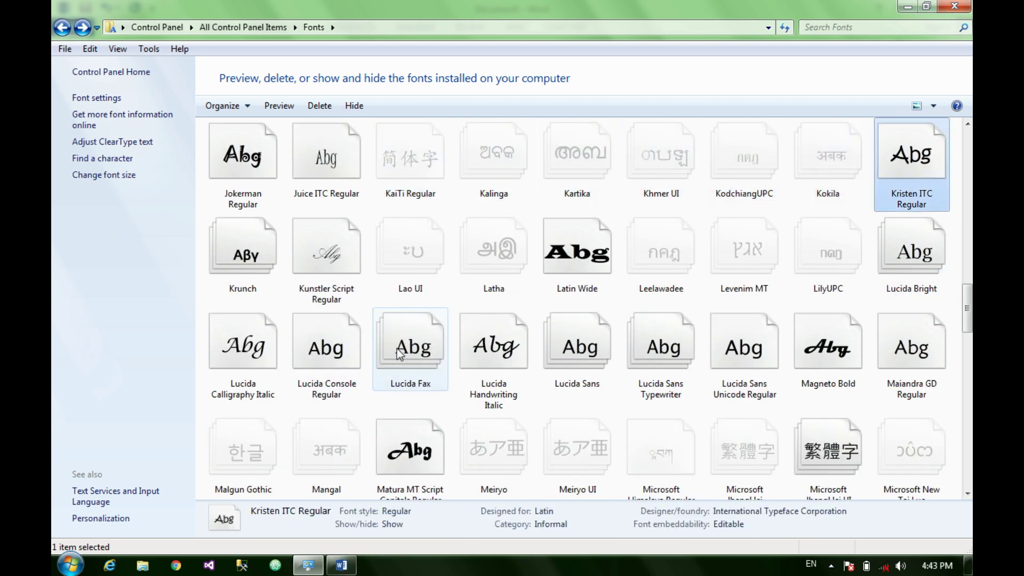
pyautogui.press('k')
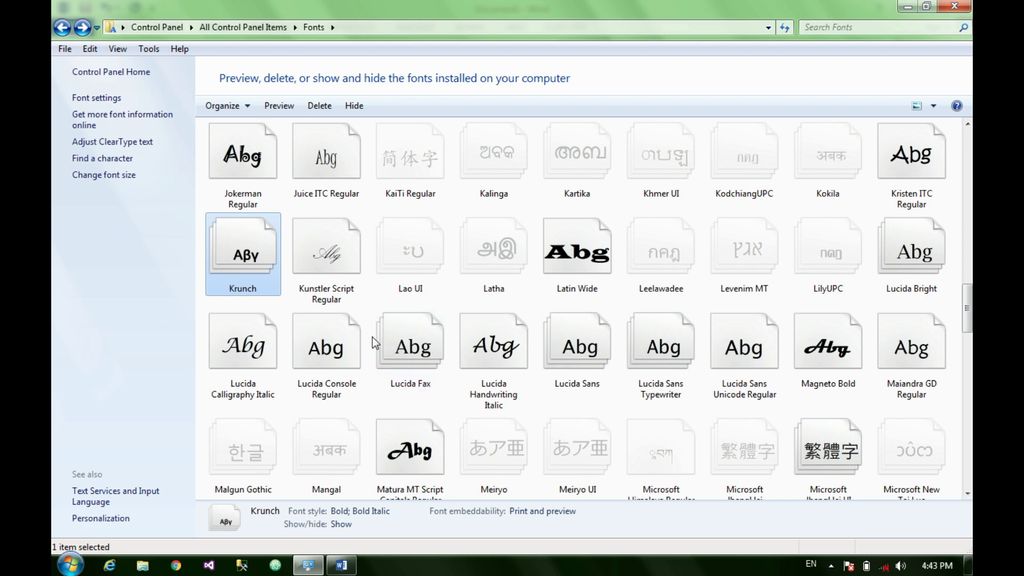
pyautogui.scroll(10, 372, 337)
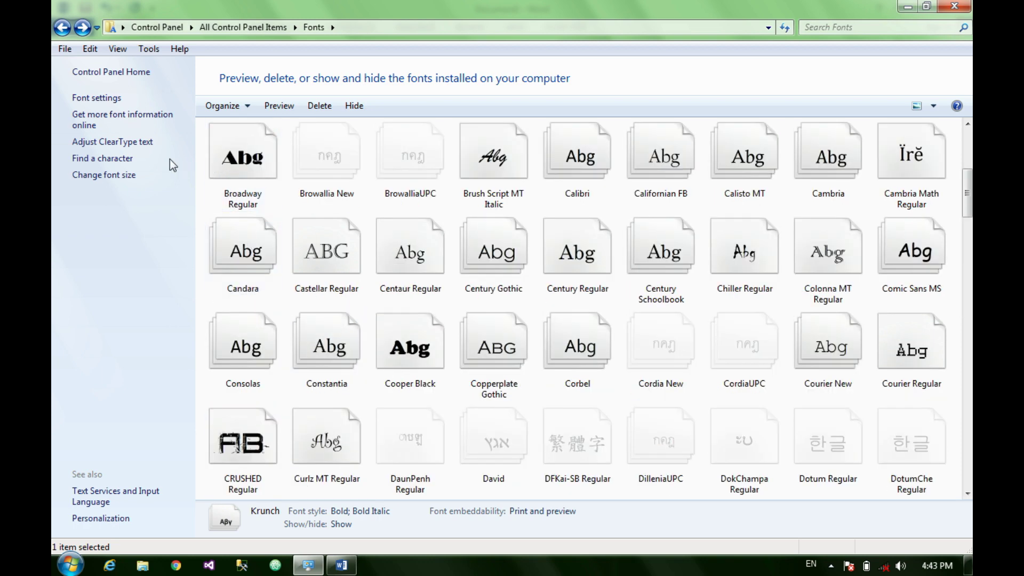
# Step: Open the online font information page in the browser, examine its address and content, and close it to return to the Fonts folder
pyautogui.click(154, 115)
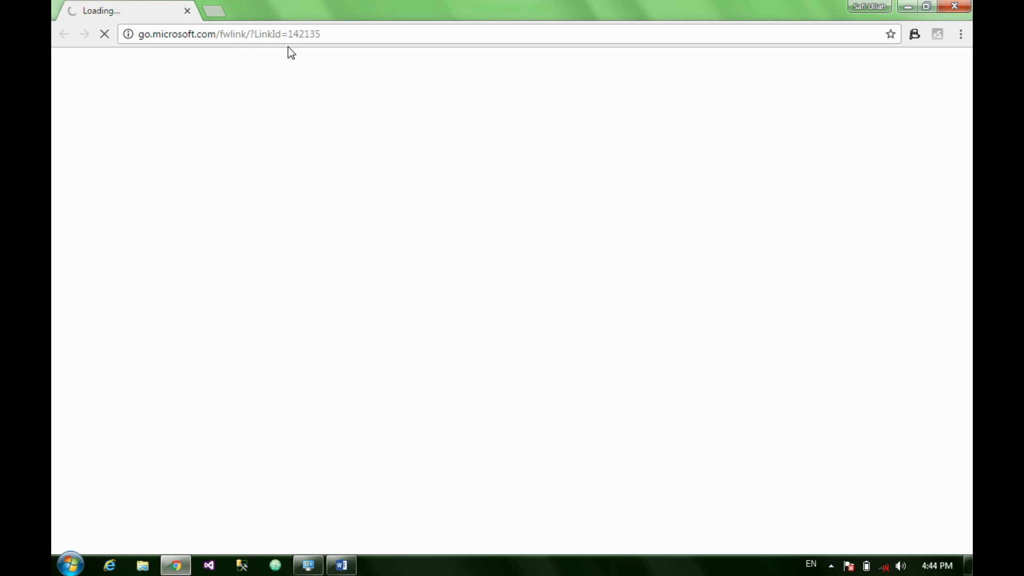
pyautogui.moveTo(337, 39); pyautogui.dragTo(69, 39)
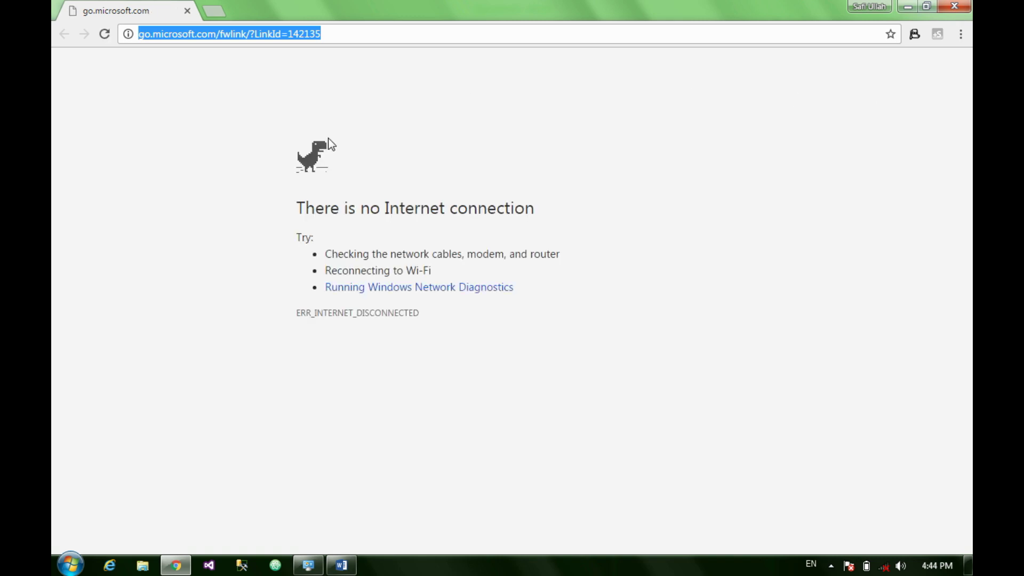
pyautogui.click(308, 158)
pyautogui.doubleClick(308, 158)
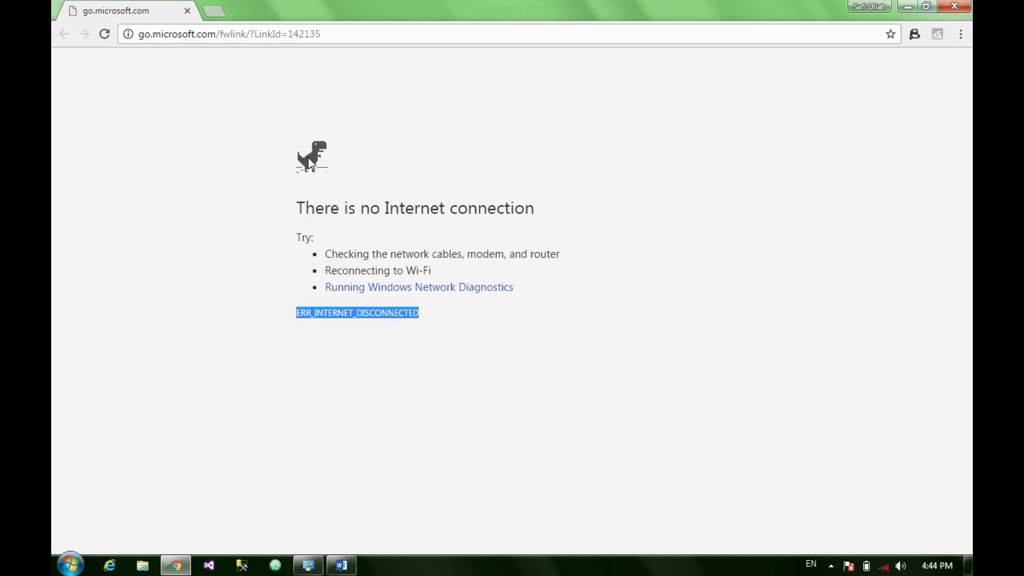
pyautogui.click(964, 6)
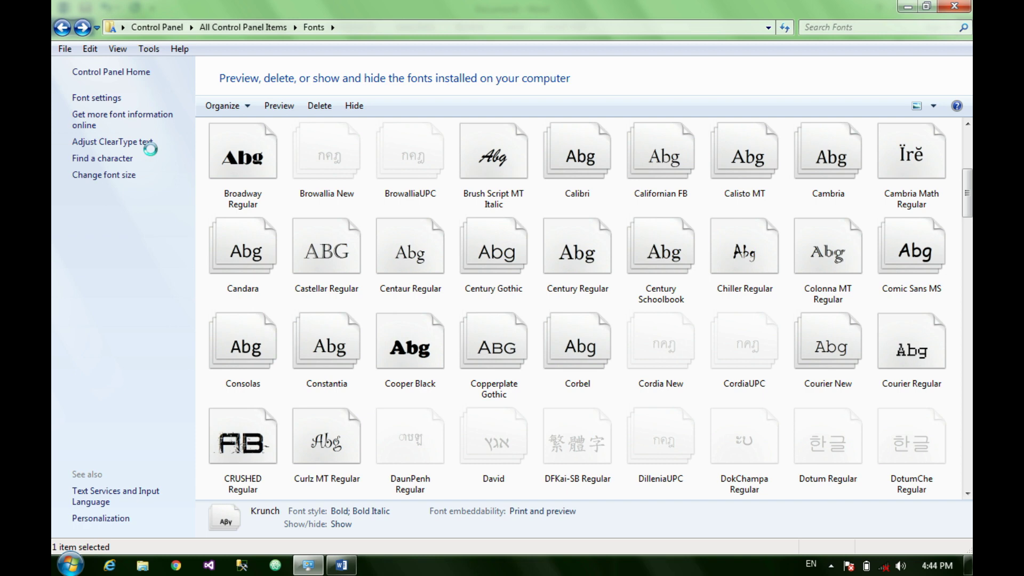
pyautogui.click(320, 568)
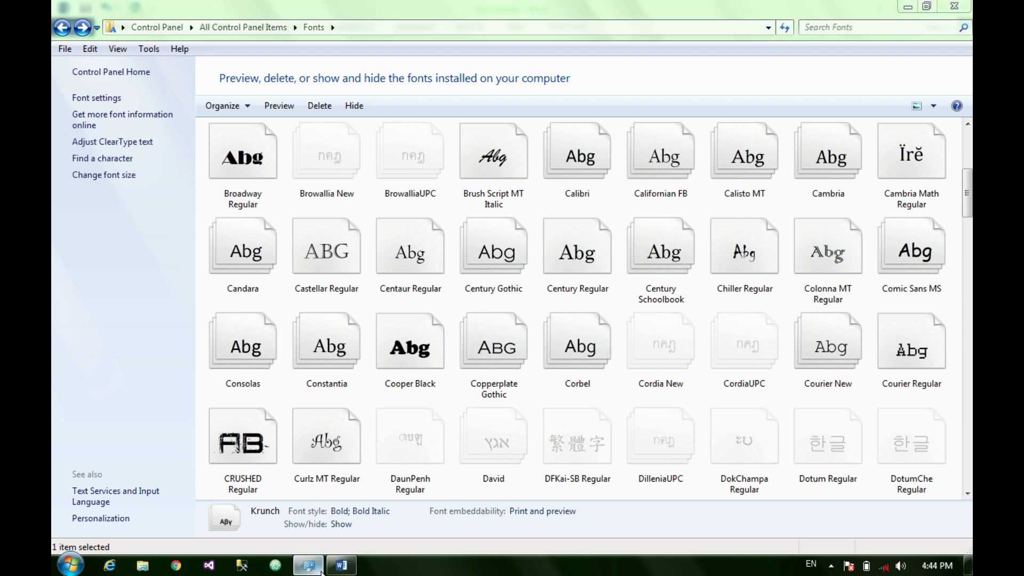
pyautogui.click(320, 568)
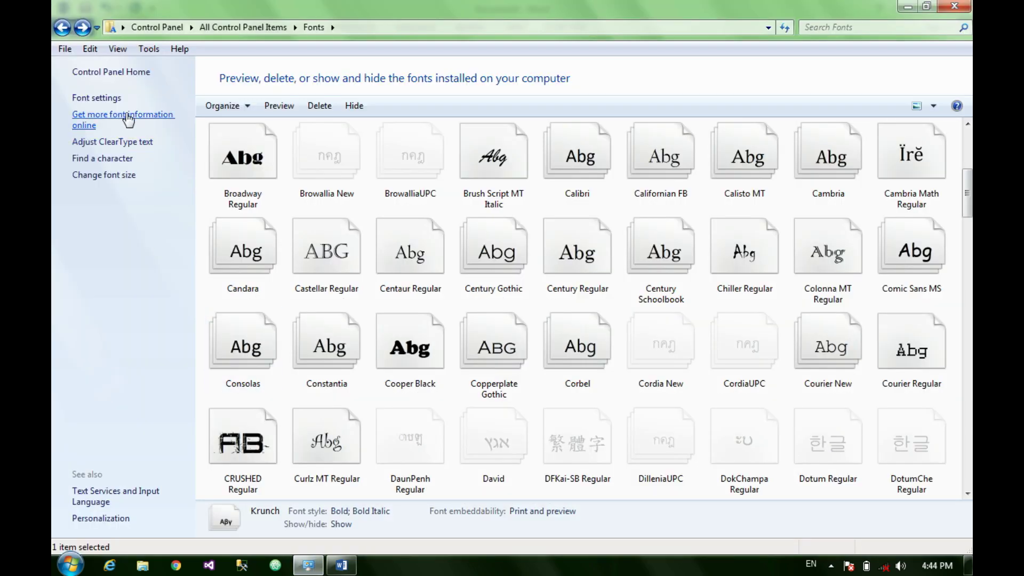
# Step: Walk through the ClearType Text Tuner with ClearType turned on and the default samples as far as sample page 4, and cancel it
pyautogui.click(140, 143)
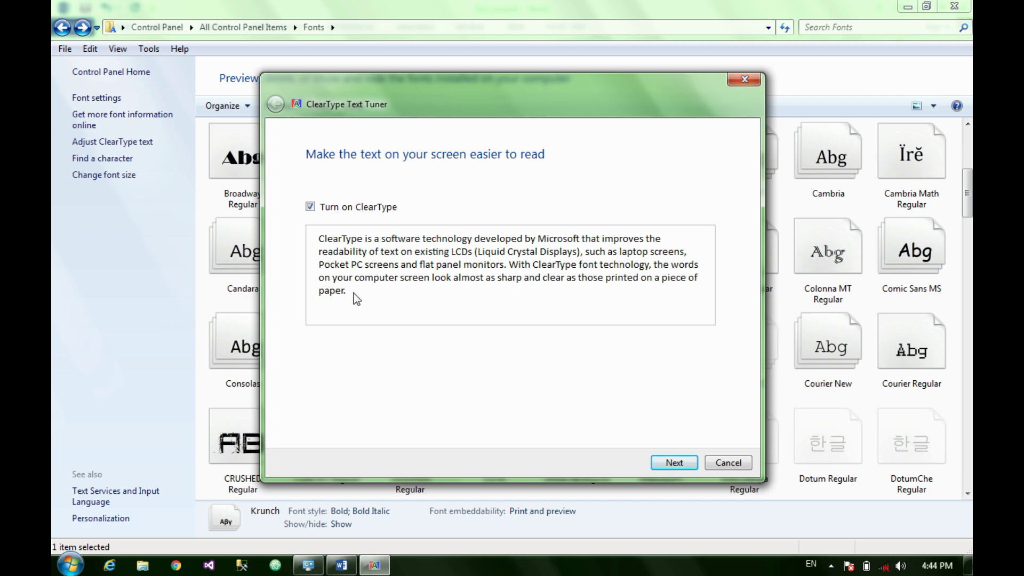
pyautogui.click(652, 462)
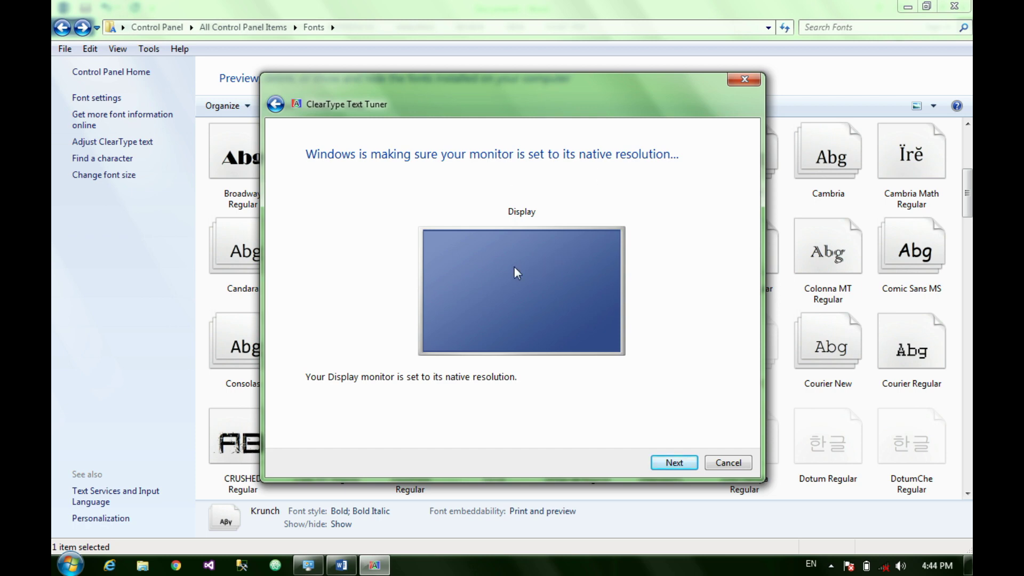
pyautogui.click(671, 465)
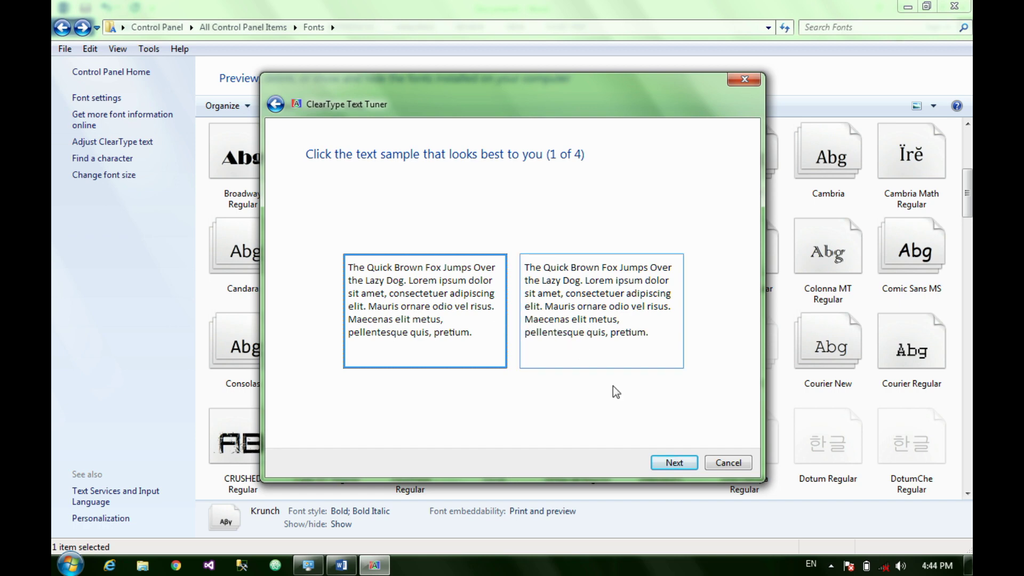
pyautogui.click(676, 463)
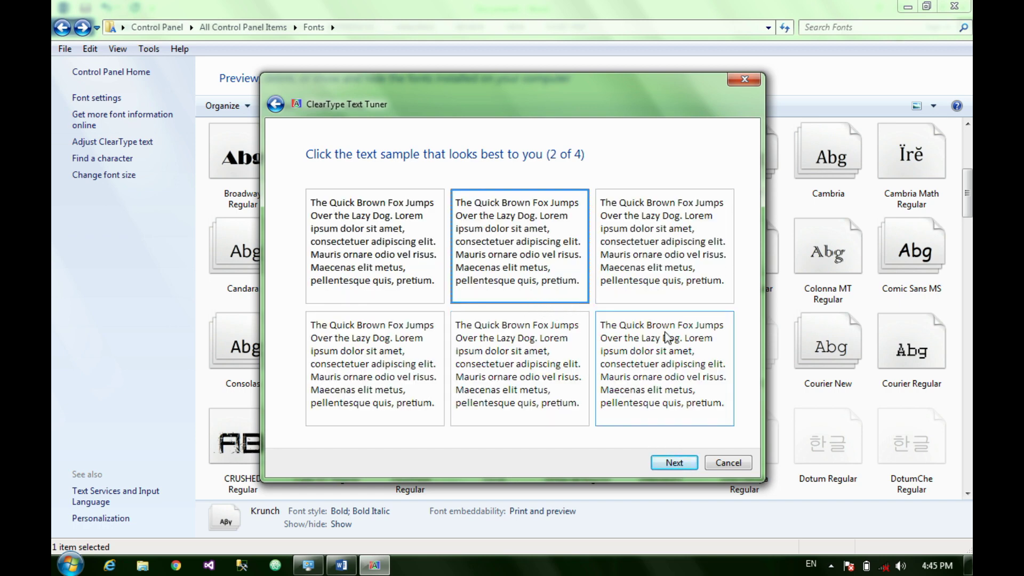
pyautogui.click(688, 462)
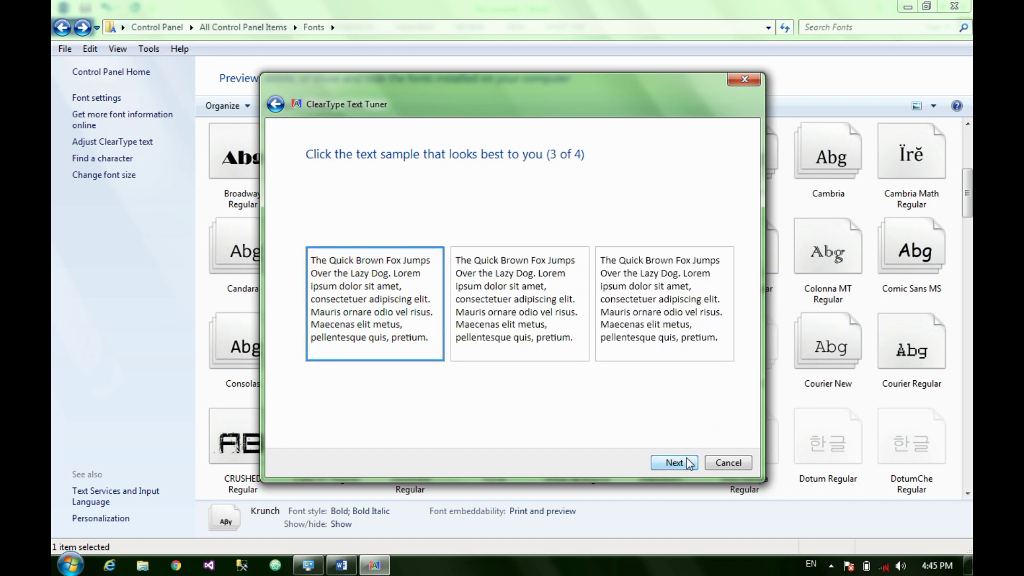
pyautogui.click(687, 462)
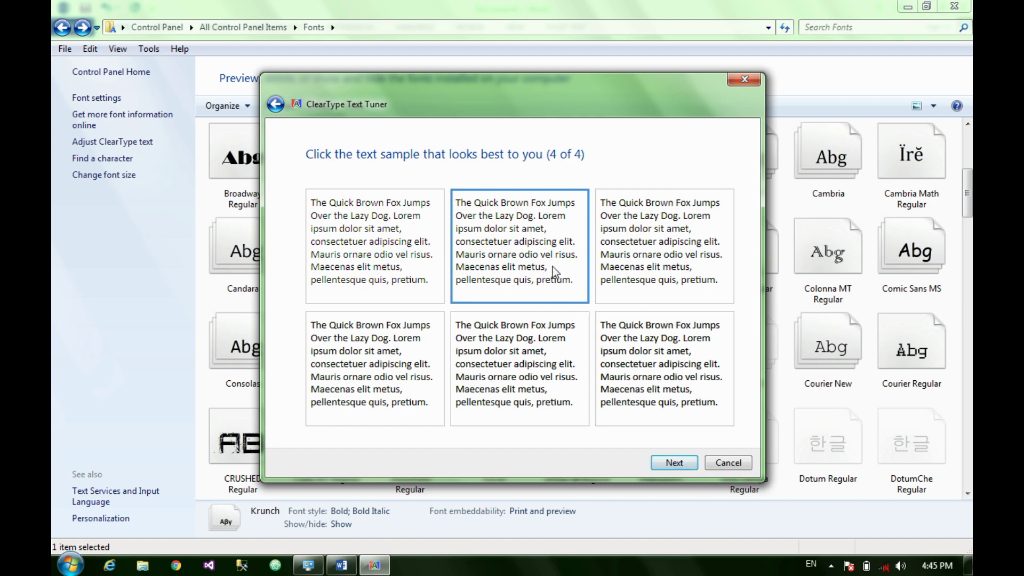
pyautogui.click(723, 463)
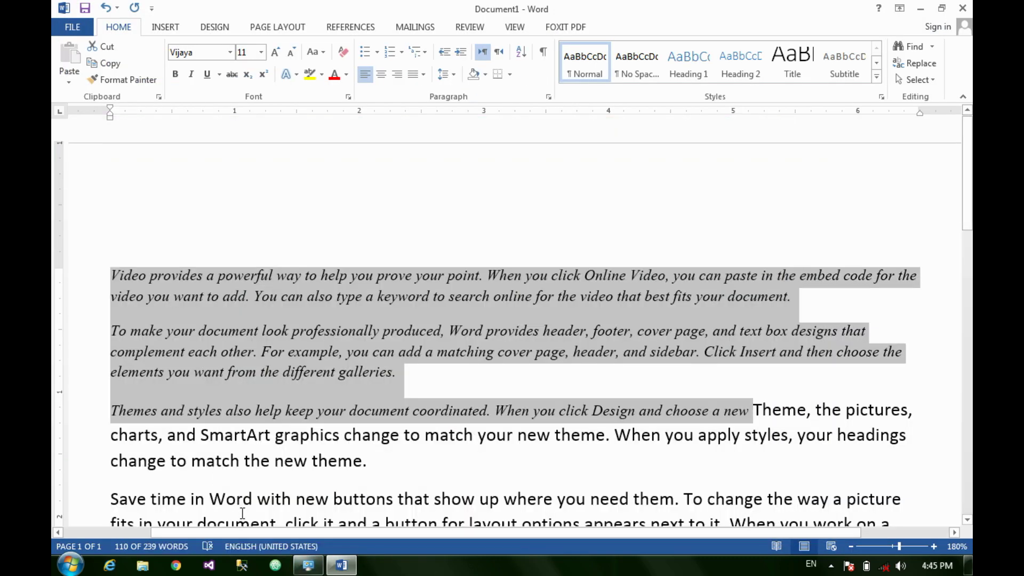
# Step: Open Character Map from the Fonts folder and enlarge several Arabic characters of the Arial font to examine their shapes and names
pyautogui.click(308, 564)
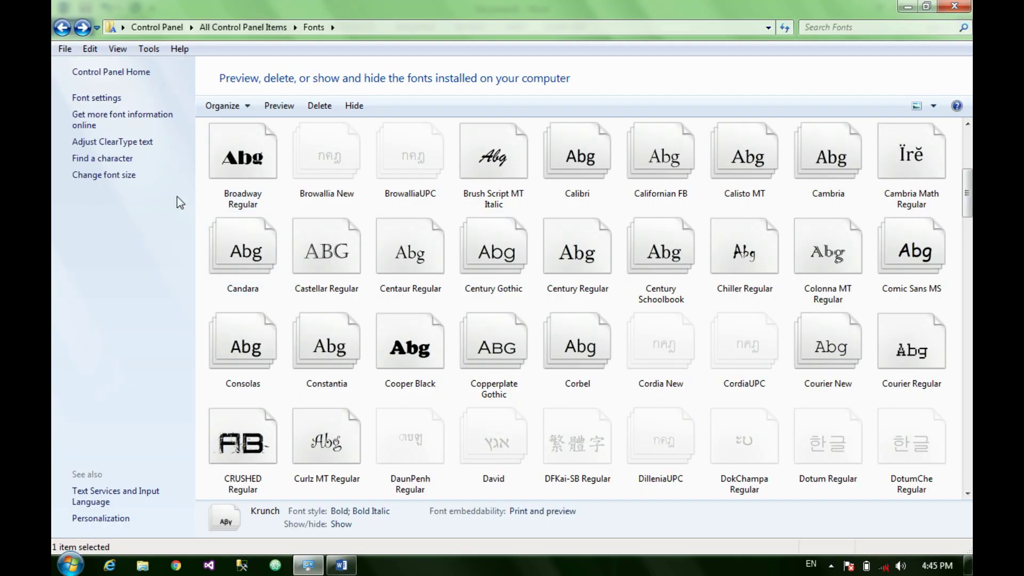
pyautogui.click(125, 160)
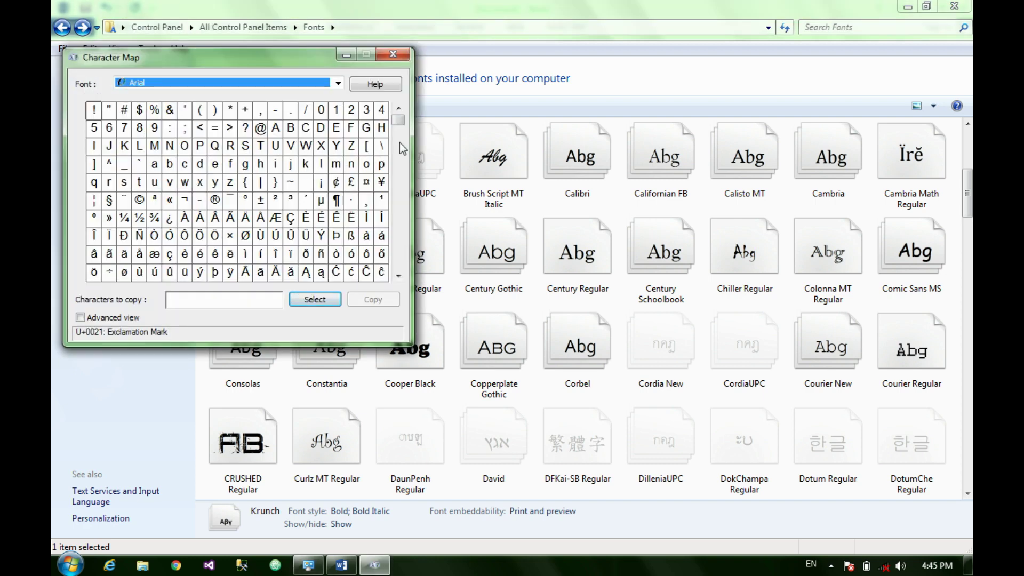
pyautogui.moveTo(401, 124)
pyautogui.mouseDown()
pyautogui.moveTo(388, 273)
pyautogui.moveTo(384, 201)
pyautogui.mouseUp()
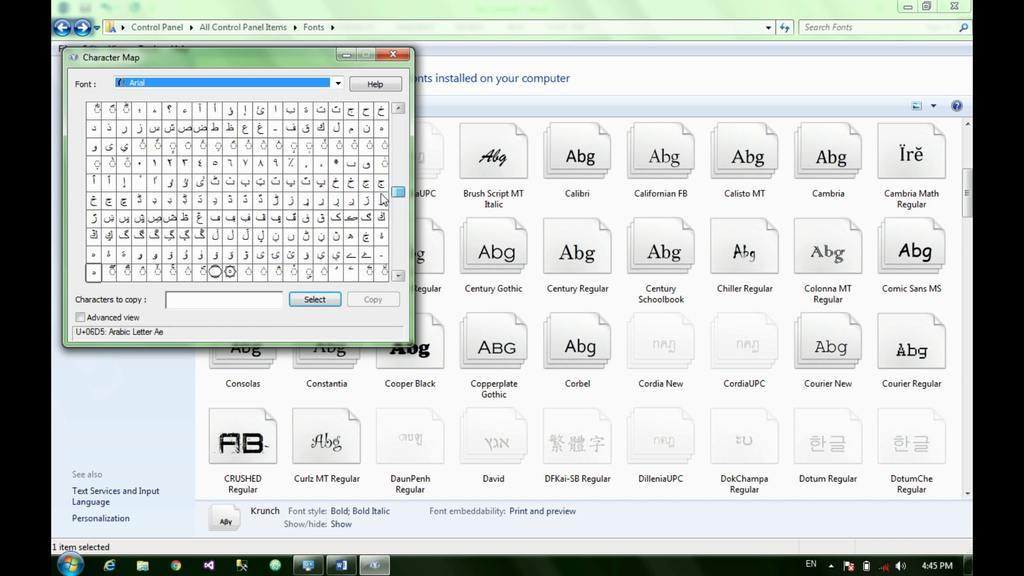
pyautogui.click(320, 184)
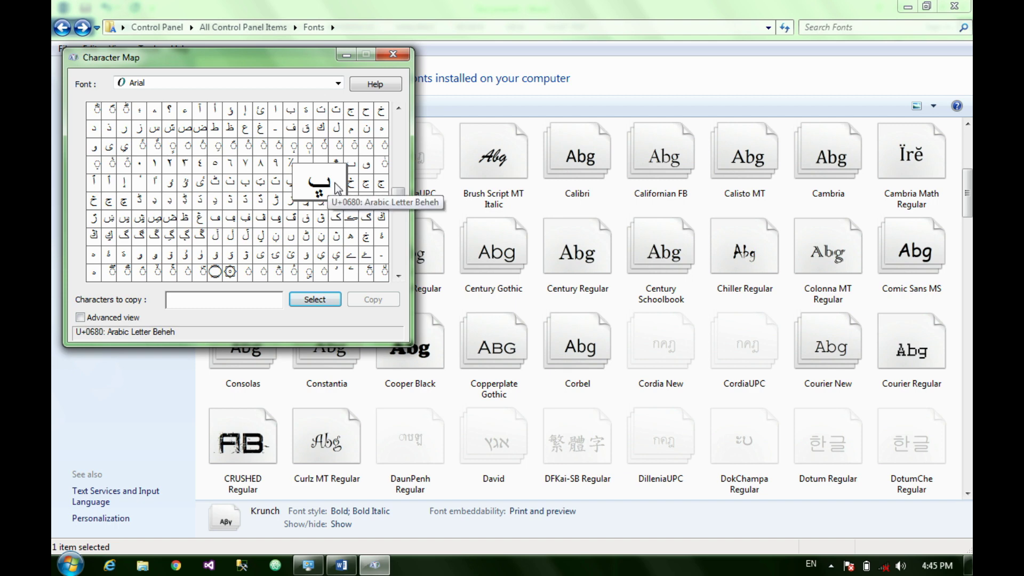
pyautogui.moveTo(337, 188); pyautogui.dragTo(335, 188)
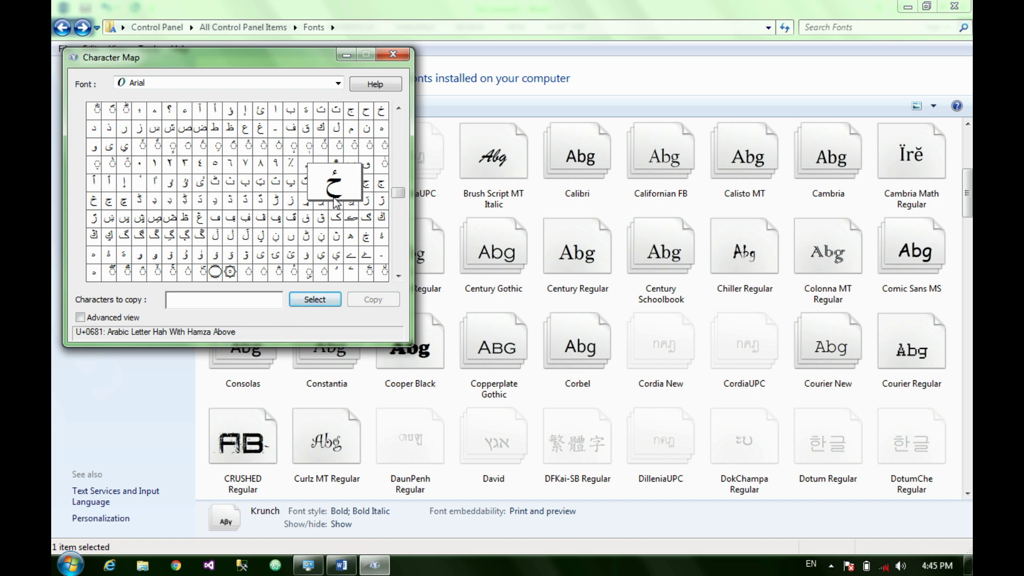
pyautogui.click(263, 190)
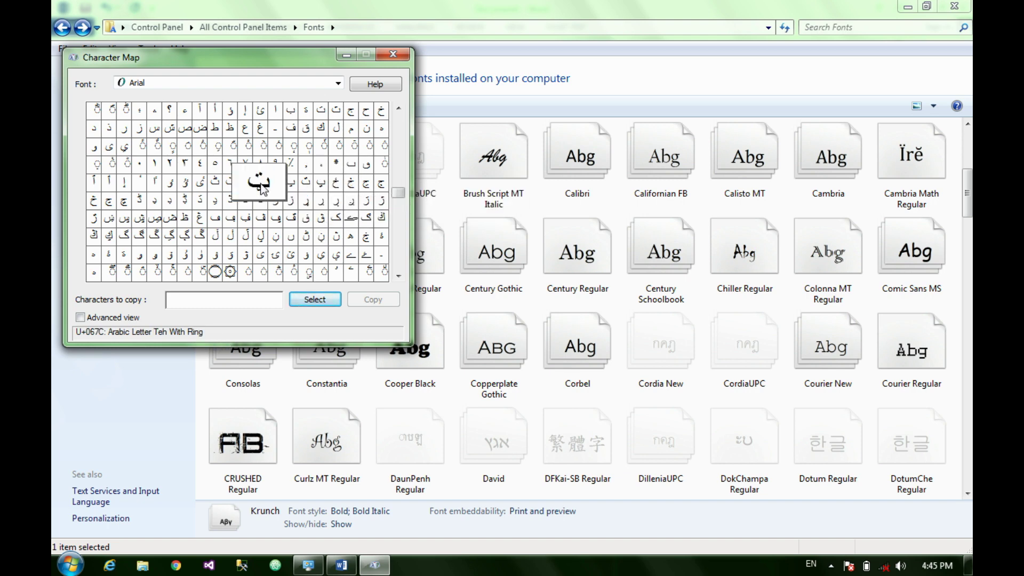
pyautogui.click(222, 186)
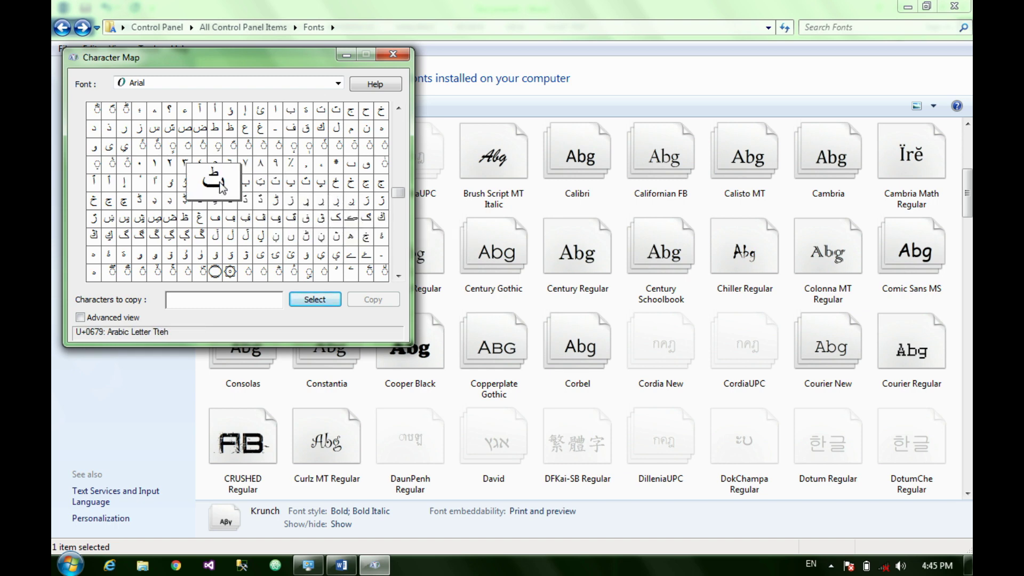
pyautogui.click(170, 184)
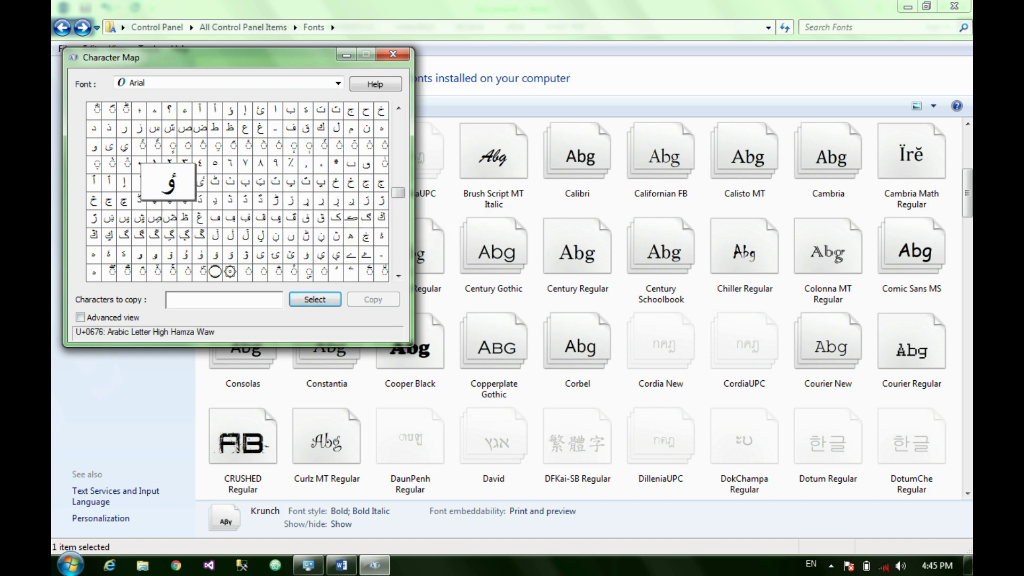
pyautogui.click(230, 128)
pyautogui.click(278, 145)
pyautogui.click(322, 201)
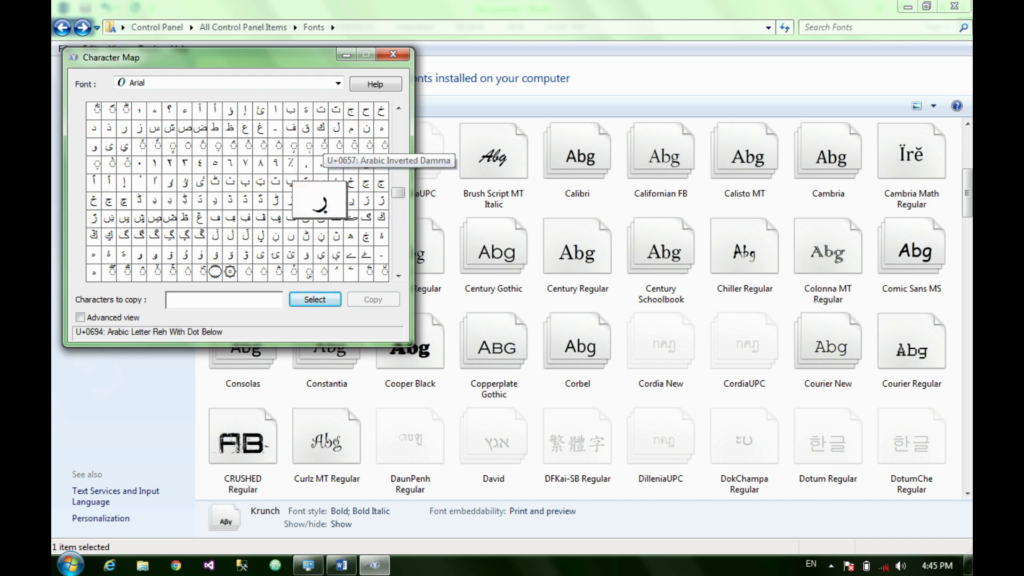
pyautogui.click(322, 146)
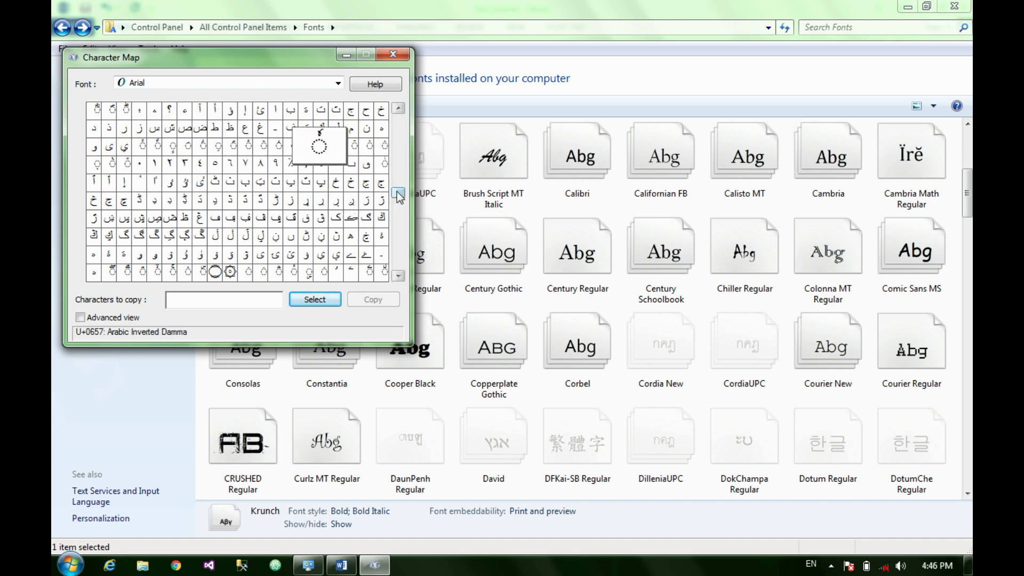
# Step: Enlarge several Greek and Coptic characters of Arial, such as Shei, Fei, Sampi and Digamma, and close Character Map
pyautogui.moveTo(399, 196); pyautogui.dragTo(399, 171)
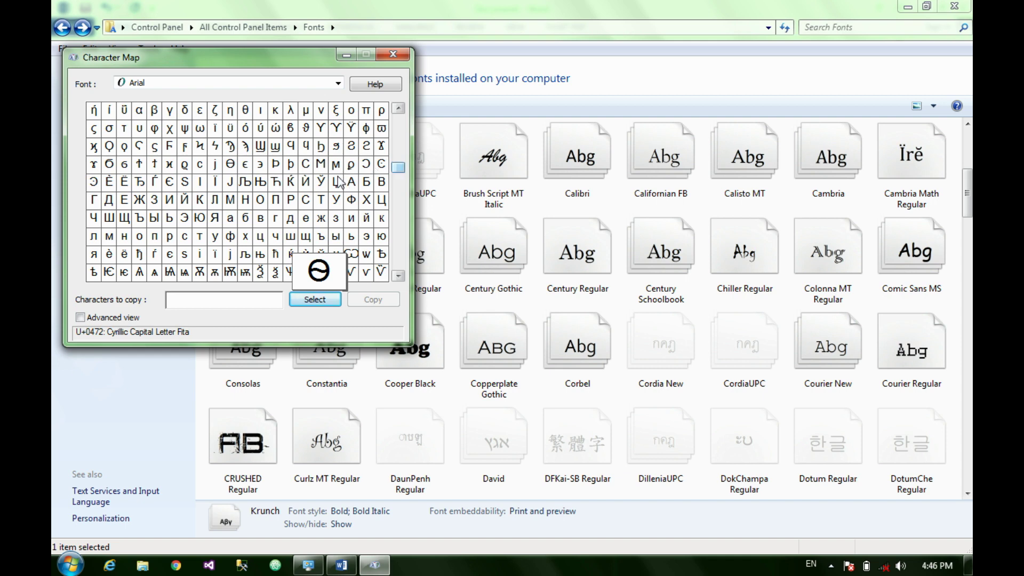
pyautogui.click(267, 134)
pyautogui.click(268, 152)
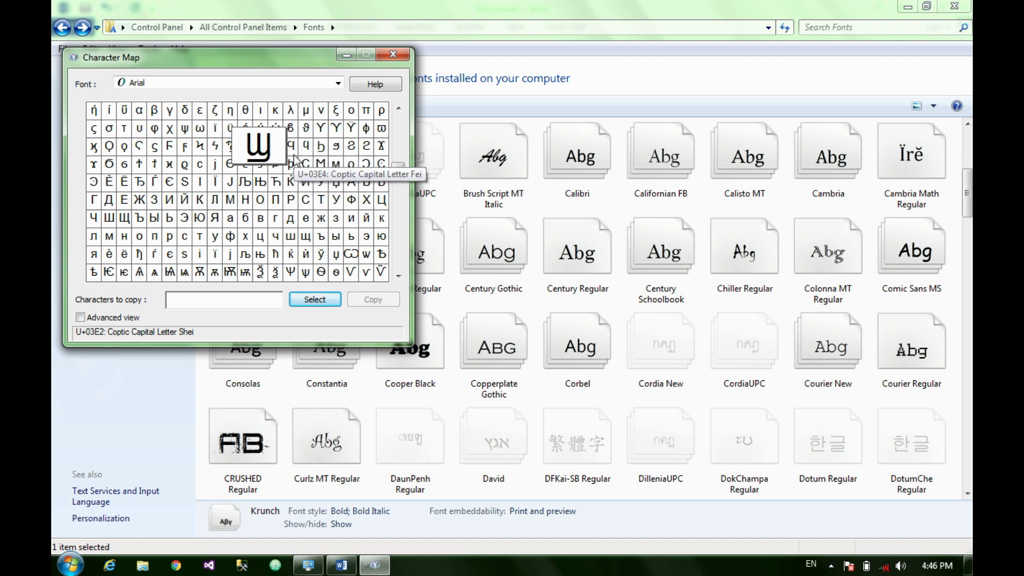
pyautogui.click(295, 154)
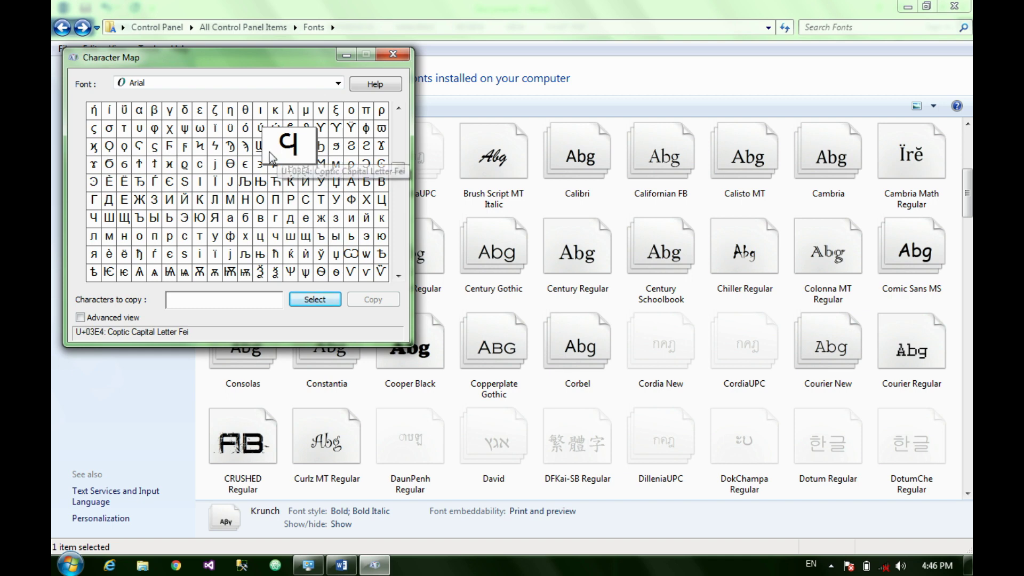
pyautogui.click(244, 154)
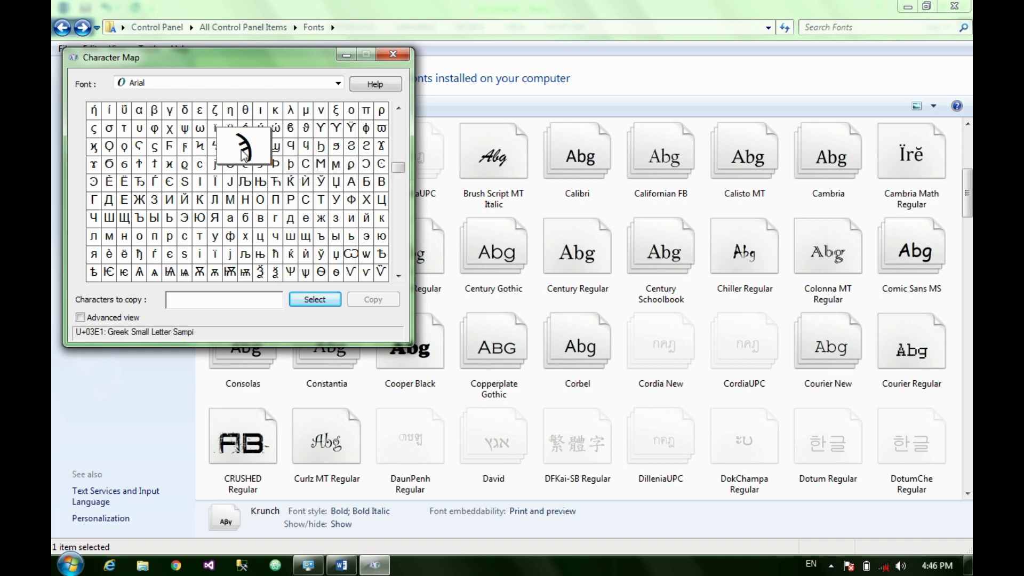
pyautogui.click(229, 154)
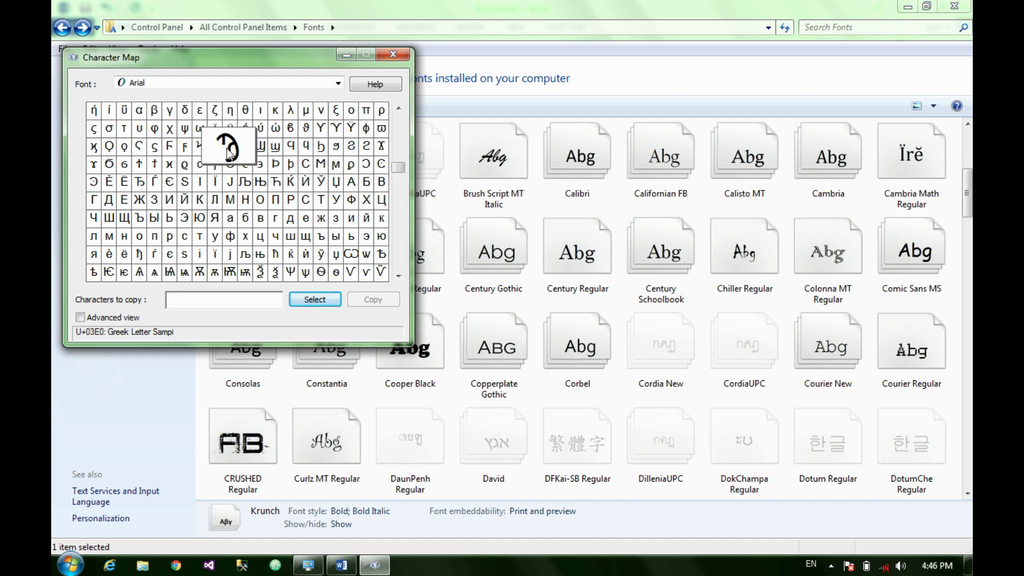
pyautogui.click(200, 151)
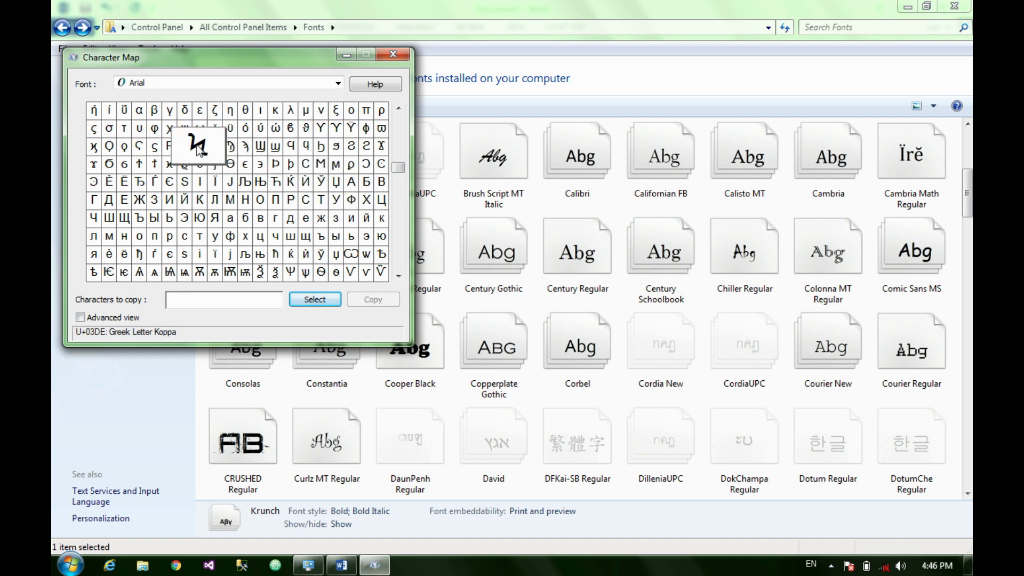
pyautogui.click(169, 150)
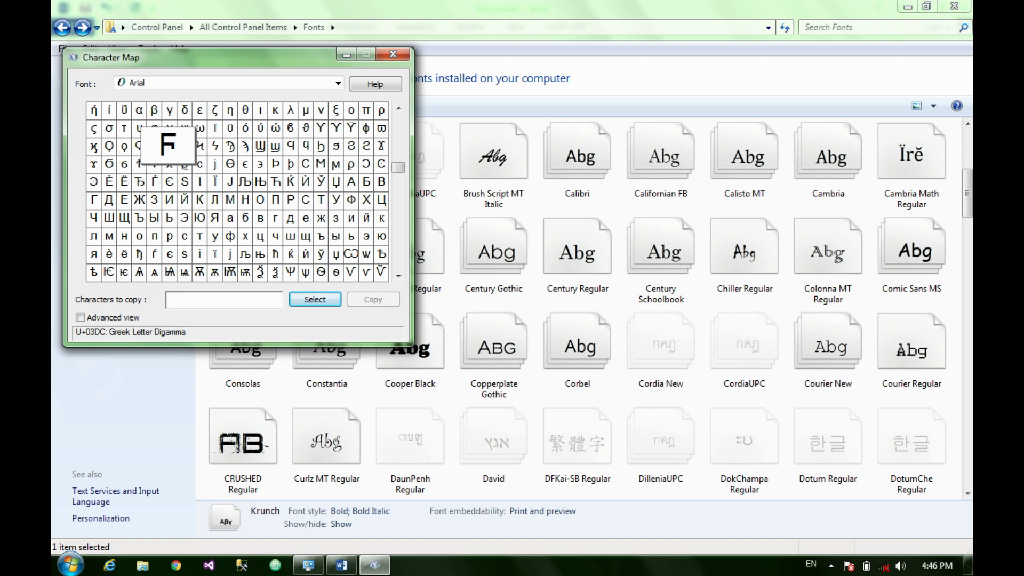
pyautogui.moveTo(169, 149); pyautogui.dragTo(121, 155)
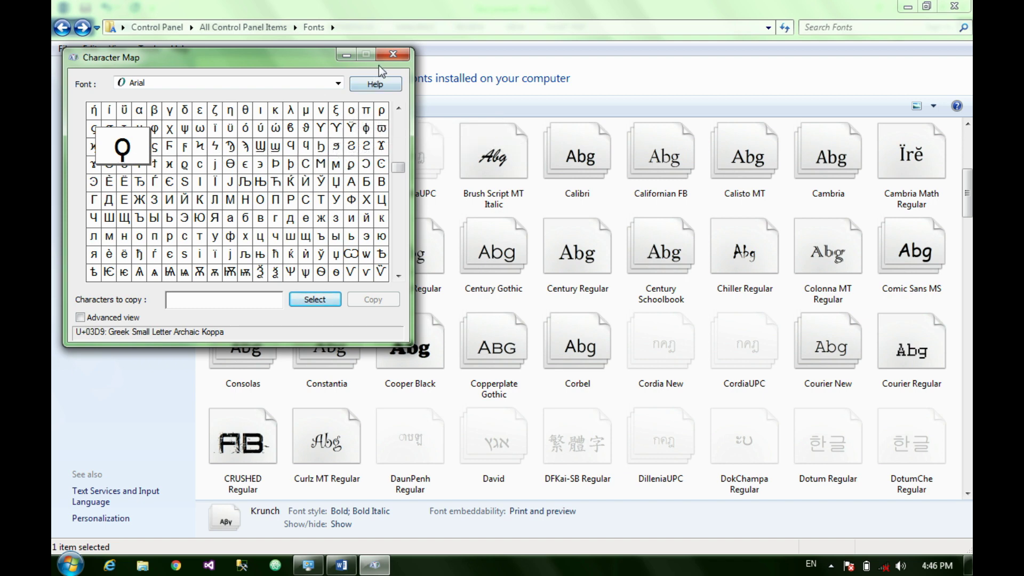
pyautogui.click(393, 55)
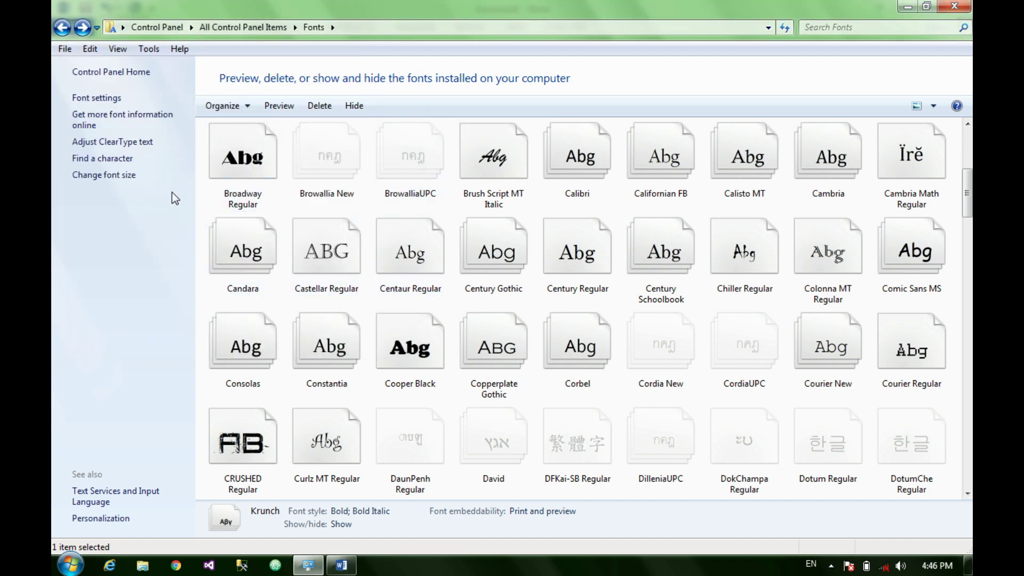
# Step: View the font size options on the Display page, close the window, and close the Word document without saving
pyautogui.click(117, 180)
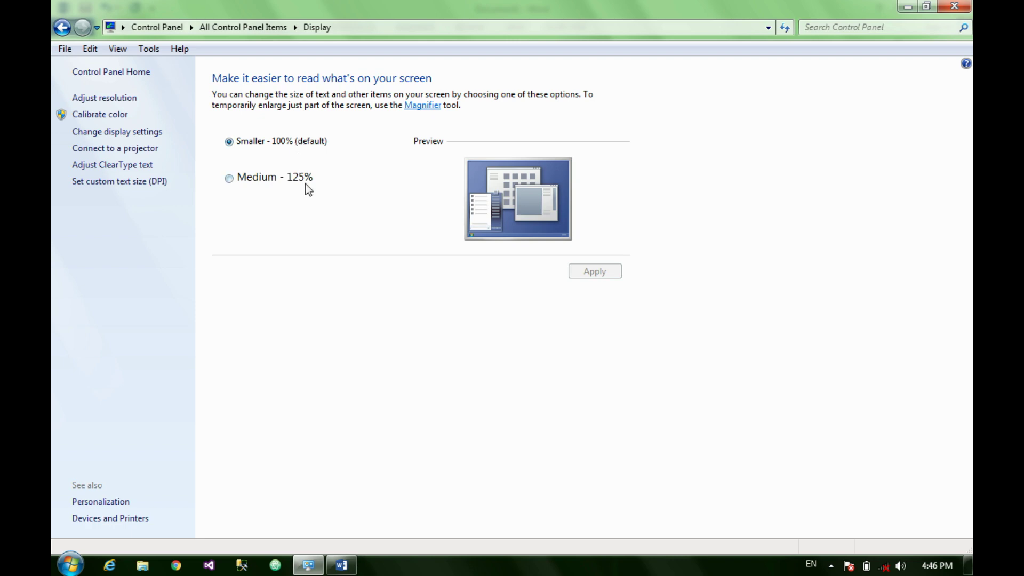
pyautogui.click(955, 6)
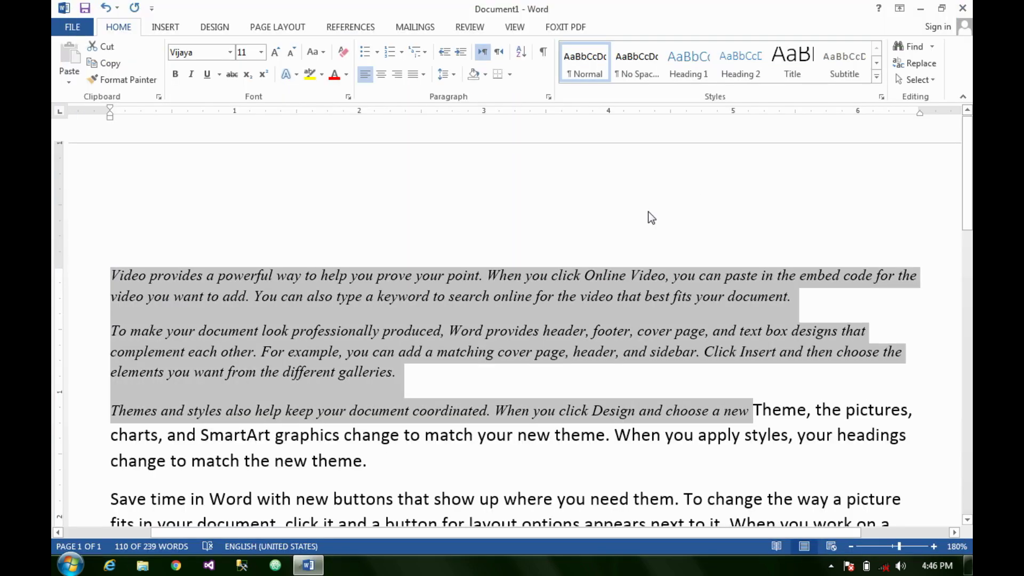
pyautogui.click(963, 8)
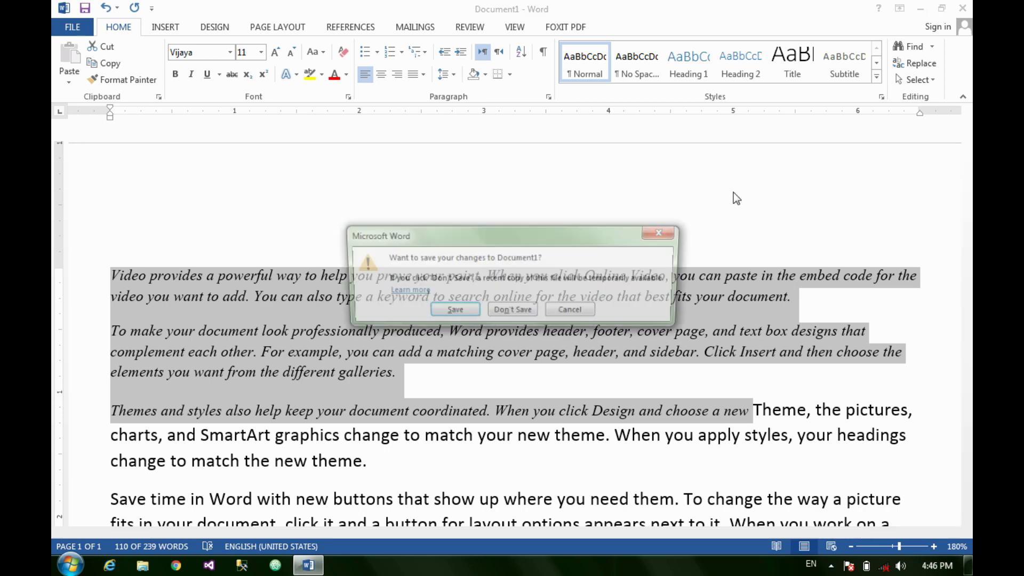
pyautogui.click(521, 315)
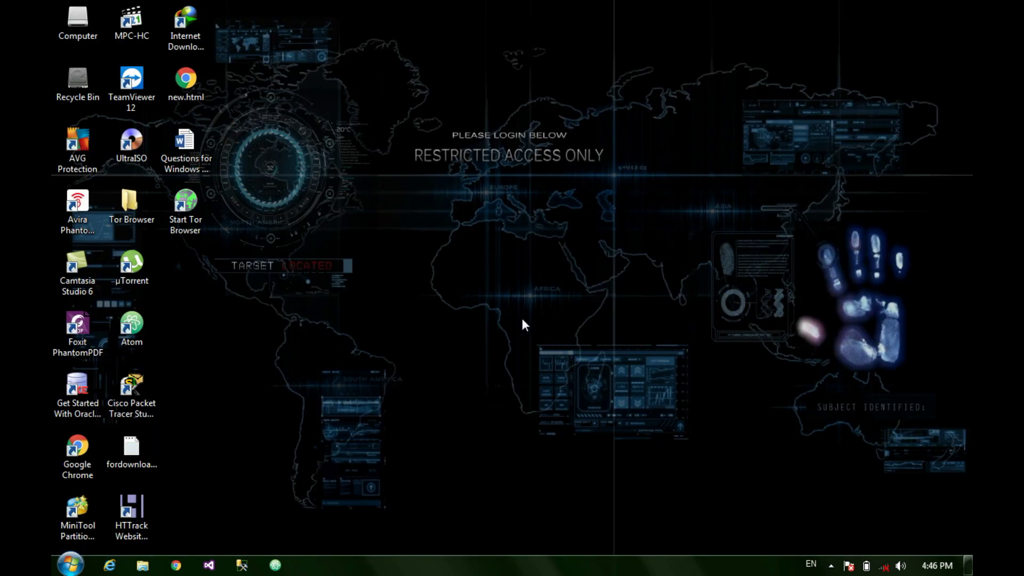
# Step: Run "control" to open the Control Panel and go to Windows Update
pyautogui.press('super+r')
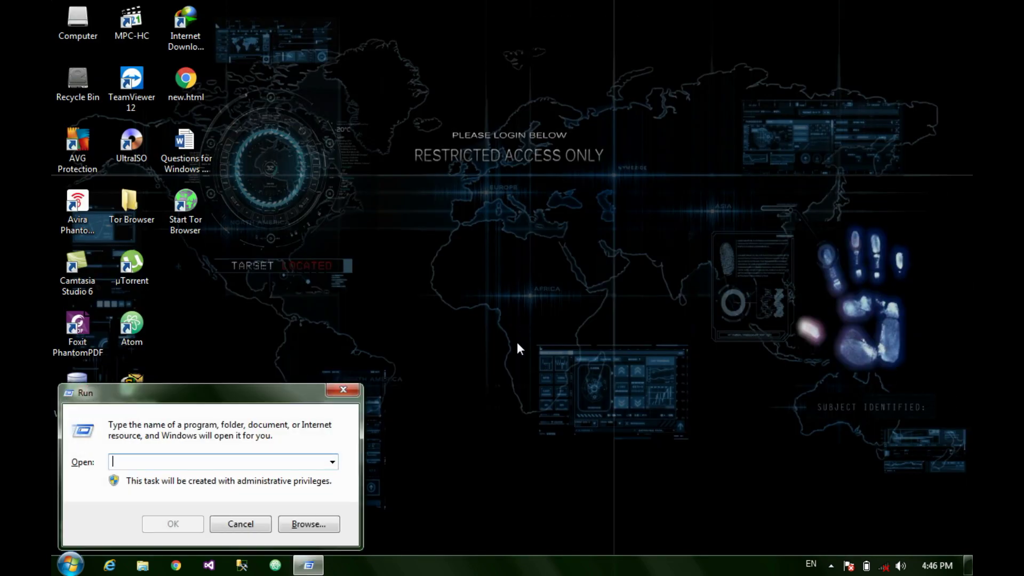
pyautogui.write('control')
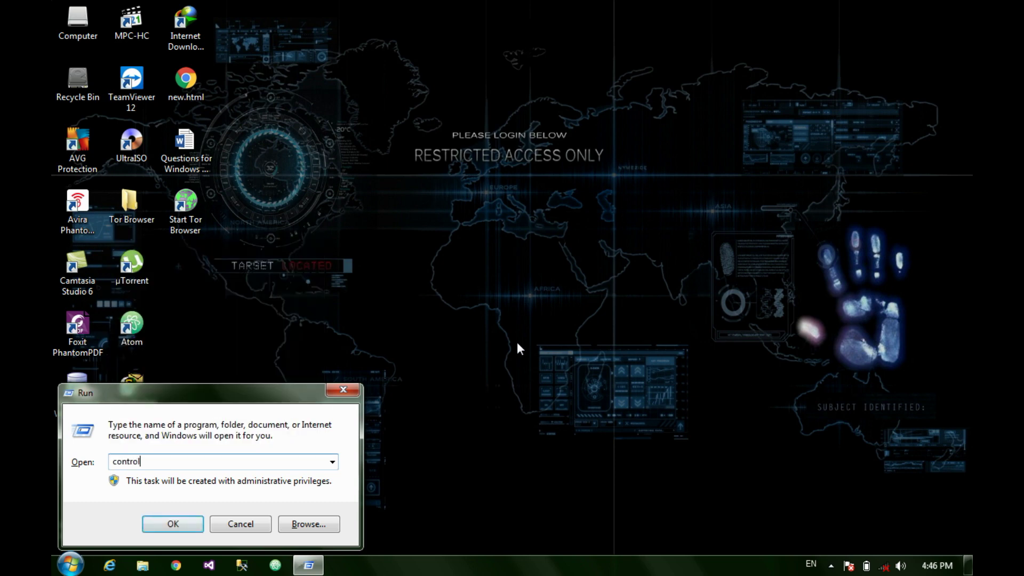
pyautogui.press('Return')
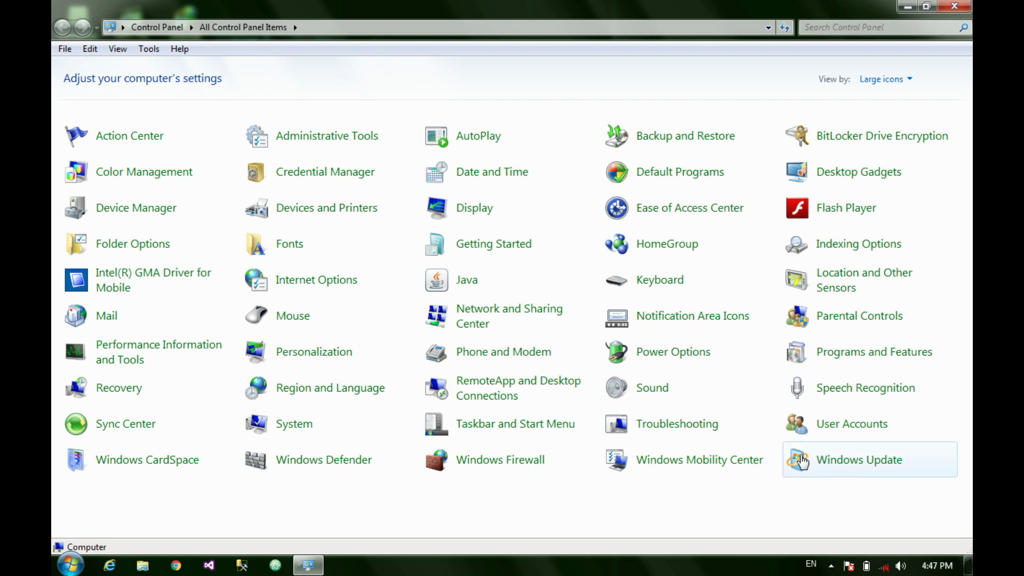
pyautogui.click(850, 462)
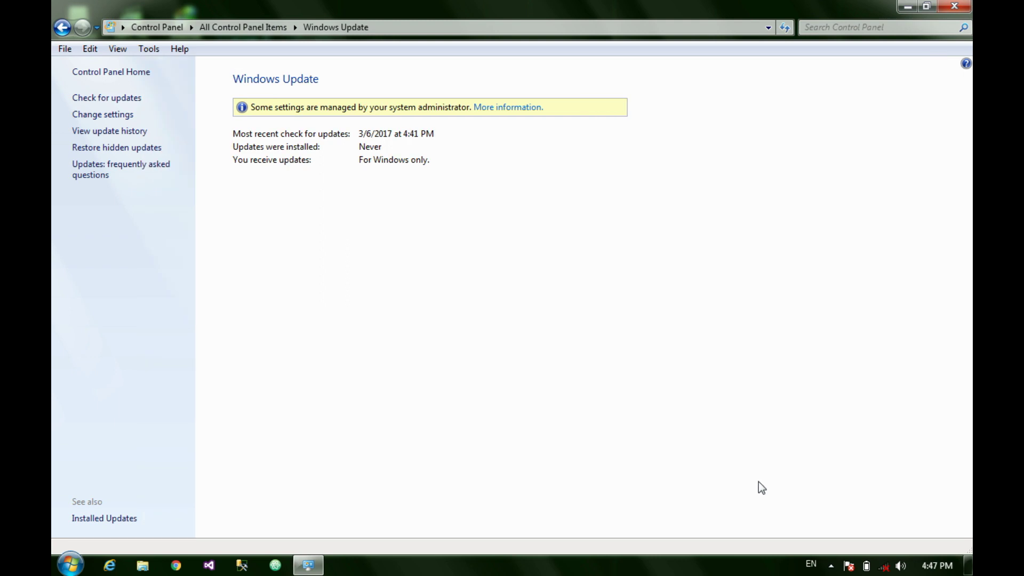
# Step: Try to set Windows Update to install updates automatically through the Action Center's important messages
pyautogui.click(849, 565)
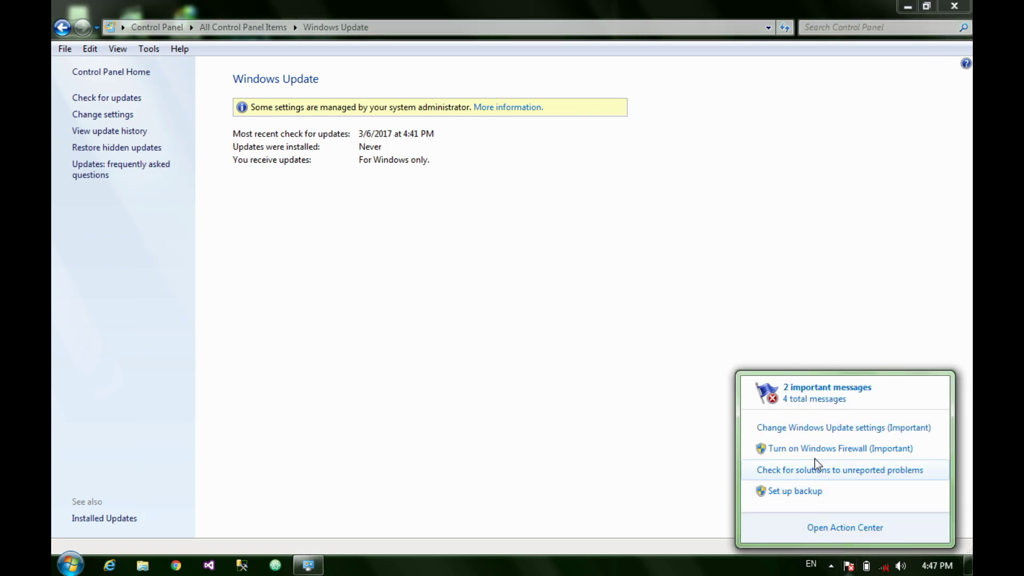
pyautogui.click(806, 428)
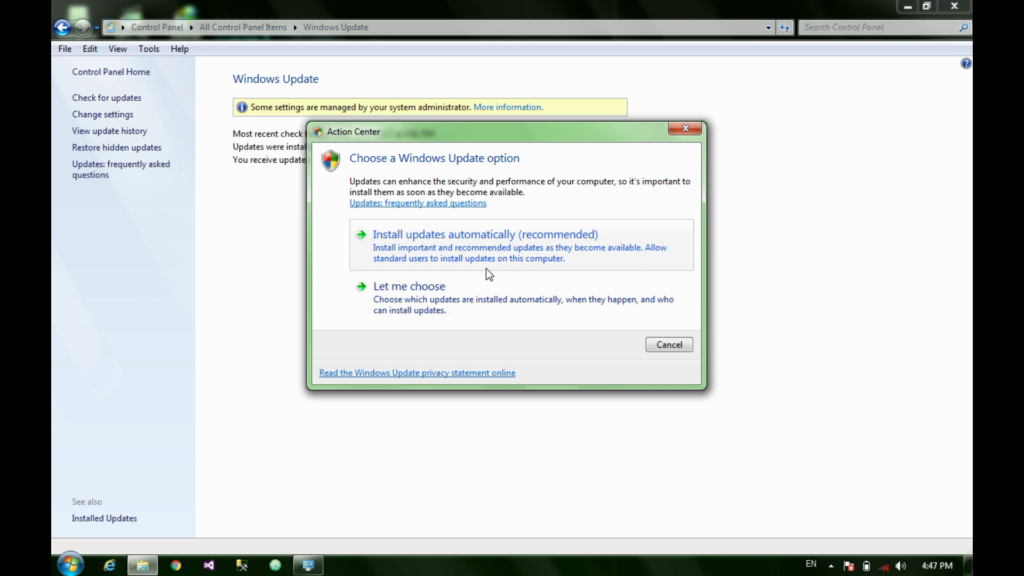
pyautogui.click(437, 244)
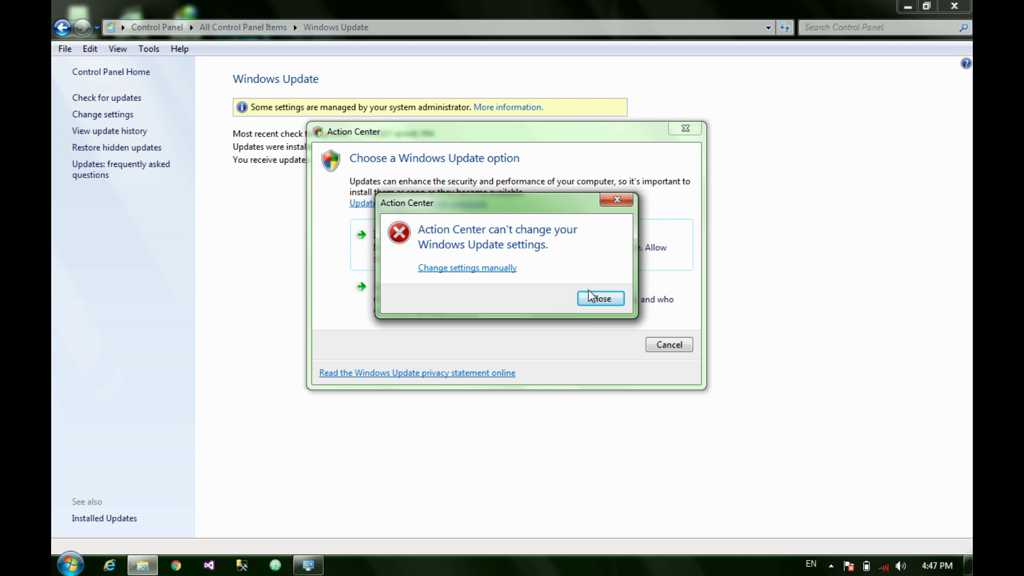
# Step: Examine the manual Windows Update settings for important and recommended updates, and close them along with the Action Center dialogs
pyautogui.click(495, 266)
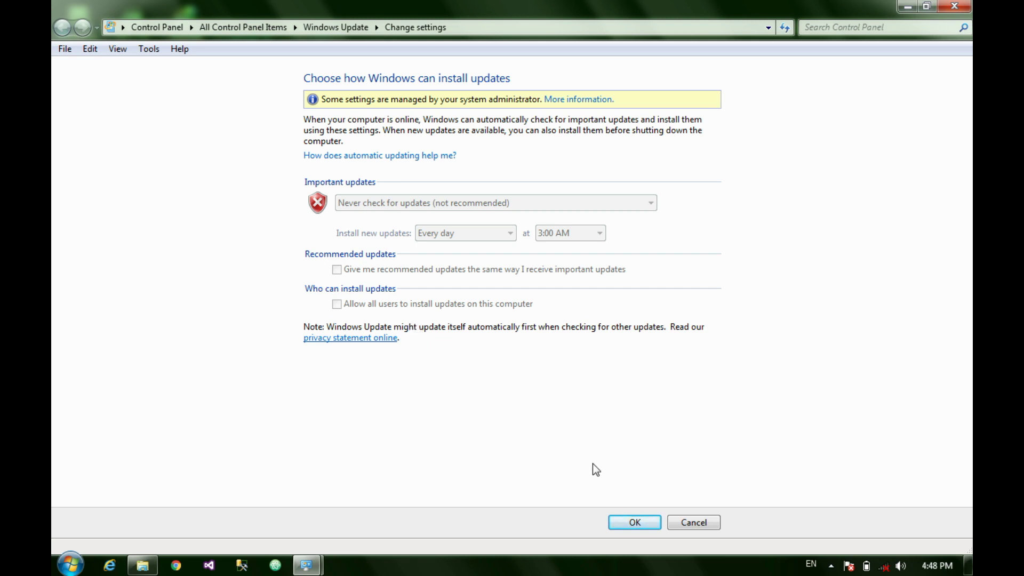
pyautogui.click(635, 522)
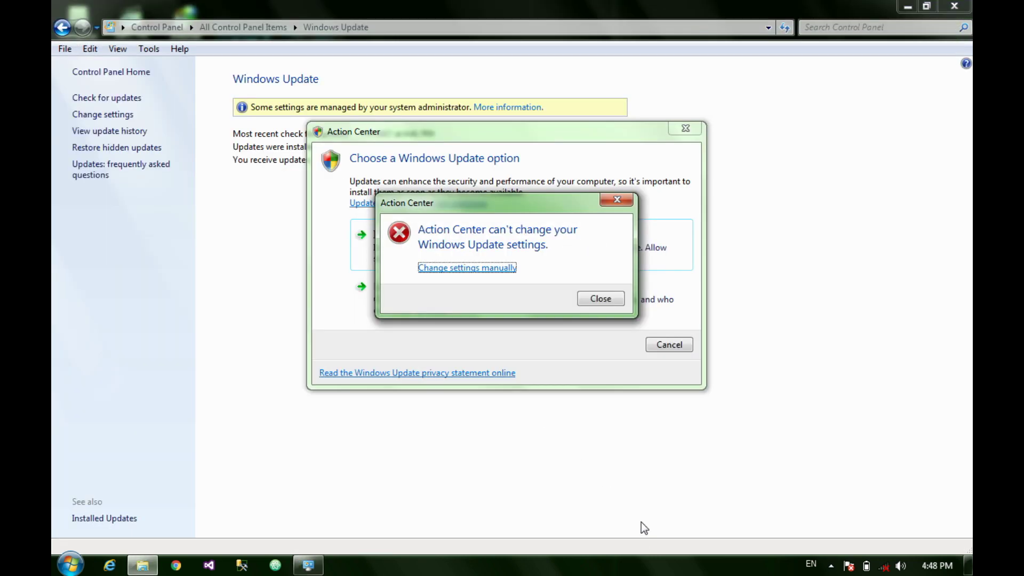
pyautogui.click(598, 296)
pyautogui.click(663, 347)
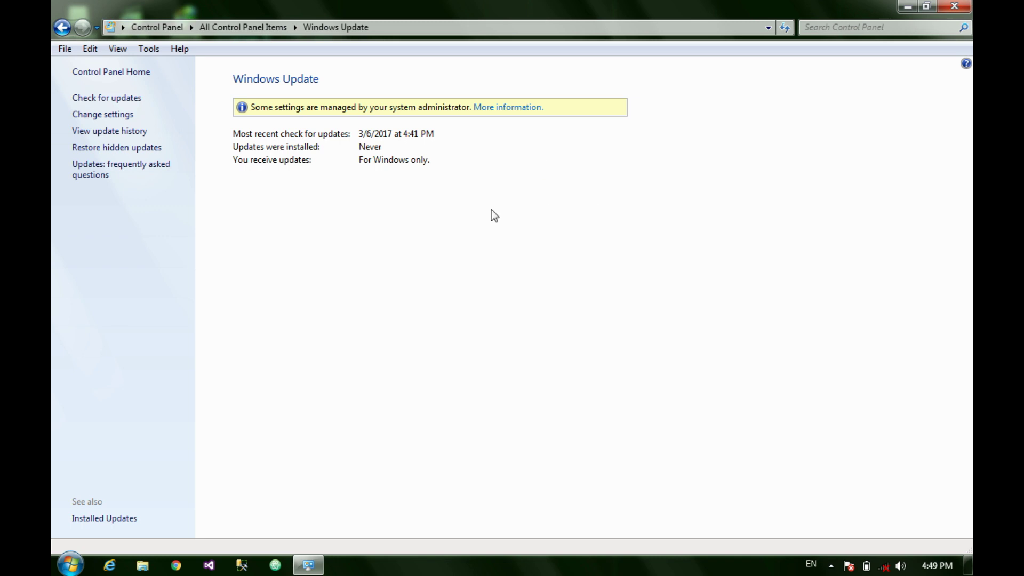
# Step: Try to check for updates in Windows Update
pyautogui.click(120, 99)
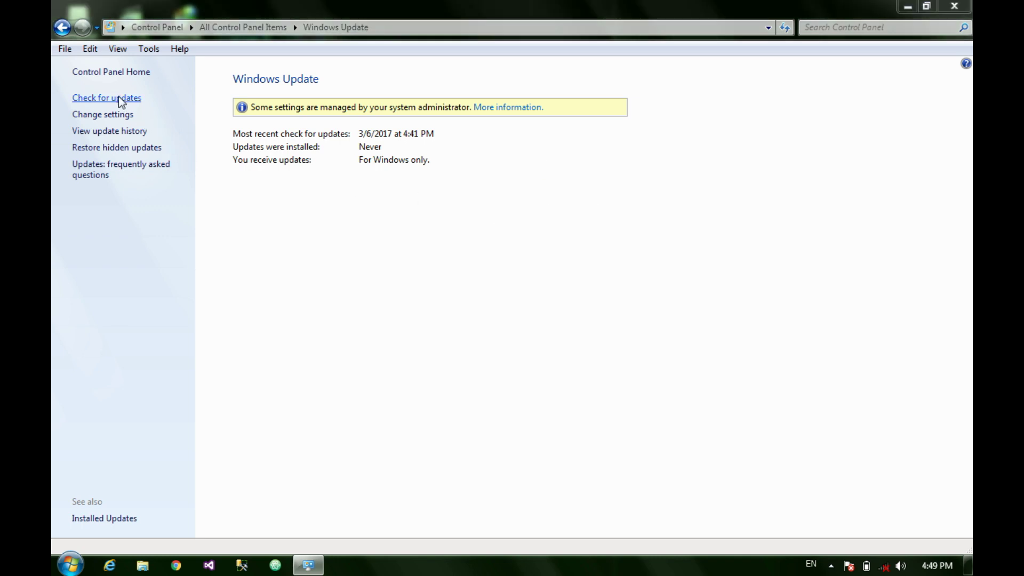
pyautogui.click(644, 338)
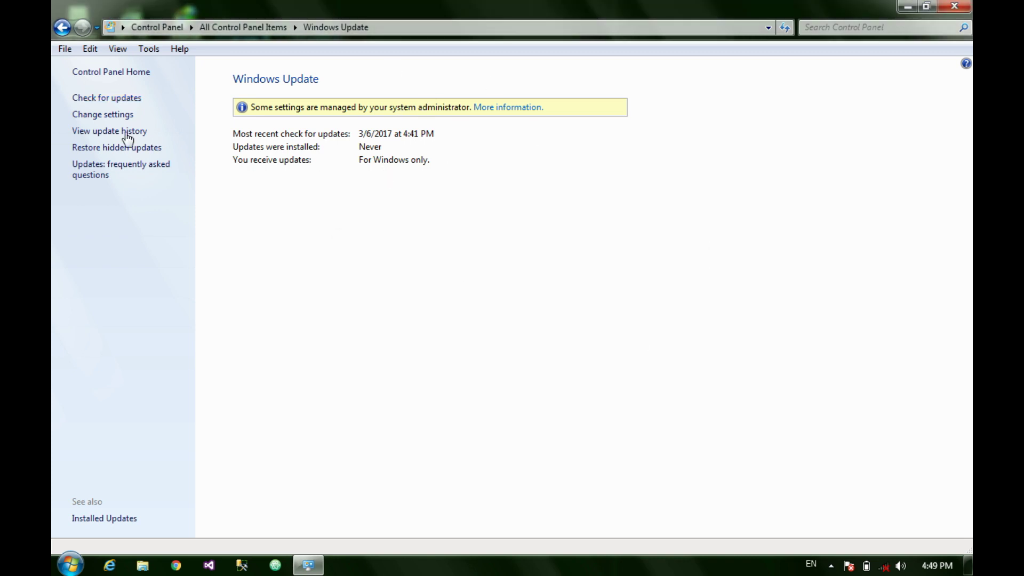
# Step: Review the Windows Update change settings, update history and restore hidden updates pages, returning to the Windows Update overview
pyautogui.click(109, 116)
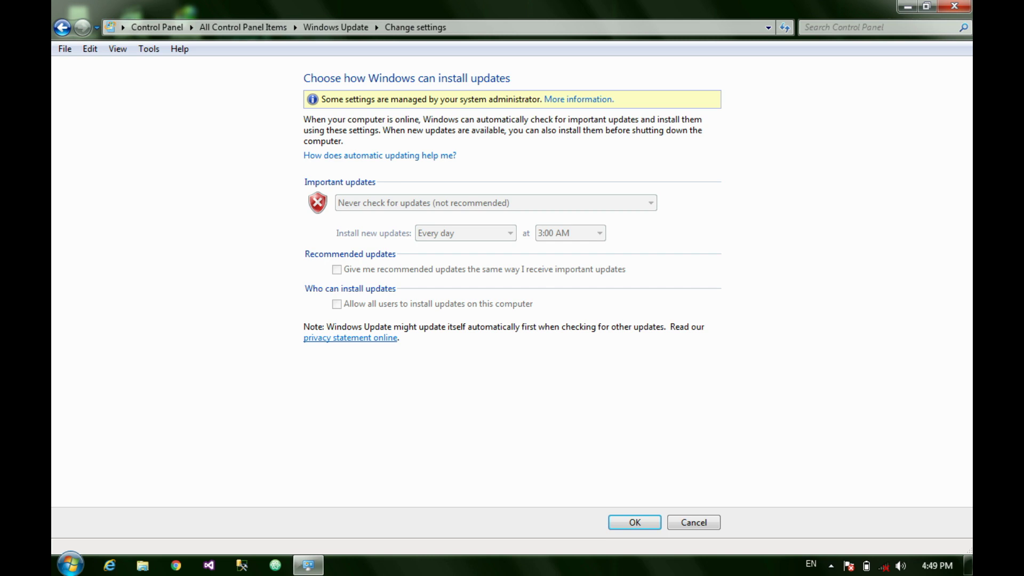
pyautogui.click(68, 27)
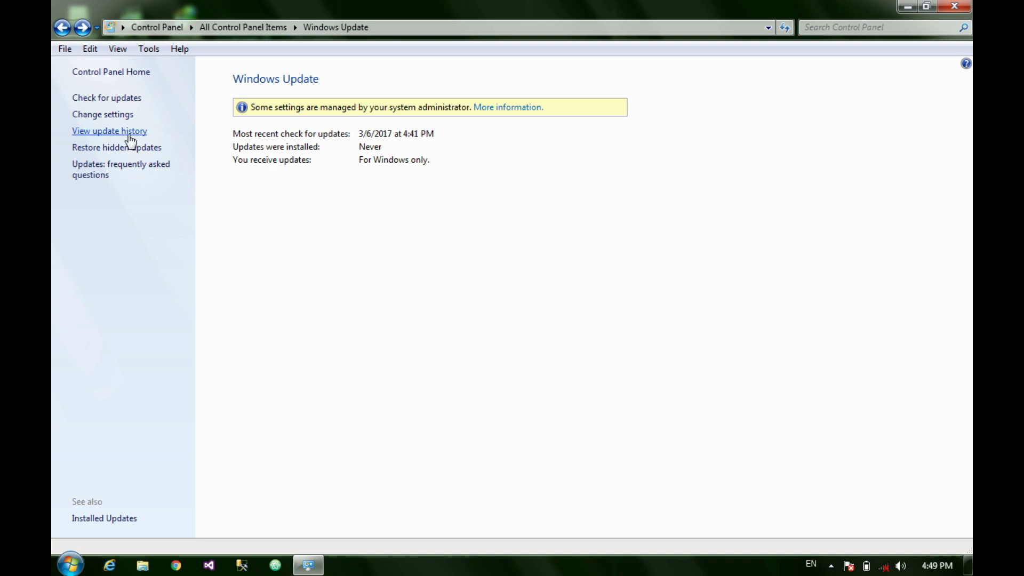
pyautogui.click(130, 140)
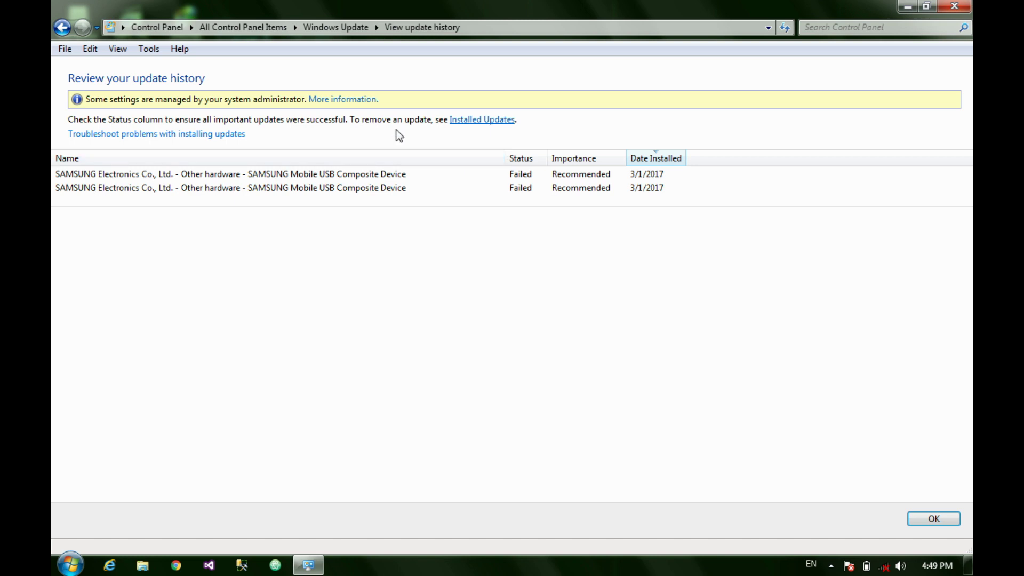
pyautogui.click(63, 28)
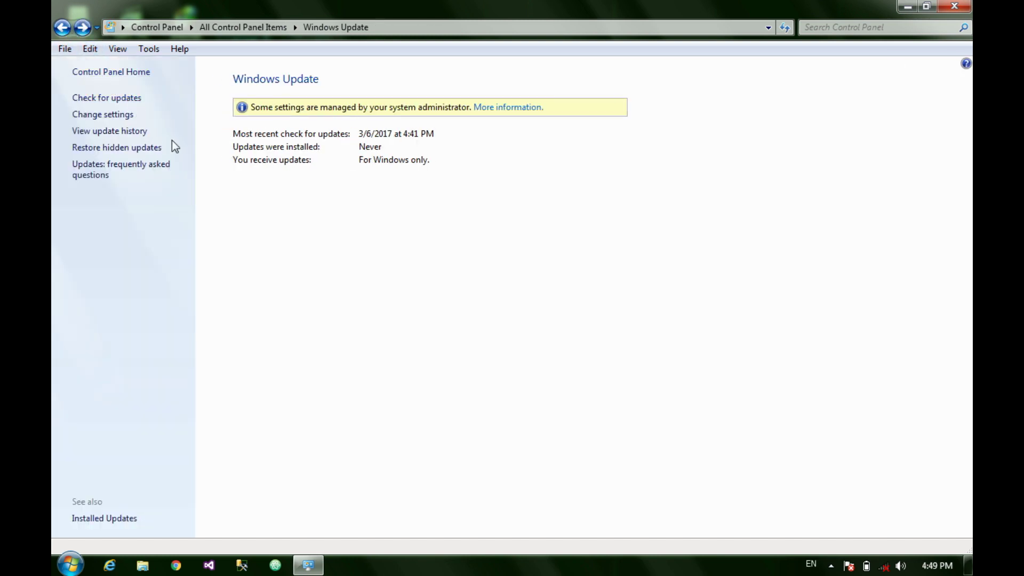
pyautogui.click(140, 149)
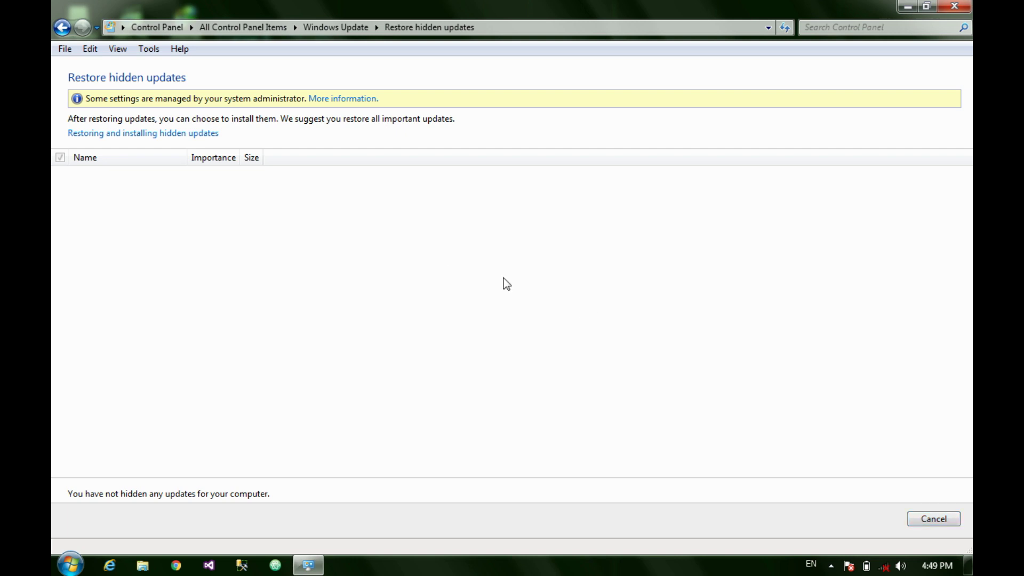
pyautogui.click(62, 27)
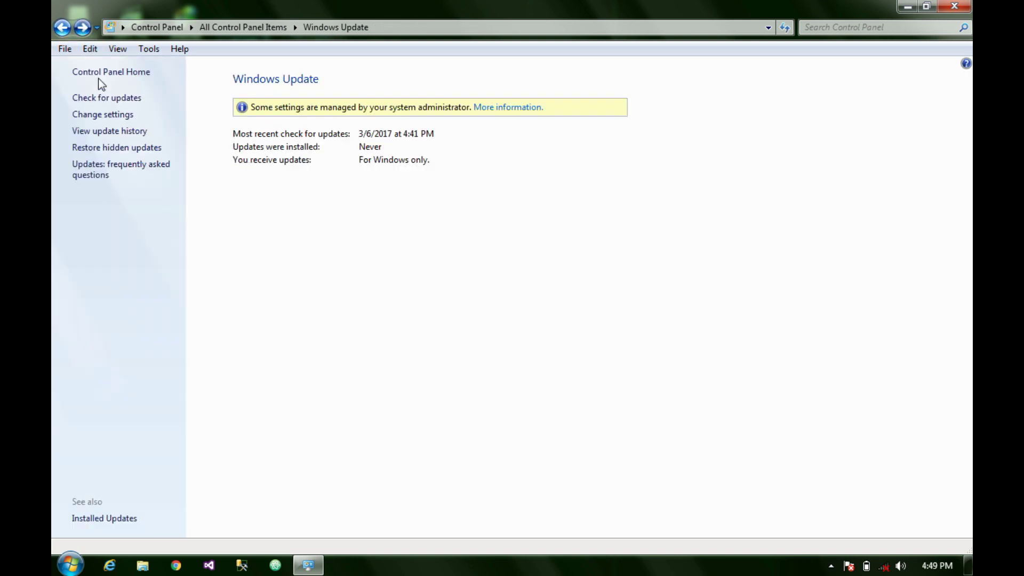
# Step: View the updates FAQ and the help topic on updating the computer, closing Windows Help and Support after each
pyautogui.click(129, 175)
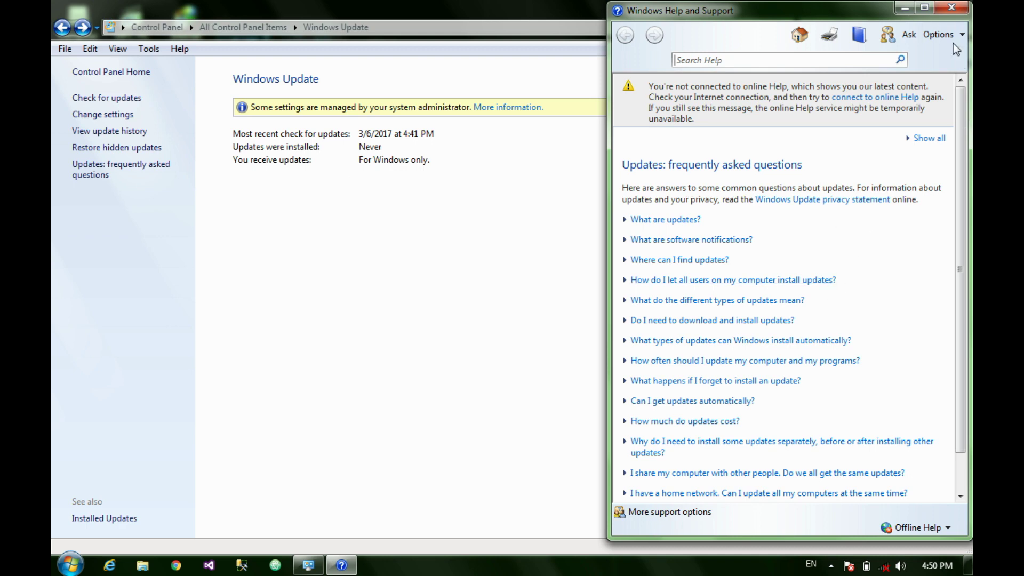
pyautogui.click(951, 10)
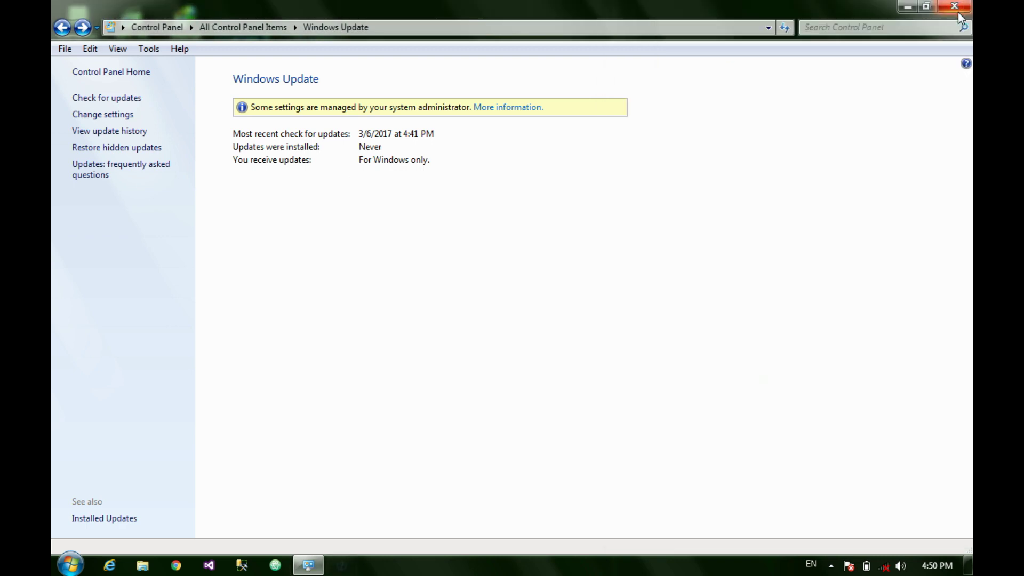
pyautogui.press('F1')
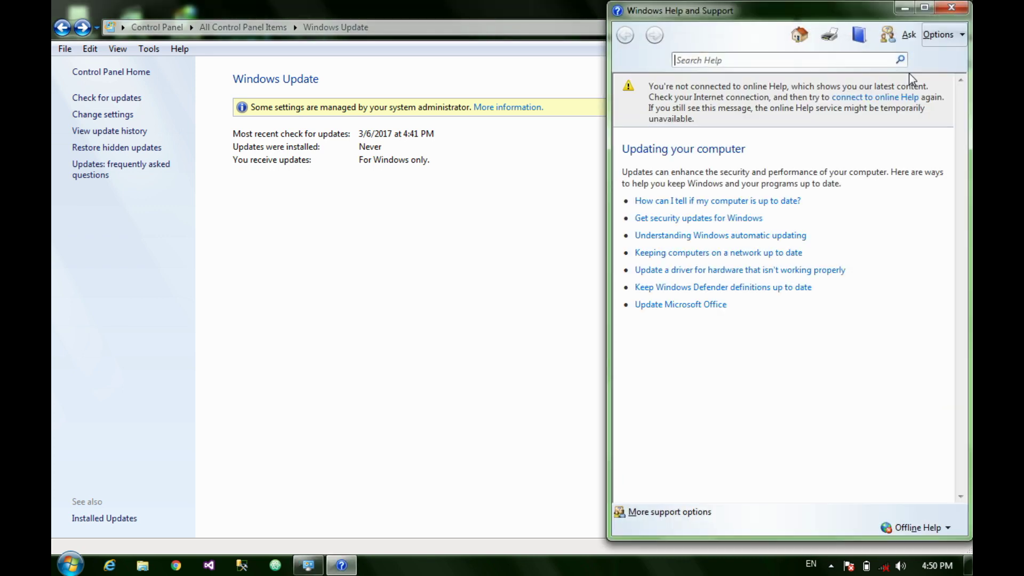
pyautogui.click(952, 10)
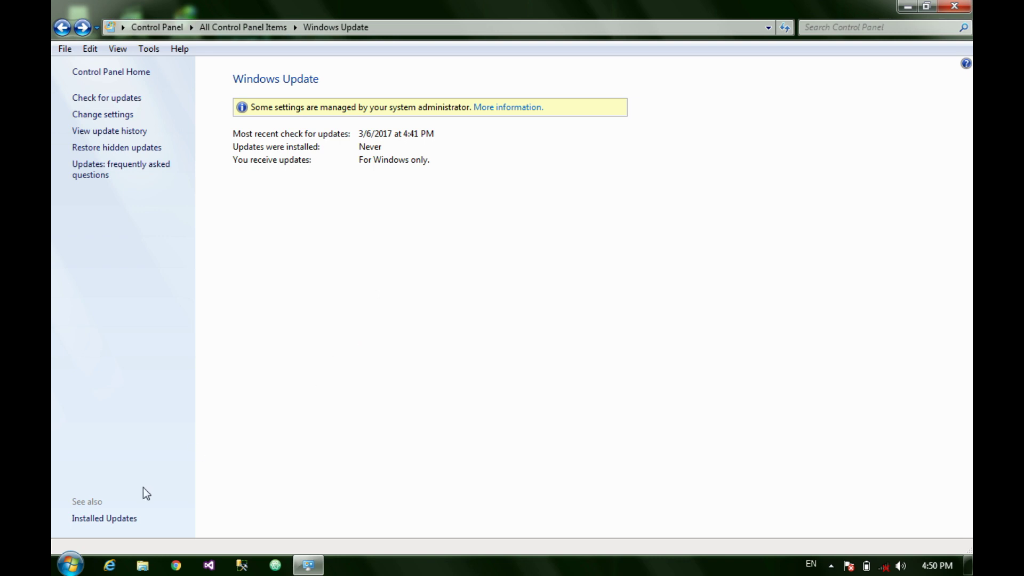
# Step: Look through the whole list of installed updates from Windows Update, and close the Control Panel window
pyautogui.click(129, 517)
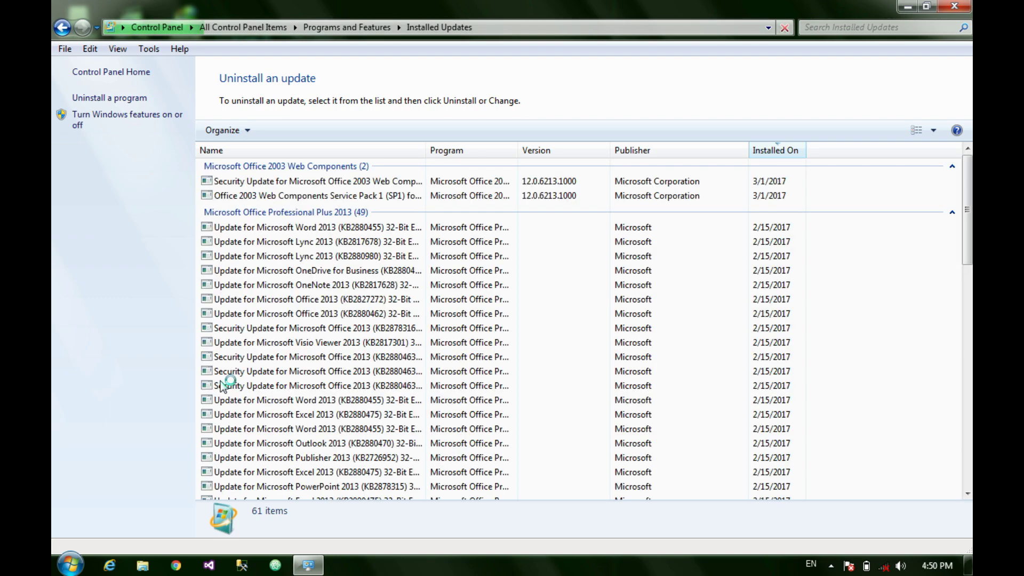
pyautogui.scroll(-5, 372, 221)
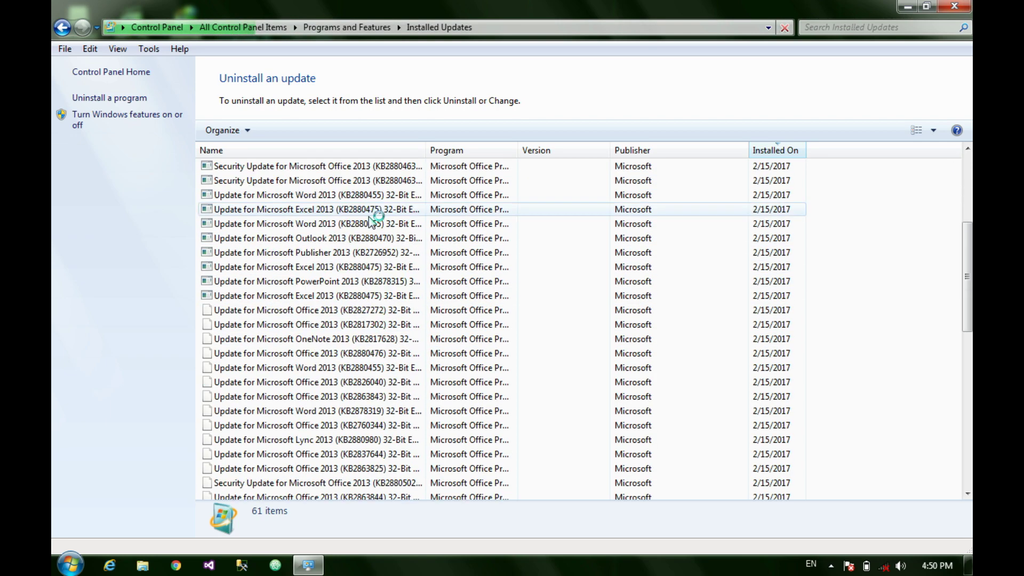
pyautogui.scroll(-10, 372, 219)
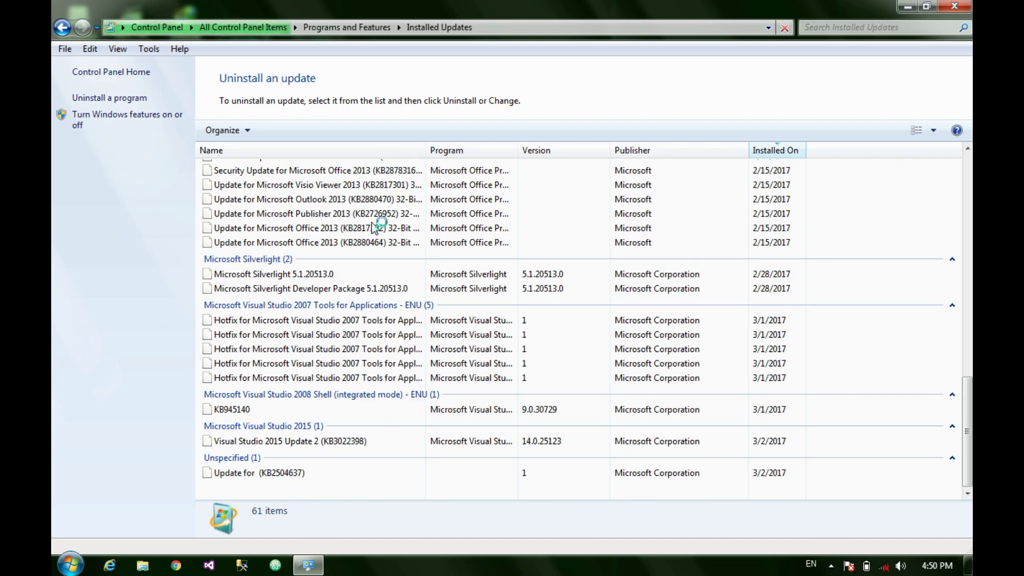
pyautogui.scroll(15, 373, 226)
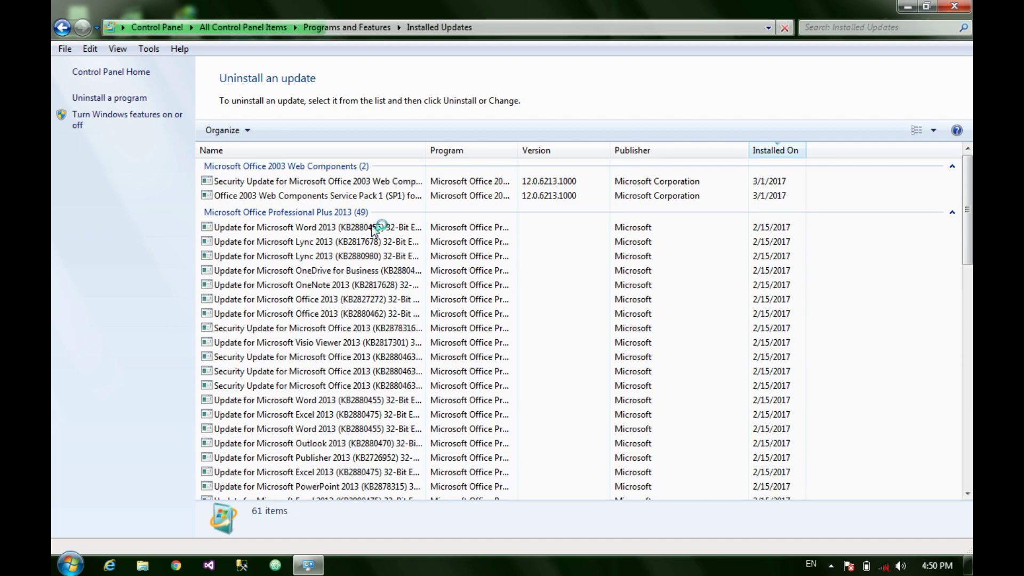
pyautogui.click(955, 7)
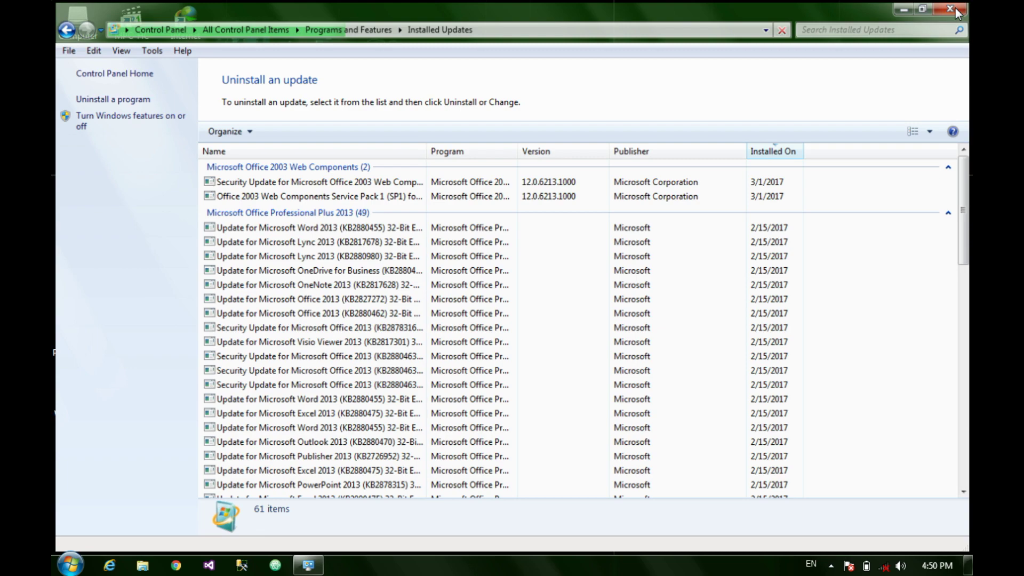